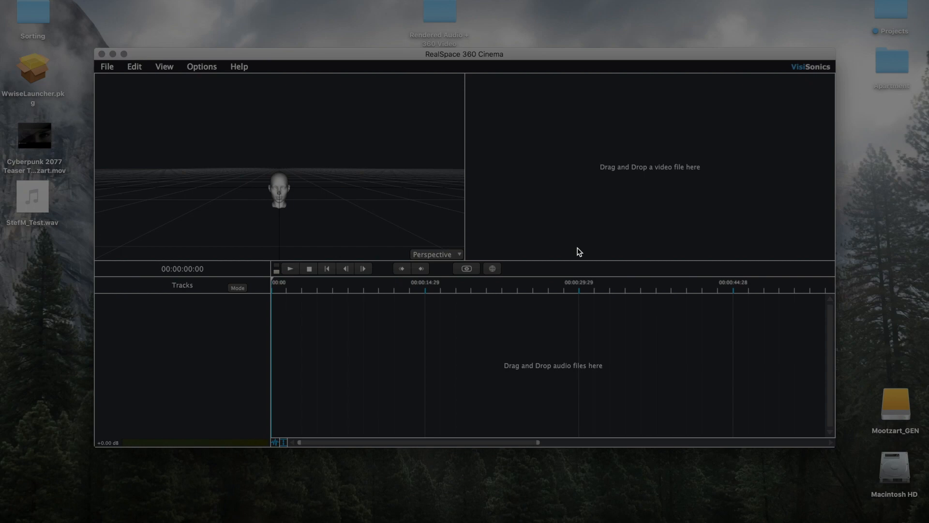
Step: Switch the 3D scene viewport through its available camera views, ending on the Top view
{"action": "left_click_drag", "start_coordinate": [452, 59], "coordinate": [447, 86]}
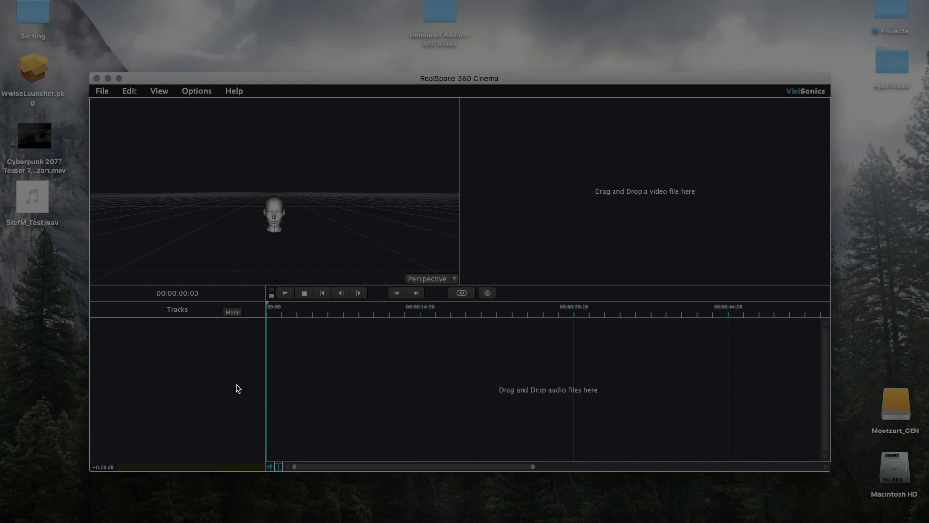
{"action": "left_click", "coordinate": [443, 278]}
{"action": "left_click", "coordinate": [443, 301]}
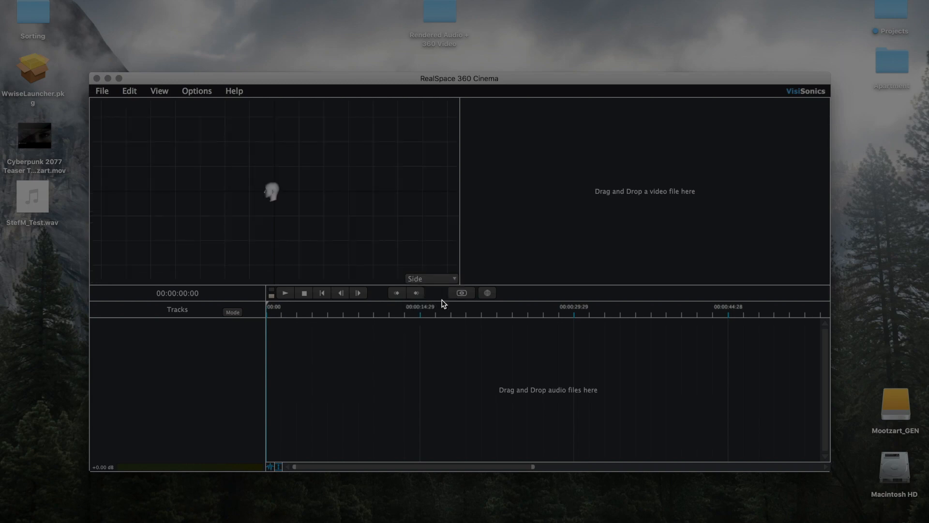
{"action": "left_click", "coordinate": [443, 278]}
{"action": "left_click", "coordinate": [425, 310]}
{"action": "left_click", "coordinate": [443, 278]}
{"action": "left_click", "coordinate": [433, 319]}
{"action": "left_click", "coordinate": [431, 279]}
{"action": "left_click", "coordinate": [434, 320]}
Step: Scrub the playhead along the empty timeline to 00:00:26:19 and return it to the start
{"action": "left_click_drag", "start_coordinate": [489, 465], "coordinate": [369, 471]}
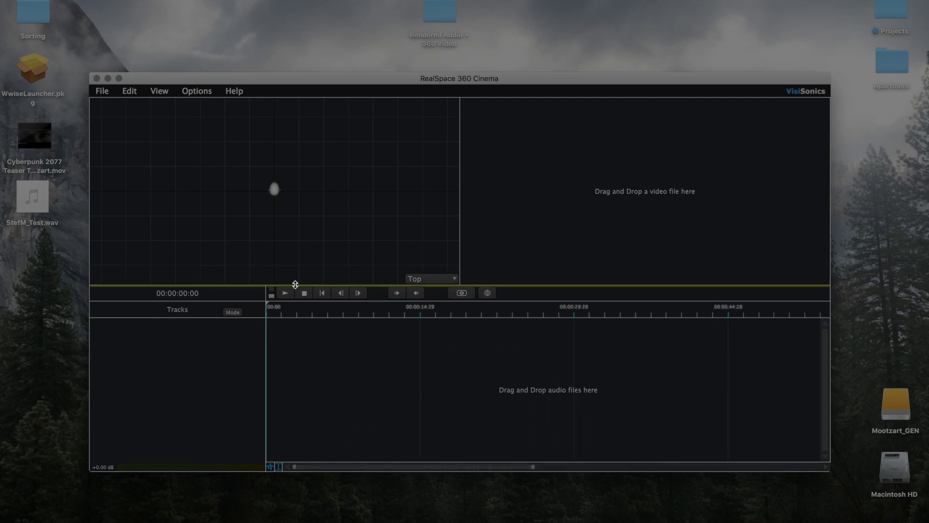
{"action": "left_click", "coordinate": [295, 312]}
{"action": "left_click", "coordinate": [314, 314]}
{"action": "left_click", "coordinate": [331, 320]}
{"action": "left_click", "coordinate": [343, 319]}
{"action": "left_click", "coordinate": [358, 319]}
{"action": "left_click", "coordinate": [373, 319]}
{"action": "left_click", "coordinate": [390, 319]}
{"action": "left_click", "coordinate": [406, 320]}
{"action": "left_click", "coordinate": [423, 318]}
{"action": "left_click", "coordinate": [444, 318]}
{"action": "left_click", "coordinate": [457, 319]}
{"action": "left_click", "coordinate": [480, 319]}
{"action": "left_click", "coordinate": [498, 319]}
{"action": "left_click", "coordinate": [539, 318]}
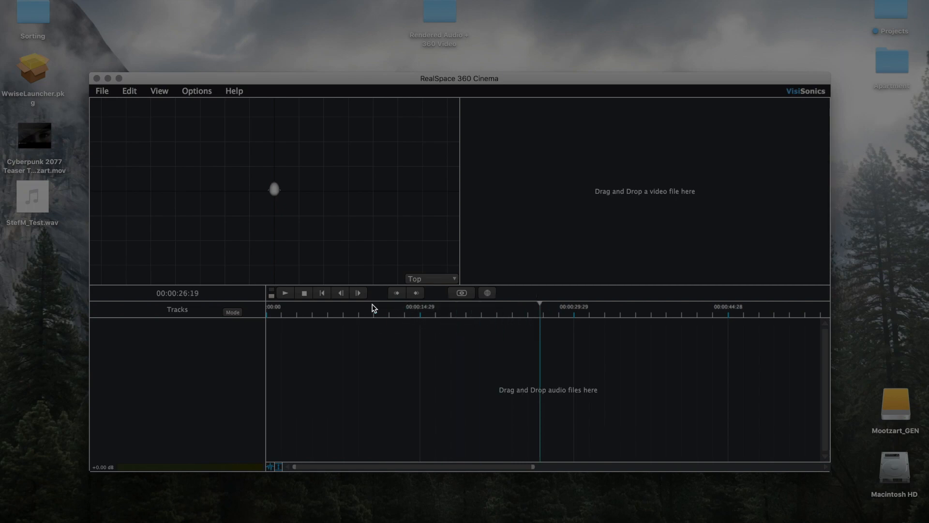
{"action": "left_click", "coordinate": [322, 293]}
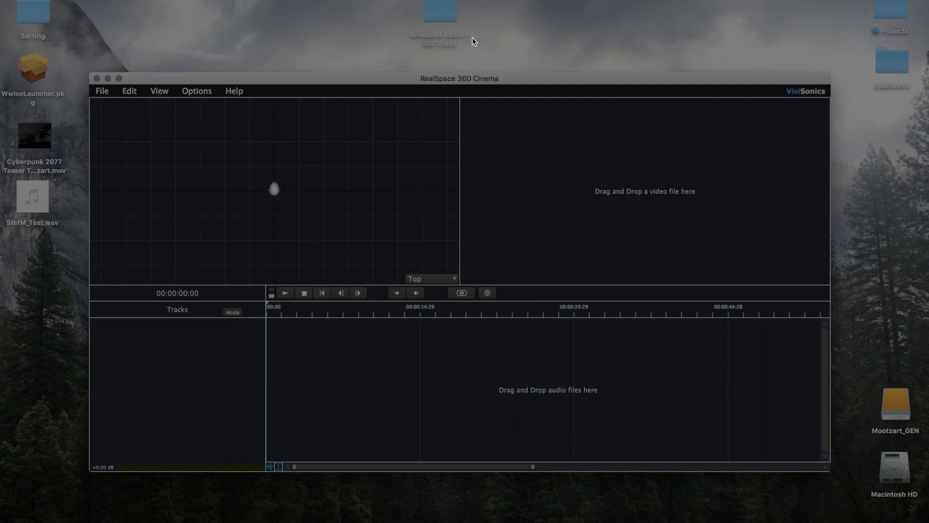
Step: Open the Rendered Audio + 360 Video folder from the desktop and position it over the project window
{"action": "mouse_move", "coordinate": [507, 71]}
{"action": "left_mouse_down"}
{"action": "mouse_move", "coordinate": [508, 82]}
{"action": "mouse_move", "coordinate": [465, 96]}
{"action": "mouse_move", "coordinate": [513, 75]}
{"action": "left_mouse_up"}
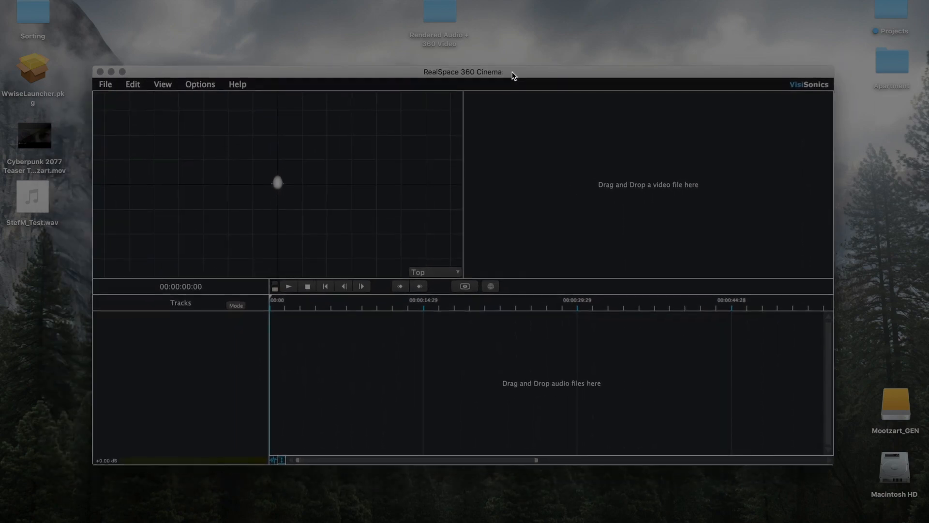
{"action": "left_click", "coordinate": [437, 20]}
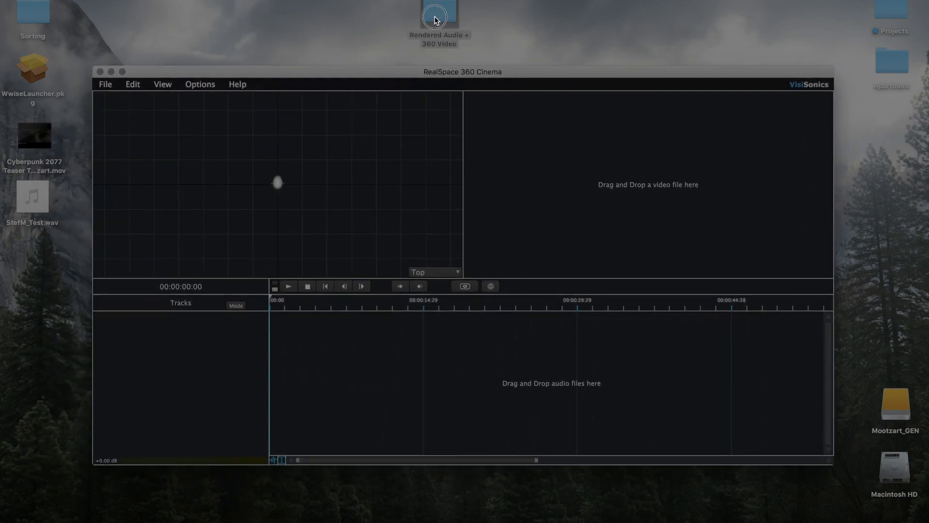
{"action": "double_click", "coordinate": [436, 20]}
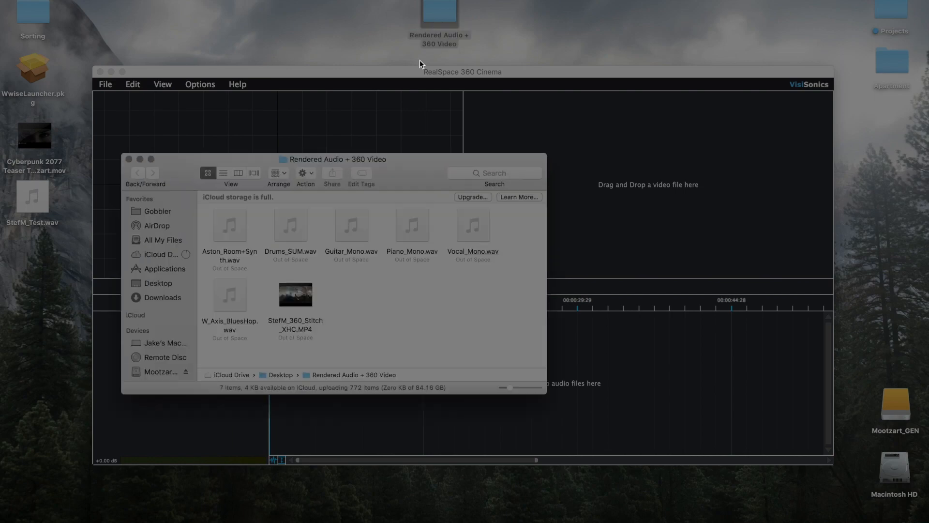
{"action": "left_click_drag", "start_coordinate": [393, 162], "coordinate": [454, 136]}
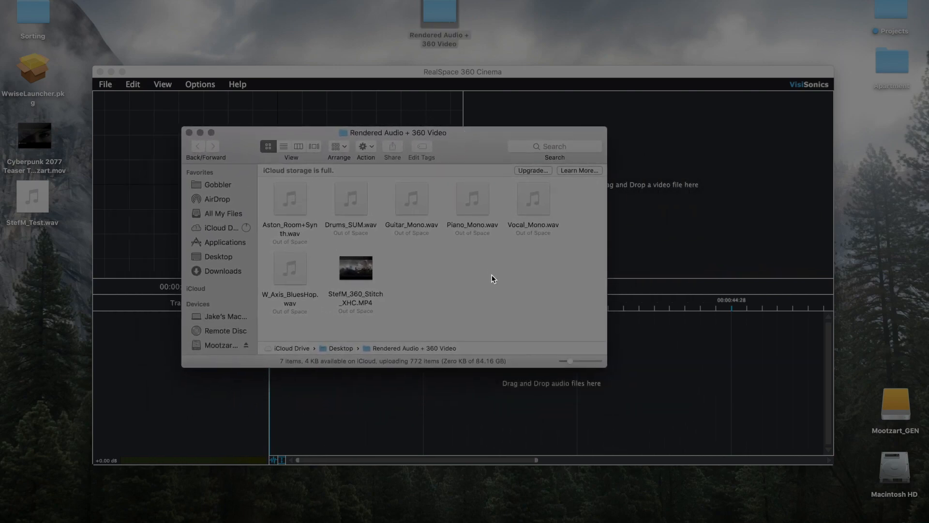
Step: Load StefM_360_Stitch_XHC.MP4 from the folder into the project's video area
{"action": "left_click", "coordinate": [367, 274]}
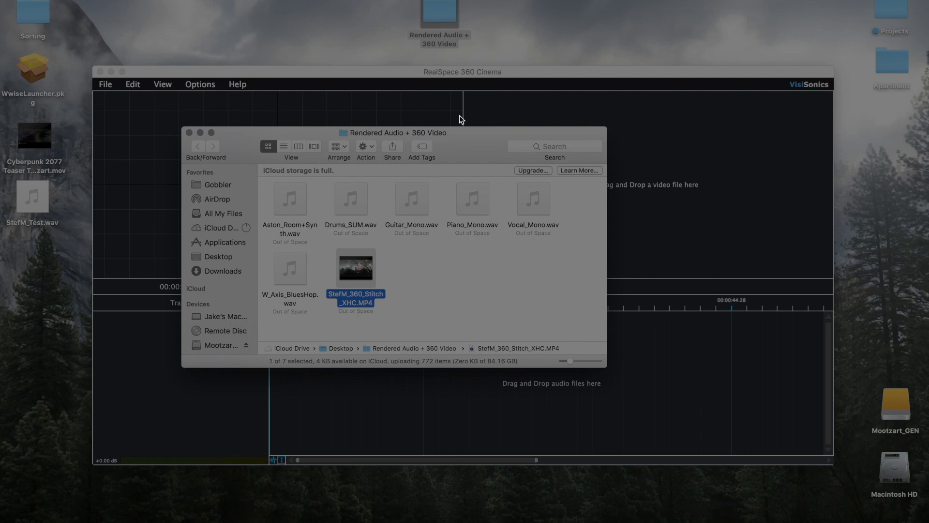
{"action": "left_click_drag", "start_coordinate": [467, 141], "coordinate": [344, 107]}
{"action": "left_click_drag", "start_coordinate": [244, 243], "coordinate": [626, 213]}
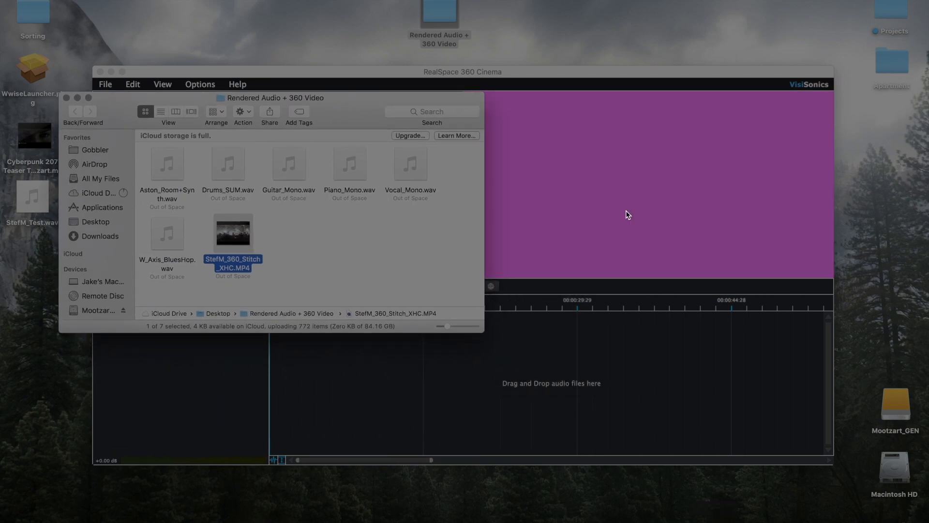
Step: Move the folder window off the video preview, play the 360 video briefly and stop it
{"action": "left_click_drag", "start_coordinate": [405, 106], "coordinate": [348, 222]}
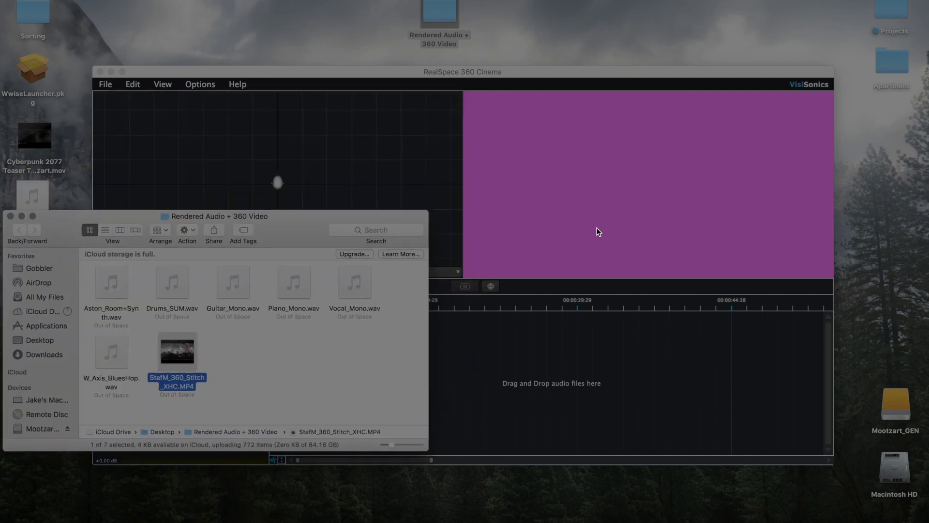
{"action": "left_click", "coordinate": [597, 230]}
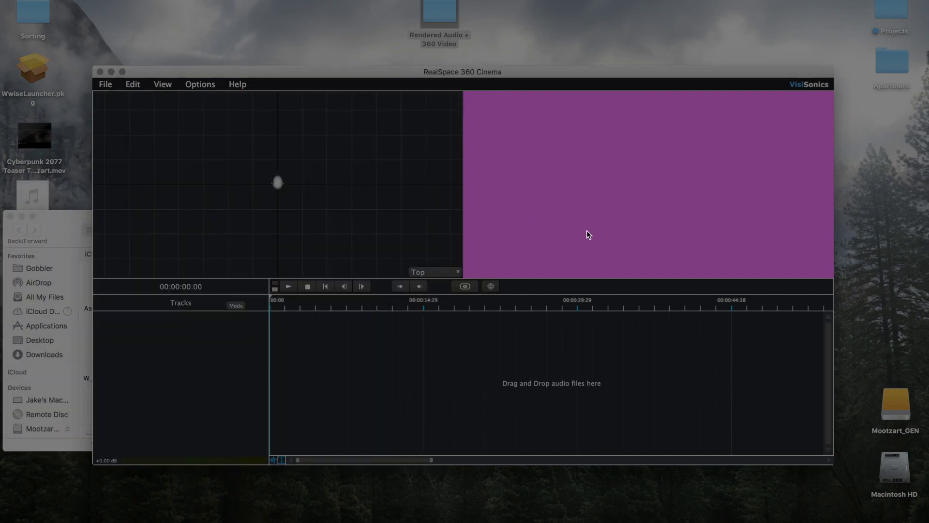
{"action": "left_click", "coordinate": [290, 288]}
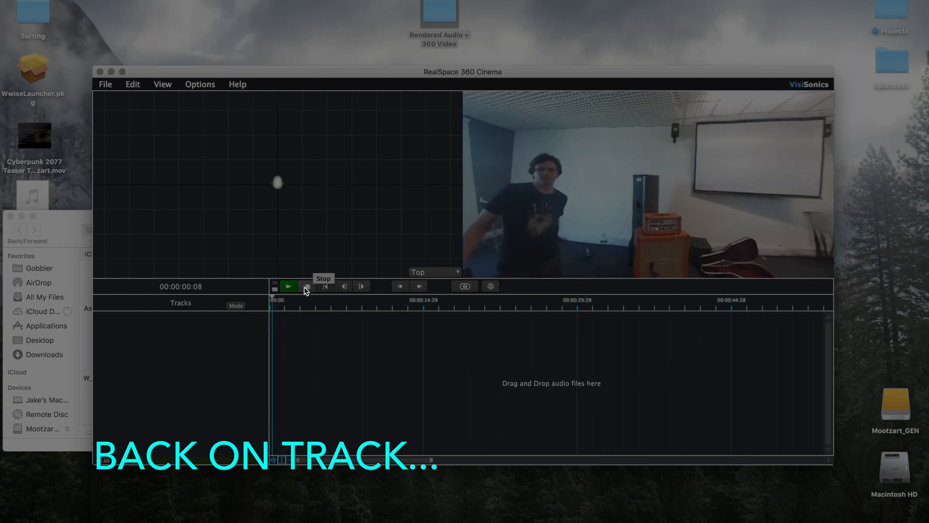
{"action": "left_click", "coordinate": [309, 288]}
Step: Rearrange the two windows and import the audio from the loaded video as a track in RealSpace 360 Cinema
{"action": "left_click_drag", "start_coordinate": [357, 76], "coordinate": [396, 39]}
{"action": "left_click_drag", "start_coordinate": [111, 222], "coordinate": [176, 79]}
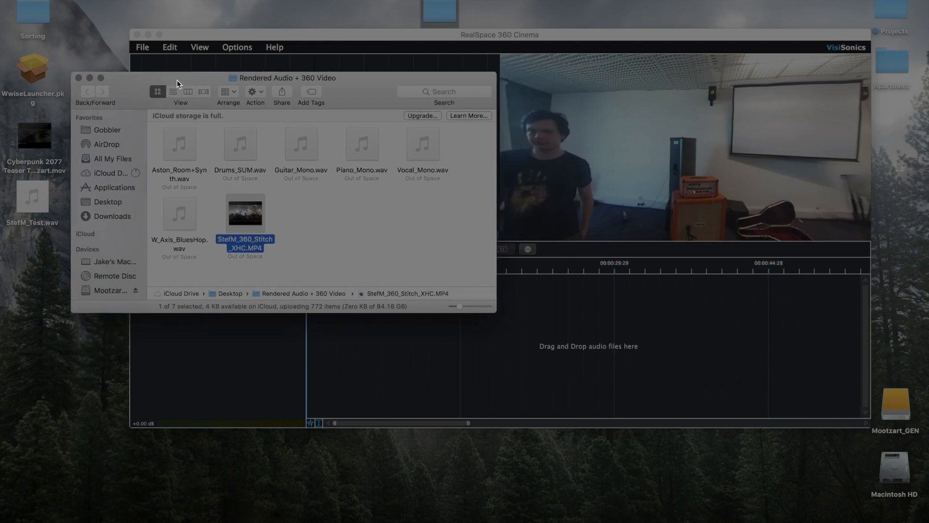
{"action": "left_click", "coordinate": [469, 37]}
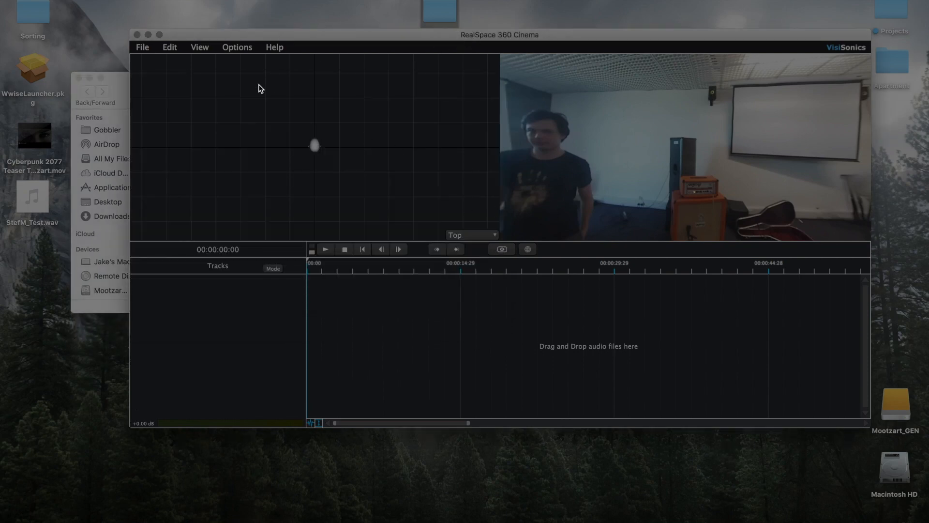
{"action": "left_click", "coordinate": [235, 47]}
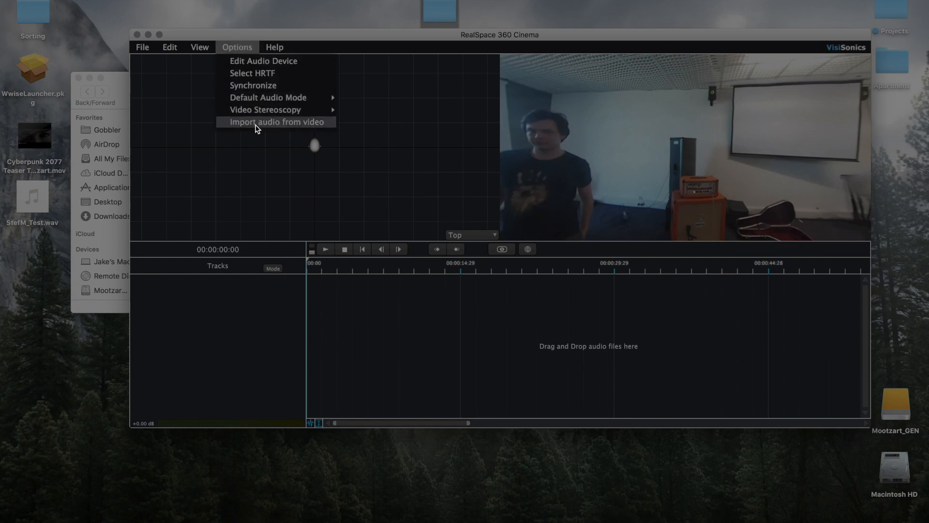
{"action": "left_click", "coordinate": [267, 123]}
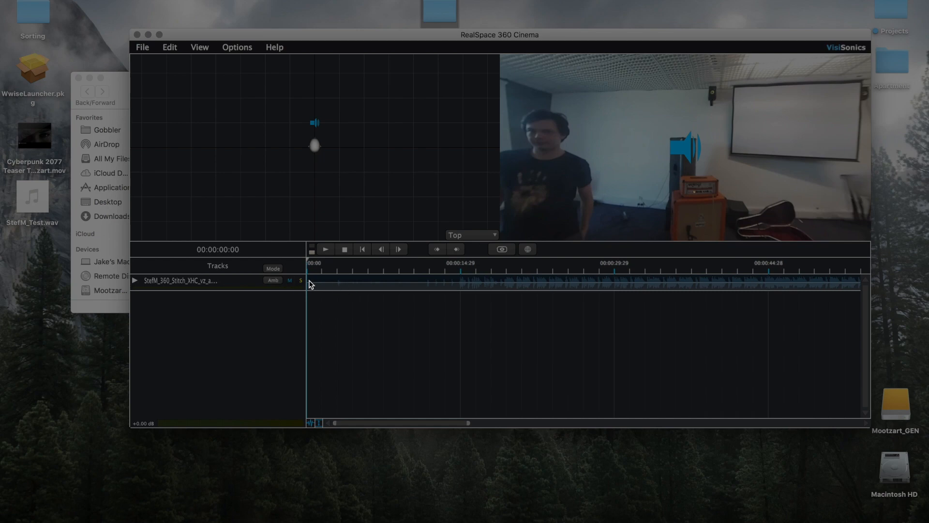
{"action": "left_click", "coordinate": [318, 289]}
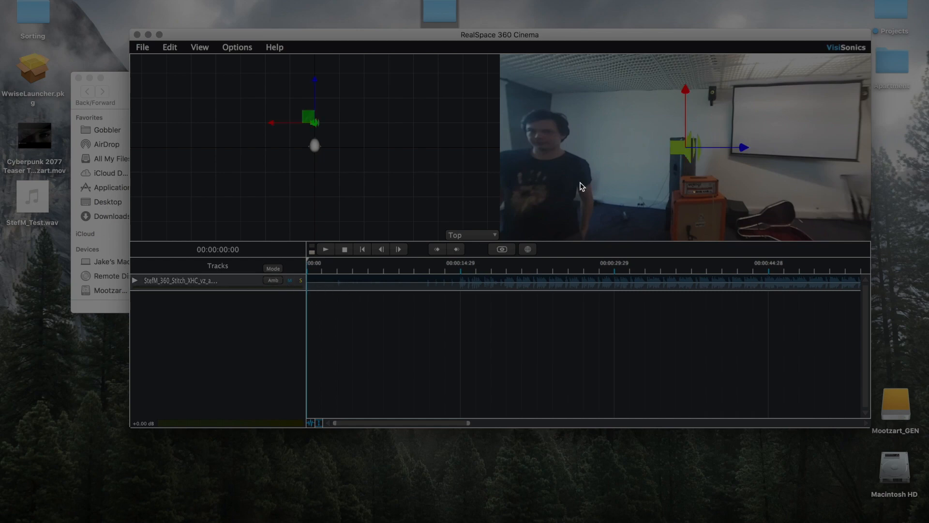
Step: Delete the track extracted from the video and move StefM_360_Stitch_XHC_vz_audio.wav to the Trash
{"action": "right_click", "coordinate": [190, 284]}
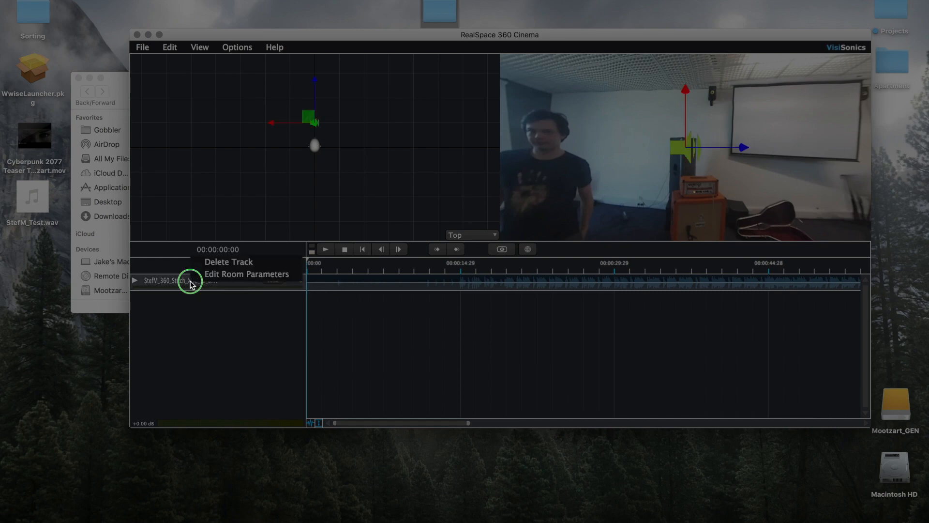
{"action": "left_click", "coordinate": [219, 264]}
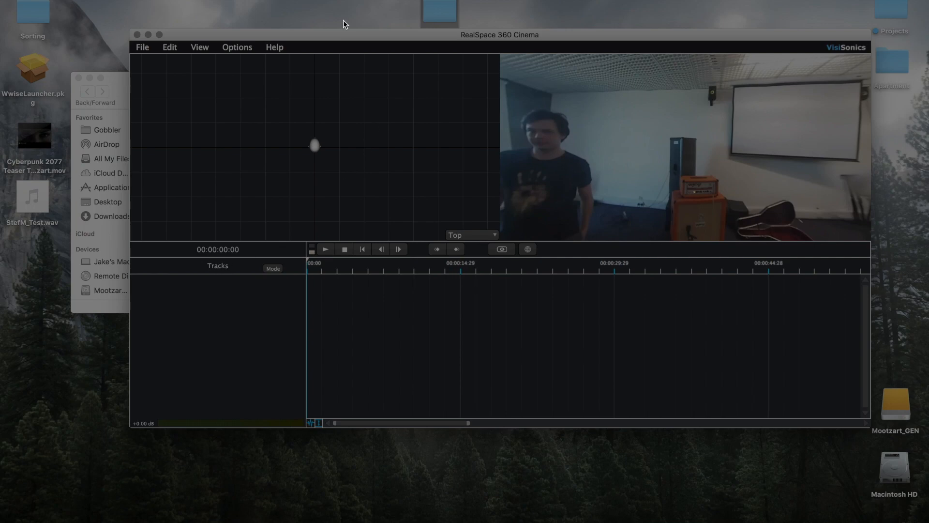
{"action": "left_click", "coordinate": [116, 93]}
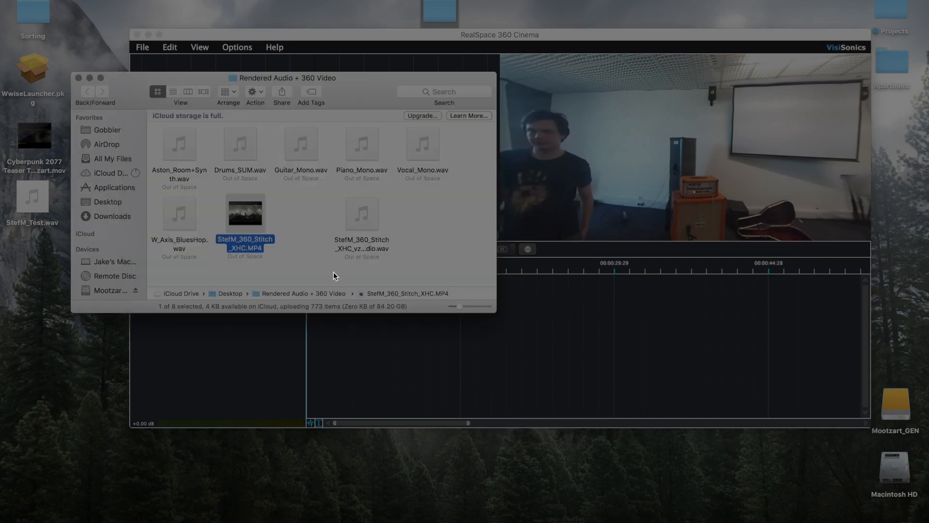
{"action": "left_click", "coordinate": [352, 230]}
{"action": "right_click", "coordinate": [355, 225]}
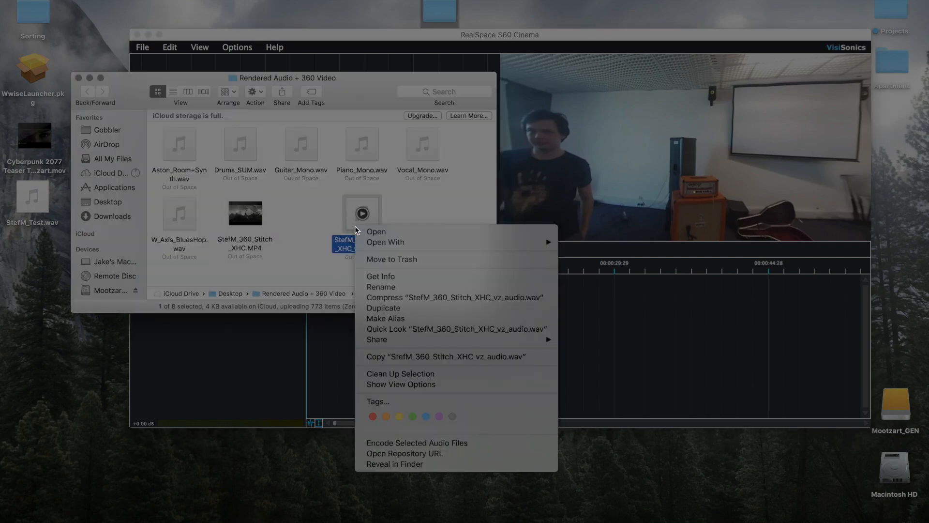
{"action": "left_click", "coordinate": [385, 259]}
Step: Review the room and synth, drums, guitar, piano and vocal audio files in the folder
{"action": "left_click_drag", "start_coordinate": [464, 156], "coordinate": [176, 146]}
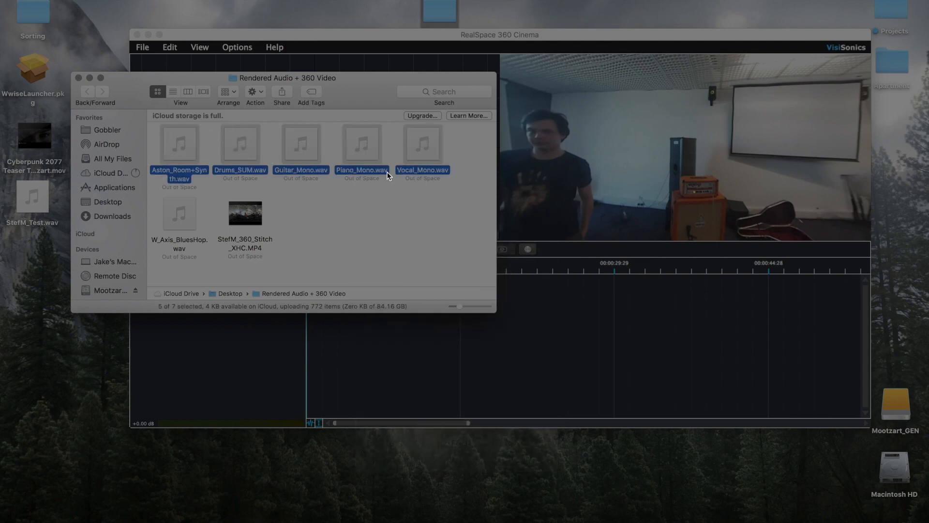
{"action": "mouse_move", "coordinate": [437, 157]}
{"action": "left_click", "coordinate": [367, 197]}
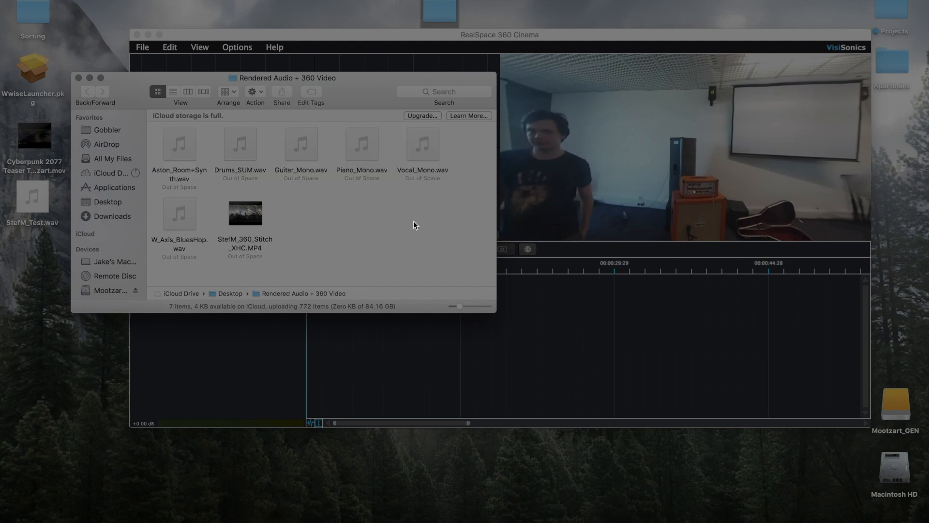
Step: Look around the room in the 360 video preview to examine where the performers and instruments are
{"action": "left_click", "coordinate": [822, 193]}
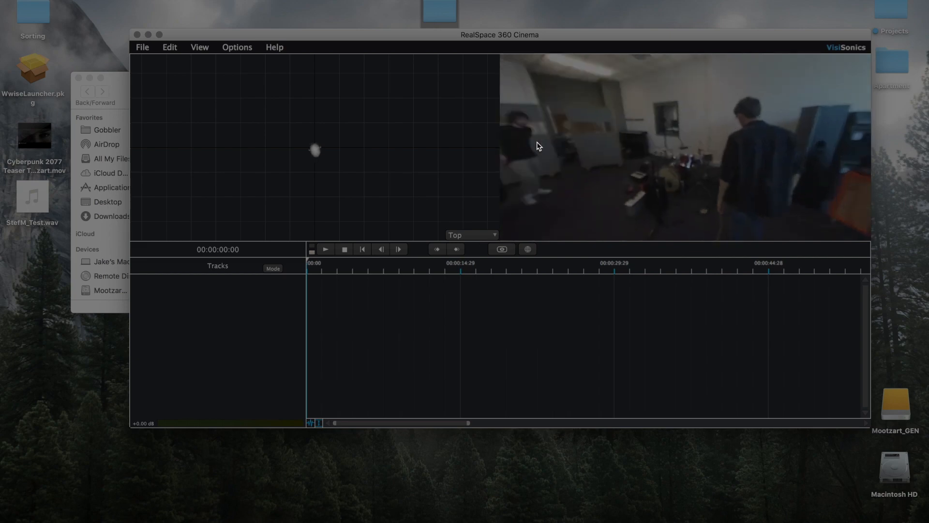
{"action": "left_click_drag", "start_coordinate": [611, 181], "coordinate": [516, 206]}
{"action": "left_click_drag", "start_coordinate": [645, 188], "coordinate": [698, 131]}
Step: Move the project window aside and highlight W_Axis_BluesHop.wav in the Rendered Audio + 360 Video folder
{"action": "left_click_drag", "start_coordinate": [272, 38], "coordinate": [323, 1]}
{"action": "left_click", "coordinate": [117, 82]}
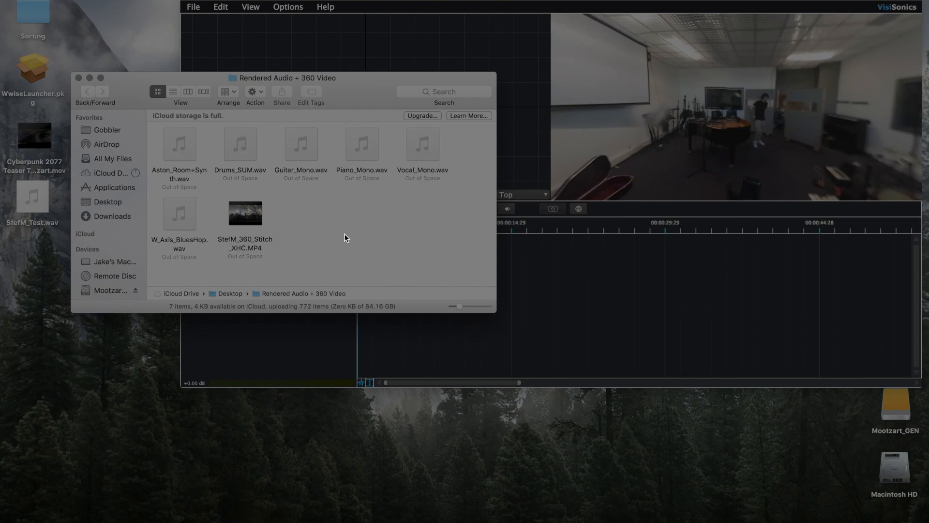
{"action": "left_click", "coordinate": [179, 225]}
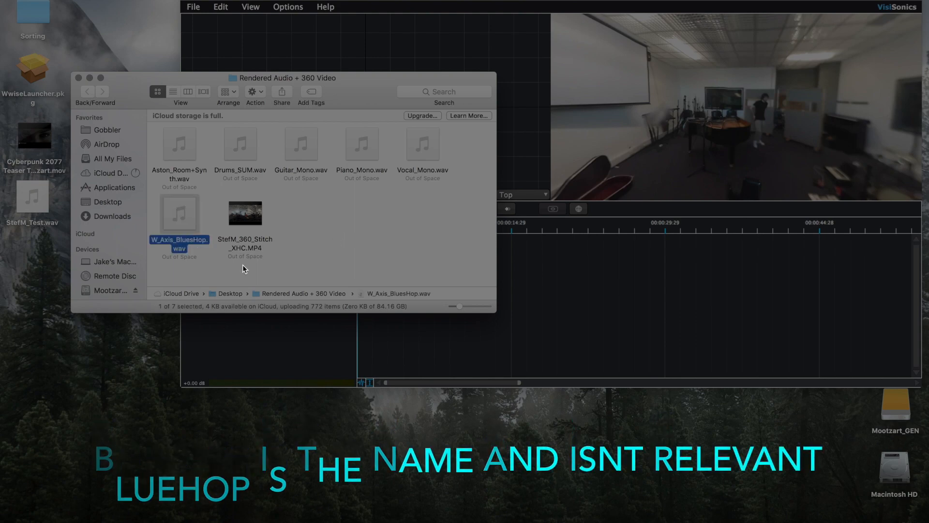
Step: Tilt the 360 video view down towards the floor and back up to the drum kit
{"action": "left_click_drag", "start_coordinate": [701, 144], "coordinate": [839, 200]}
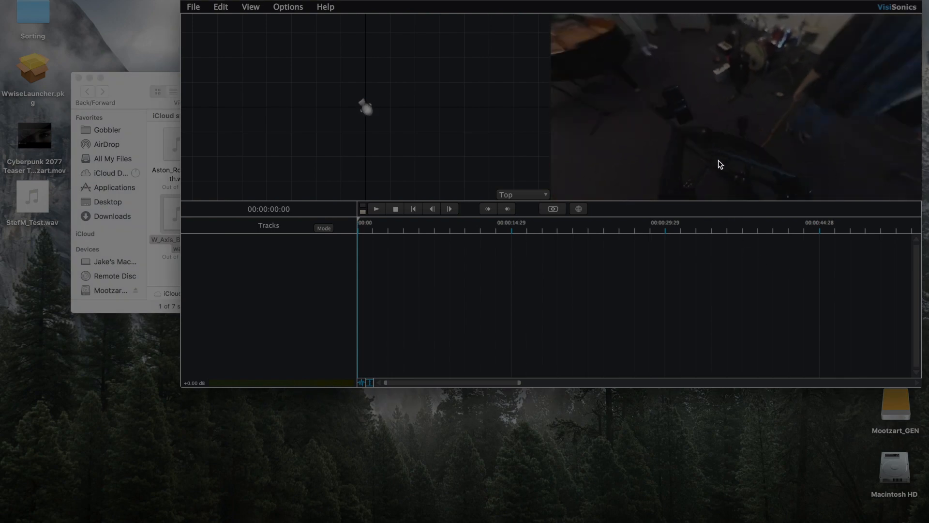
{"action": "left_click_drag", "start_coordinate": [770, 133], "coordinate": [823, 155]}
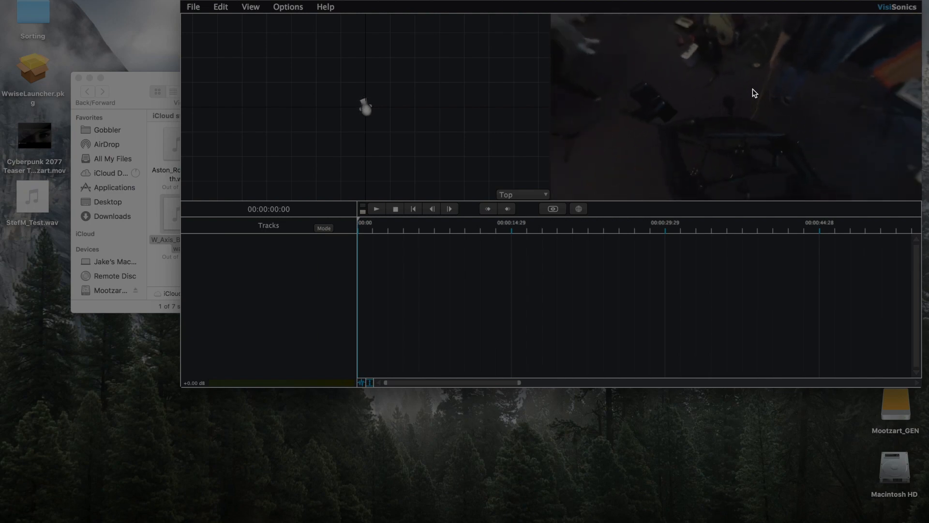
{"action": "left_click_drag", "start_coordinate": [650, 85], "coordinate": [728, 62]}
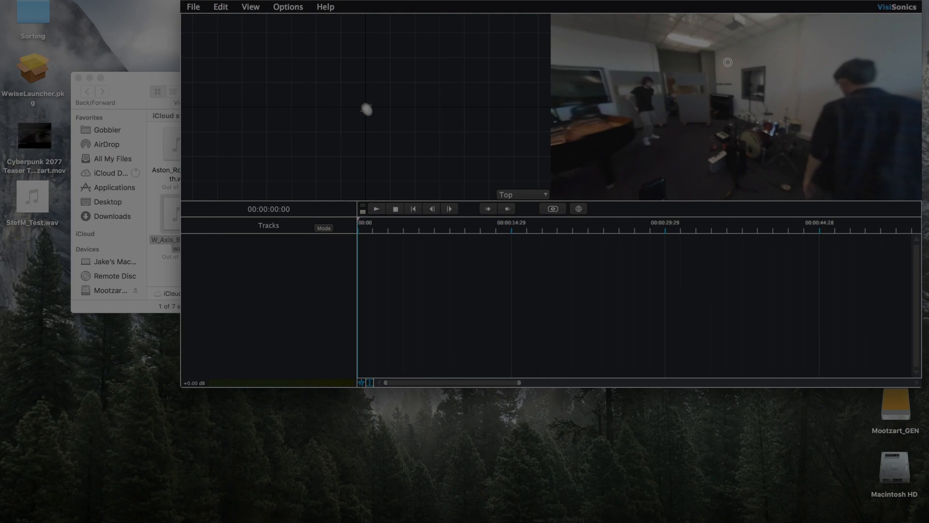
Step: Import W_Axis_BluesHop.wav from the Rendered Audio + 360 Video folder as an ambisonics track with ACN/SN3D channel order
{"action": "left_click", "coordinate": [129, 80]}
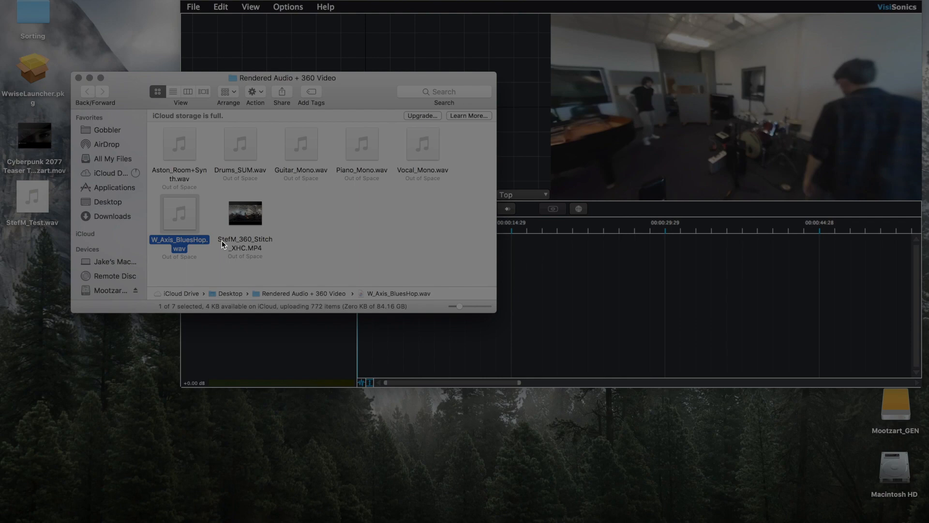
{"action": "left_click", "coordinate": [333, 240]}
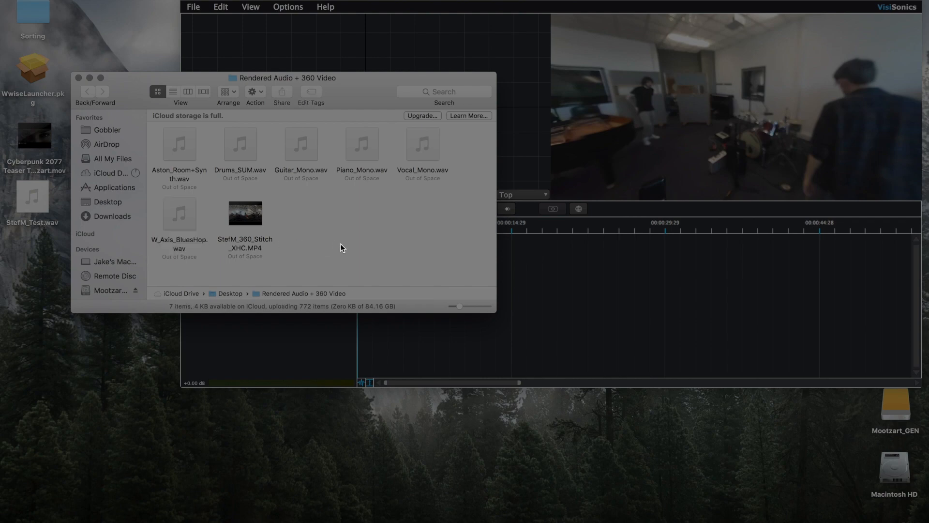
{"action": "mouse_move", "coordinate": [251, 222]}
{"action": "left_click_drag", "start_coordinate": [329, 80], "coordinate": [277, 66]}
{"action": "left_click_drag", "start_coordinate": [272, 38], "coordinate": [272, 37]}
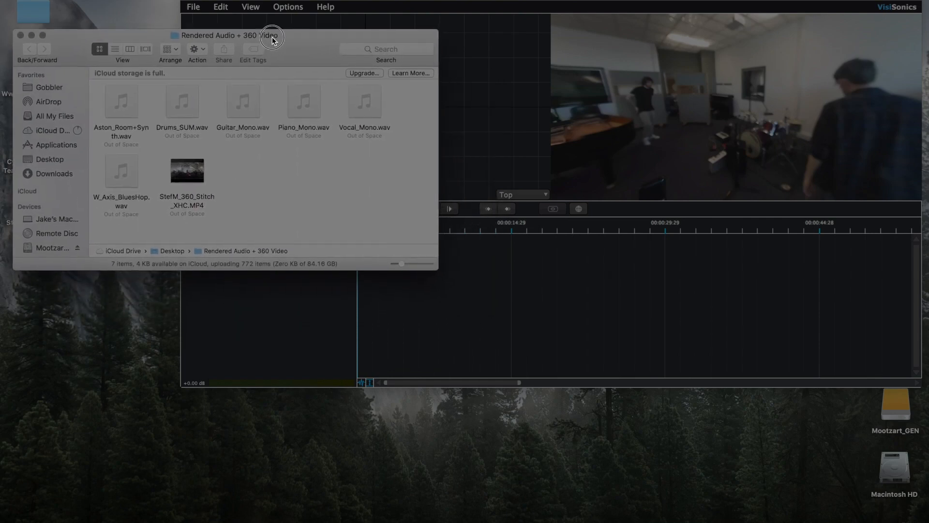
{"action": "left_click_drag", "start_coordinate": [127, 171], "coordinate": [277, 303]}
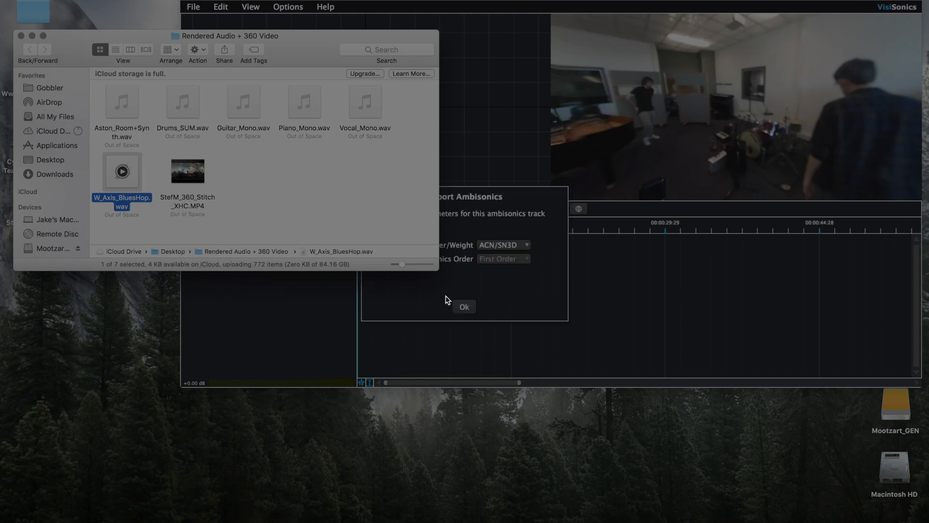
{"action": "left_click", "coordinate": [467, 291]}
{"action": "left_click", "coordinate": [520, 246]}
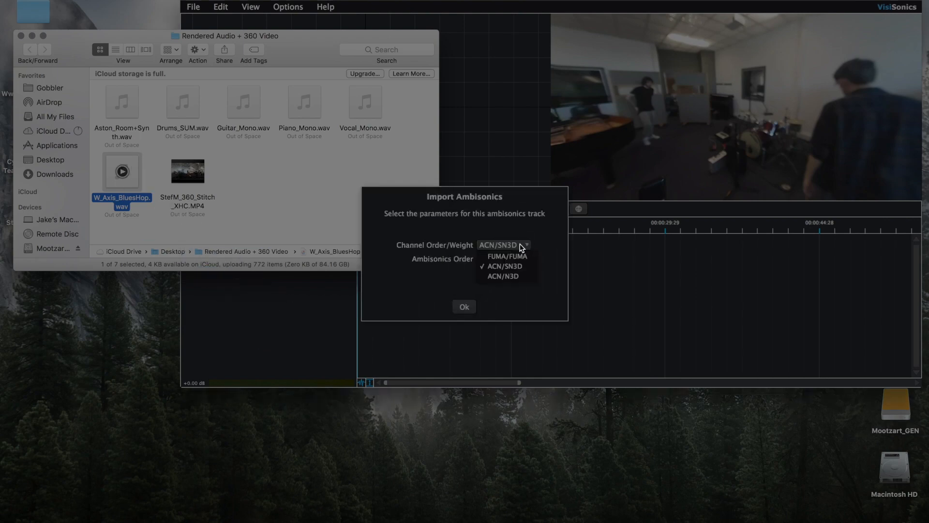
{"action": "left_click", "coordinate": [517, 267]}
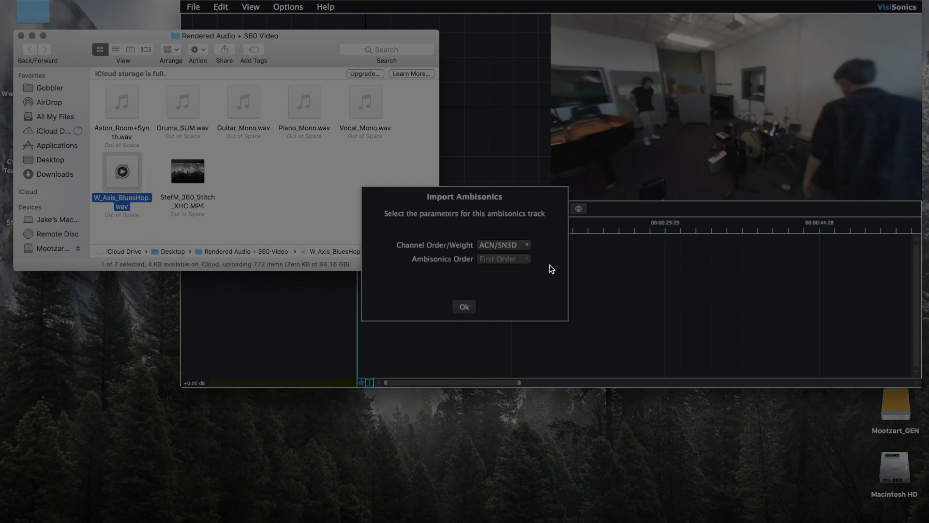
{"action": "left_click", "coordinate": [464, 308]}
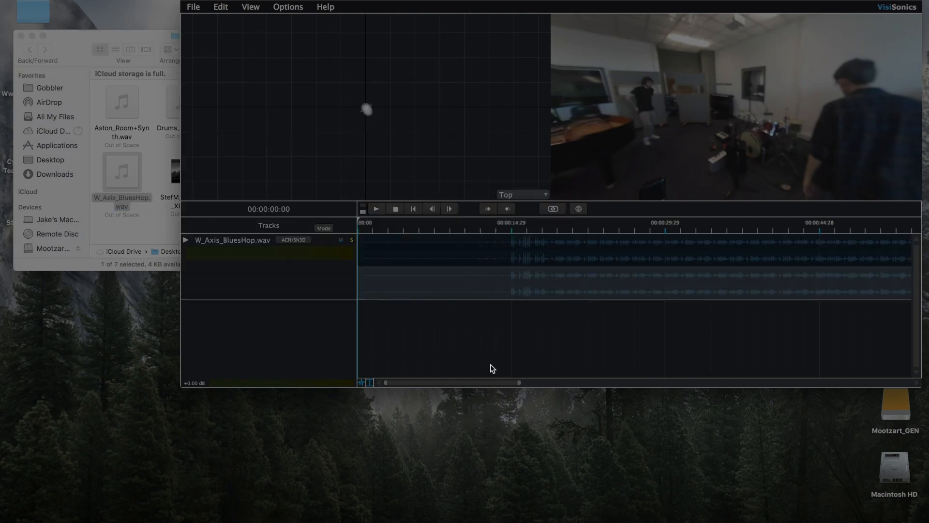
Step: Import Vocal_Mono.wav as a separate track, close the Rendered Audio + 360 Video folder and reposition the project window
{"action": "left_click_drag", "start_coordinate": [485, 382], "coordinate": [461, 393]}
{"action": "left_click", "coordinate": [152, 146]}
{"action": "left_click_drag", "start_coordinate": [360, 114], "coordinate": [273, 335]}
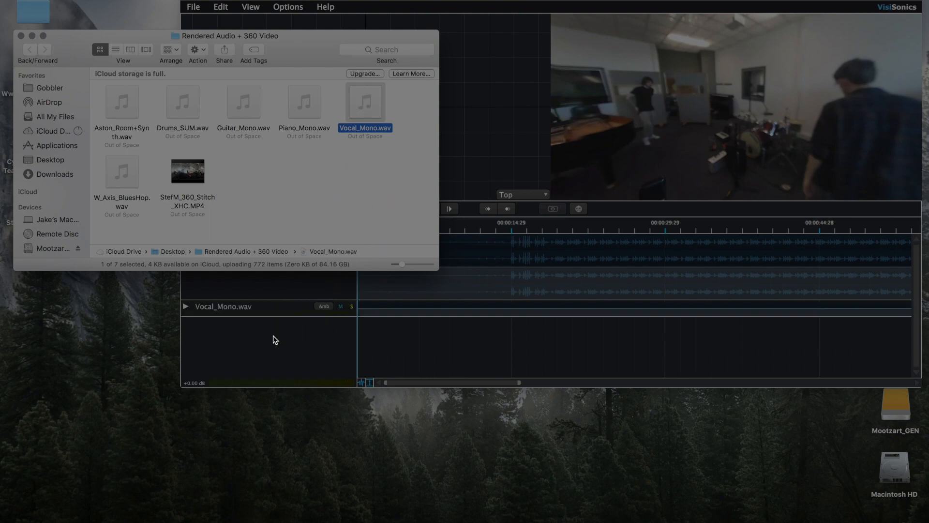
{"action": "left_click", "coordinate": [329, 336]}
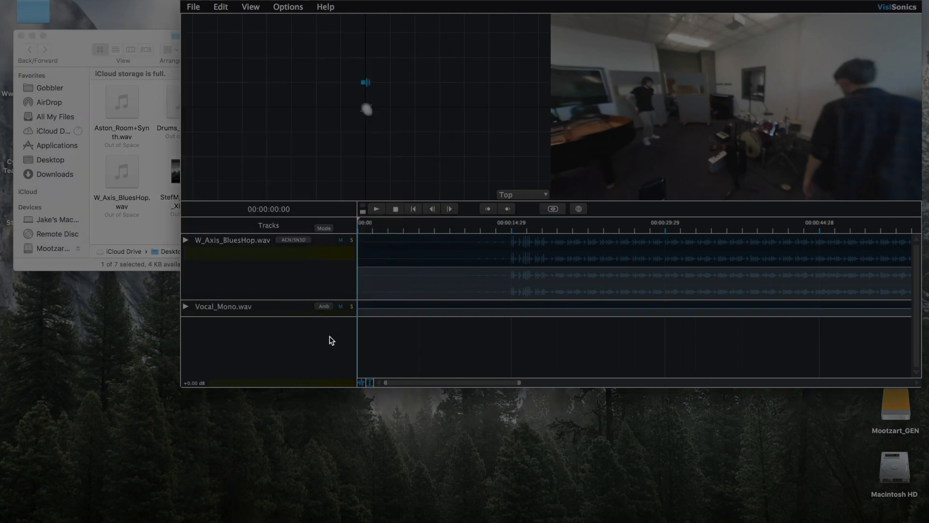
{"action": "left_click", "coordinate": [93, 38]}
{"action": "left_click", "coordinate": [20, 35]}
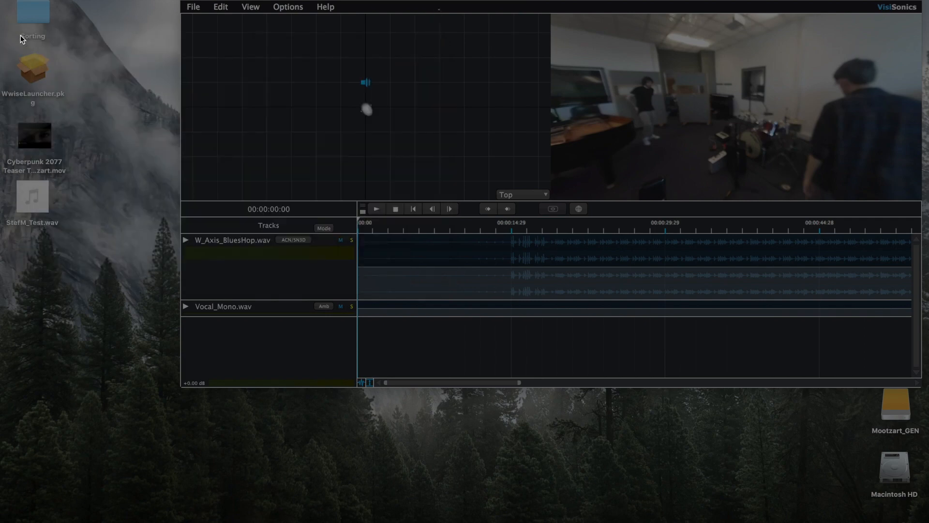
{"action": "left_click_drag", "start_coordinate": [424, 1], "coordinate": [335, 20]}
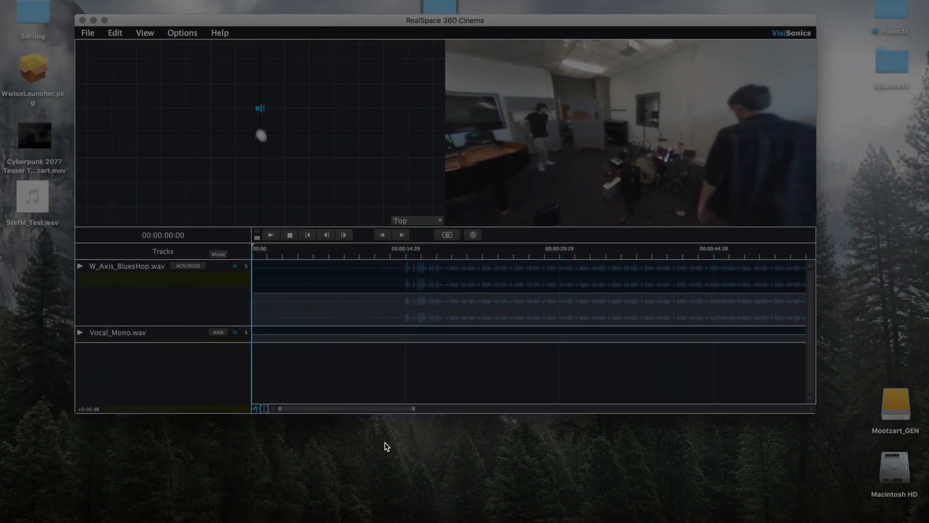
Step: Play the project from 00:01:18:10 while turning the 360 view round to the guitarist and piano, and stop playback
{"action": "left_click_drag", "start_coordinate": [360, 410], "coordinate": [532, 411]}
{"action": "left_click", "coordinate": [348, 249]}
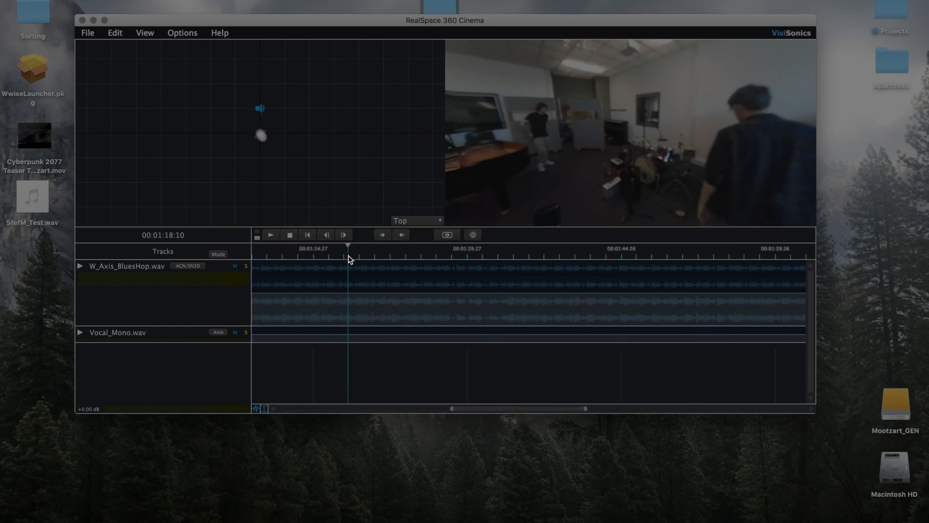
{"action": "left_click", "coordinate": [271, 235]}
{"action": "left_click_drag", "start_coordinate": [560, 201], "coordinate": [596, 172]}
{"action": "left_click_drag", "start_coordinate": [669, 172], "coordinate": [585, 204]}
{"action": "left_click_drag", "start_coordinate": [661, 180], "coordinate": [524, 178]}
{"action": "left_click_drag", "start_coordinate": [678, 157], "coordinate": [504, 161]}
{"action": "left_click_drag", "start_coordinate": [640, 161], "coordinate": [532, 163]}
{"action": "left_click_drag", "start_coordinate": [680, 164], "coordinate": [550, 161]}
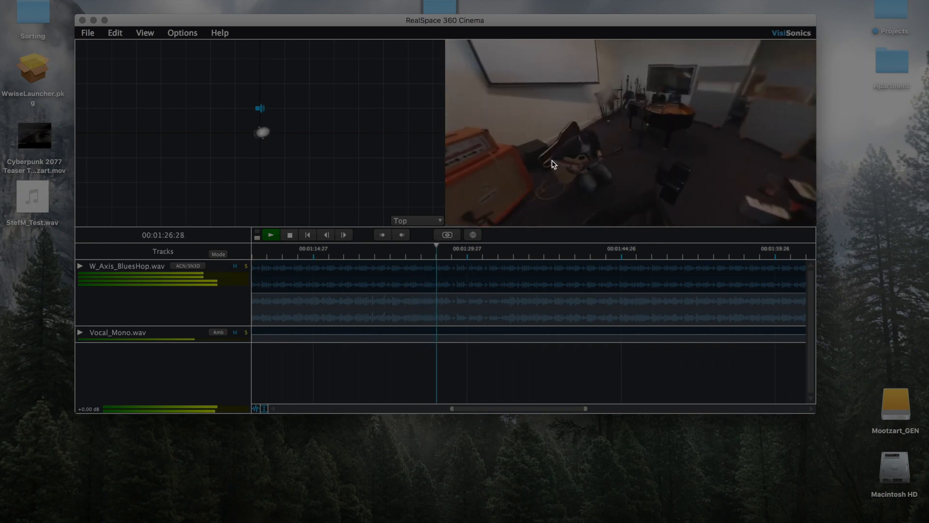
{"action": "left_click", "coordinate": [291, 236]}
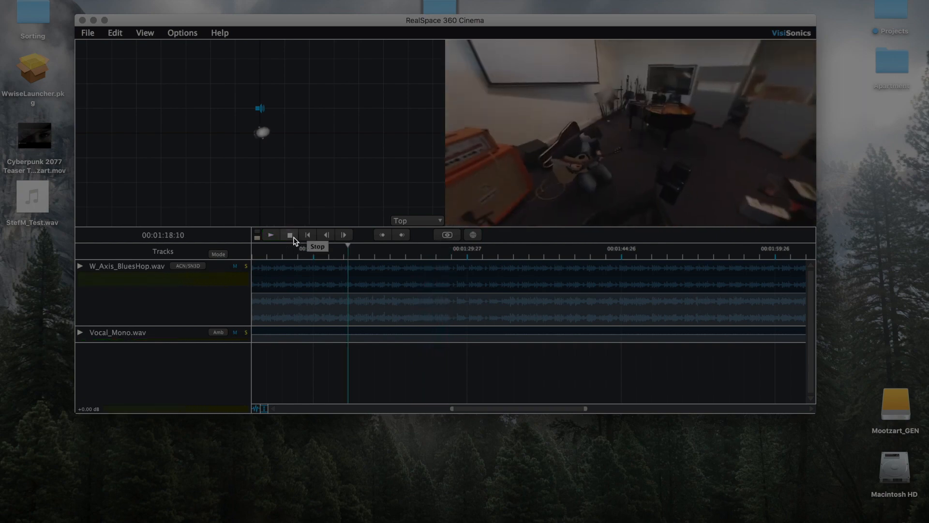
{"action": "left_click", "coordinate": [136, 270]}
{"action": "right_click", "coordinate": [136, 269]}
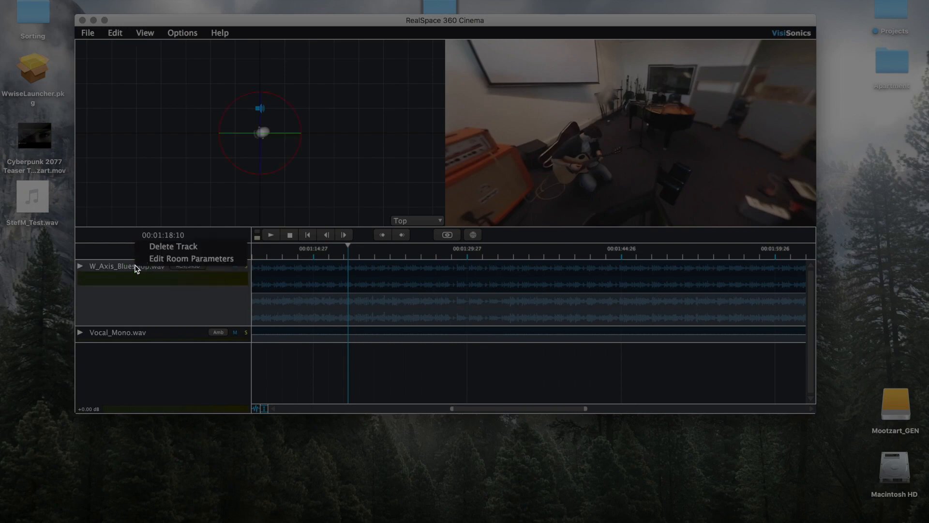
{"action": "left_click", "coordinate": [109, 251]}
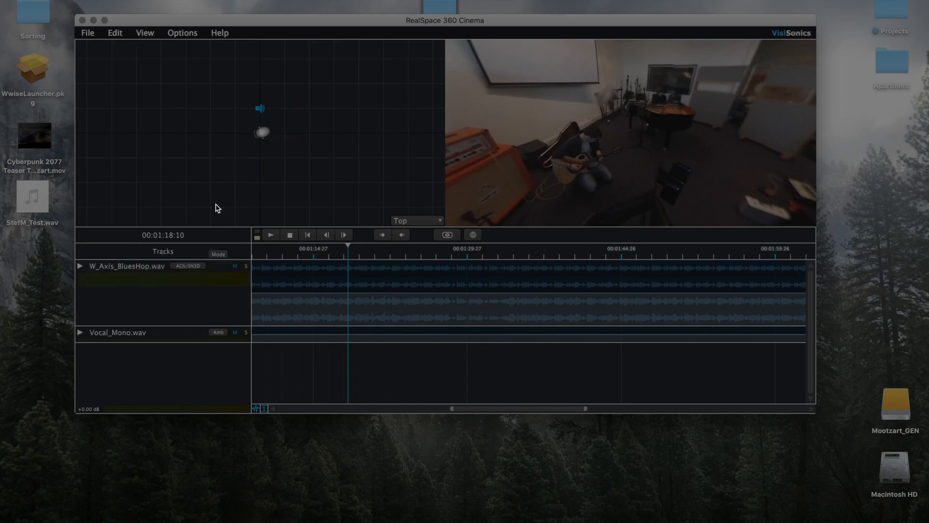
Step: Rotate the W_Axis_BluesHop.wav sound field in the top view, turning it further during playback from 00:01:18:10
{"action": "left_click", "coordinate": [154, 269]}
{"action": "left_click", "coordinate": [417, 221]}
{"action": "left_click", "coordinate": [417, 221]}
{"action": "left_click", "coordinate": [357, 153]}
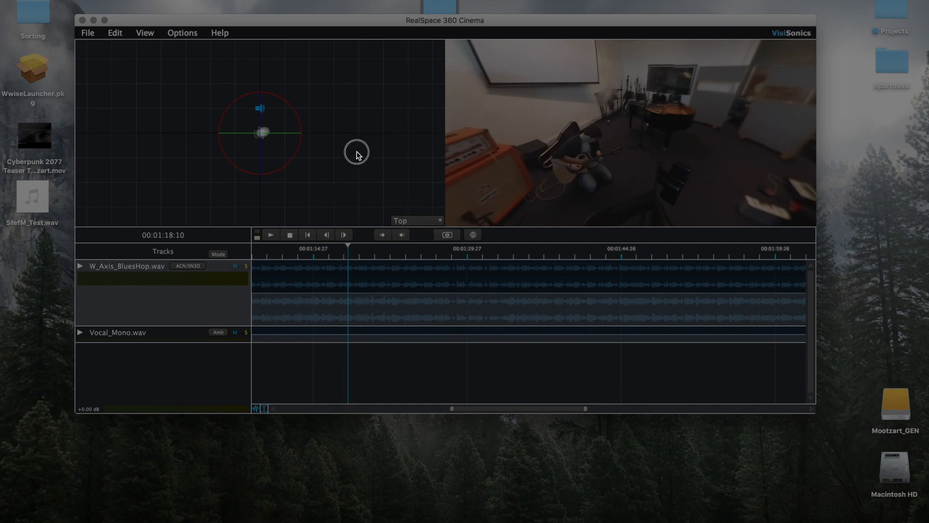
{"action": "mouse_move", "coordinate": [492, 145]}
{"action": "left_mouse_down"}
{"action": "mouse_move", "coordinate": [556, 154]}
{"action": "mouse_move", "coordinate": [384, 97]}
{"action": "mouse_move", "coordinate": [492, 130]}
{"action": "left_mouse_up"}
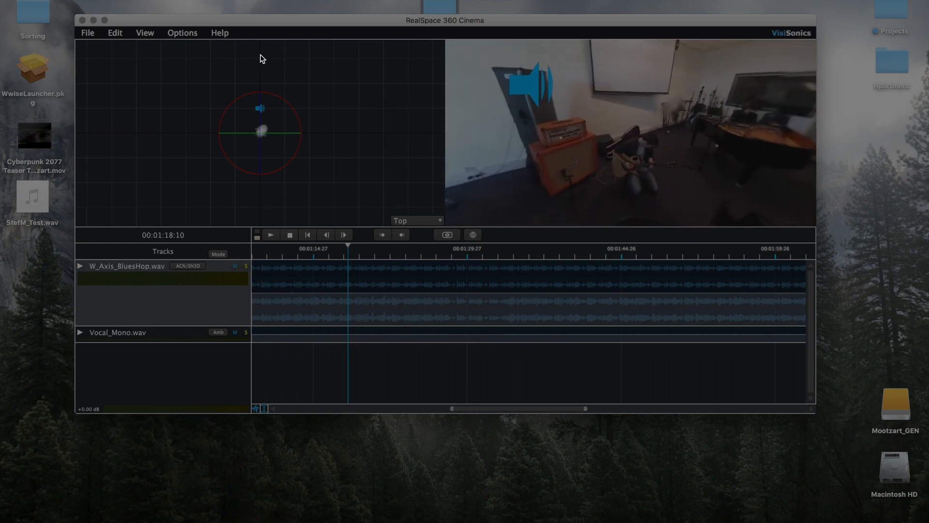
{"action": "left_click_drag", "start_coordinate": [286, 107], "coordinate": [210, 61]}
{"action": "left_click", "coordinate": [271, 234]}
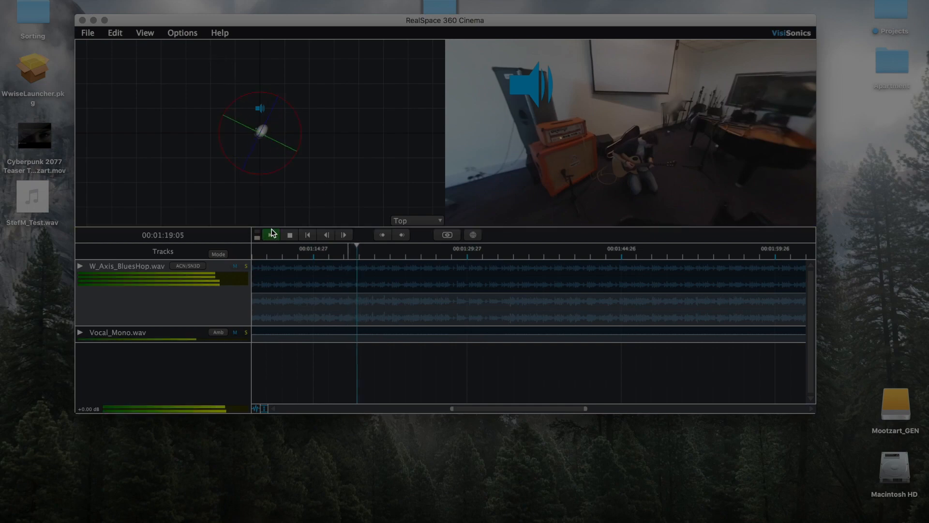
{"action": "left_click_drag", "start_coordinate": [274, 100], "coordinate": [303, 50]}
{"action": "left_click", "coordinate": [292, 232]}
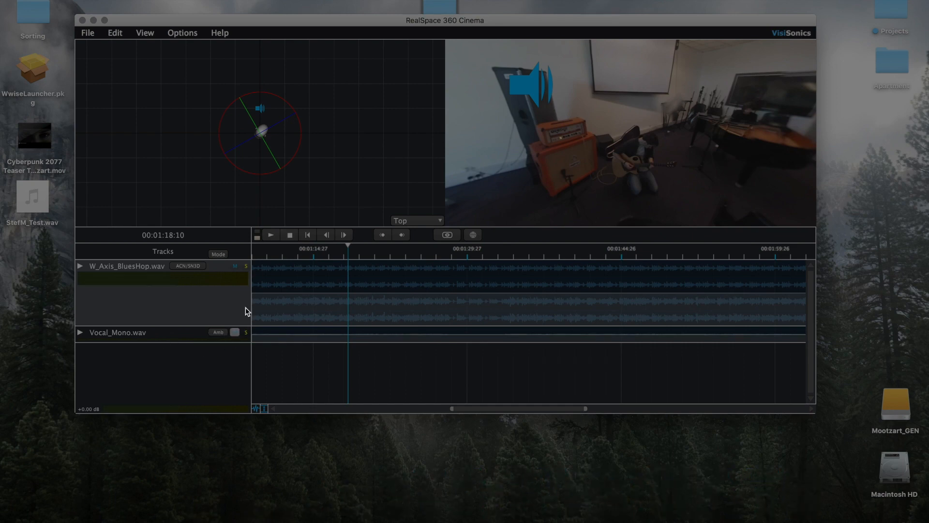
Step: Play the ambisonic track with Vocal_Mono.wav muted, stop playback and return the playhead to 00:00:00:00
{"action": "left_click", "coordinate": [271, 236]}
{"action": "left_click_drag", "start_coordinate": [299, 152], "coordinate": [318, 155]}
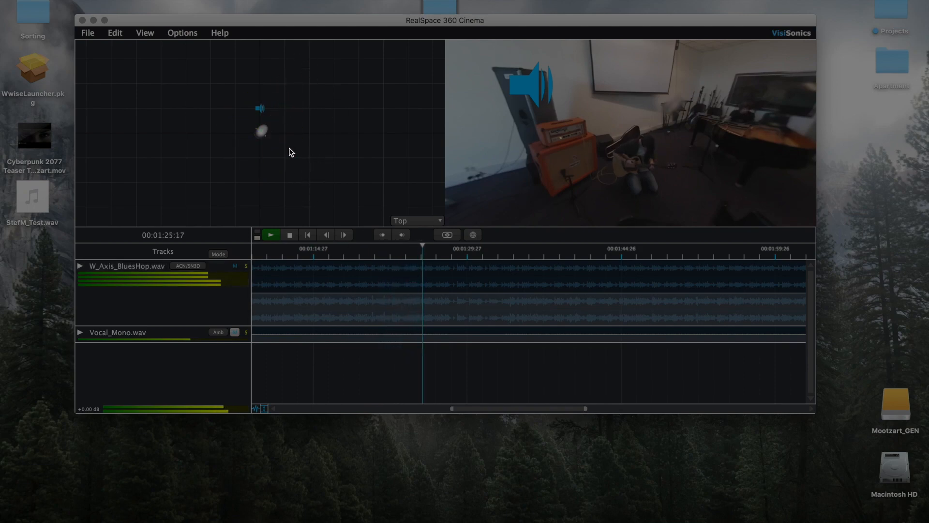
{"action": "left_click", "coordinate": [290, 235]}
{"action": "left_click", "coordinate": [307, 235]}
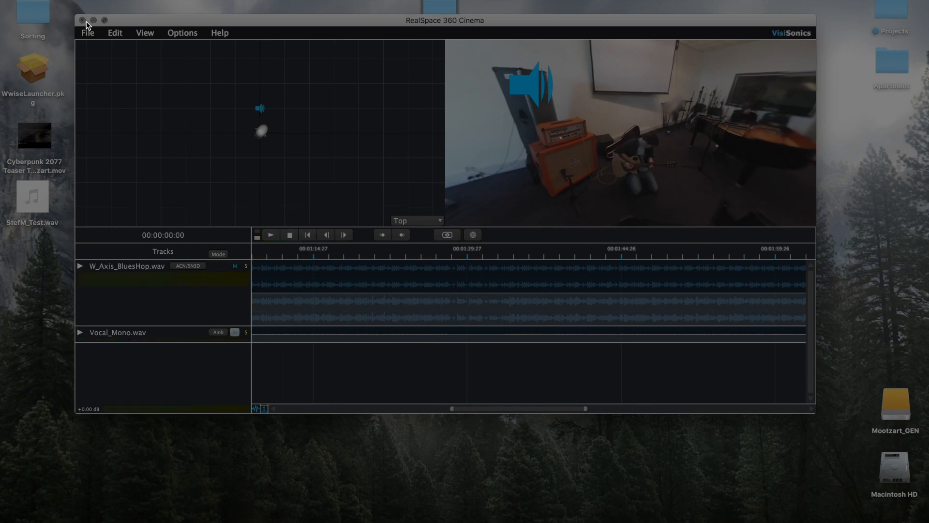
Step: Delete the W_Axis_BluesHop.wav track and expand the Vocal_Mono.wav track's position and volume parameters
{"action": "right_click", "coordinate": [96, 266]}
{"action": "left_click", "coordinate": [143, 248]}
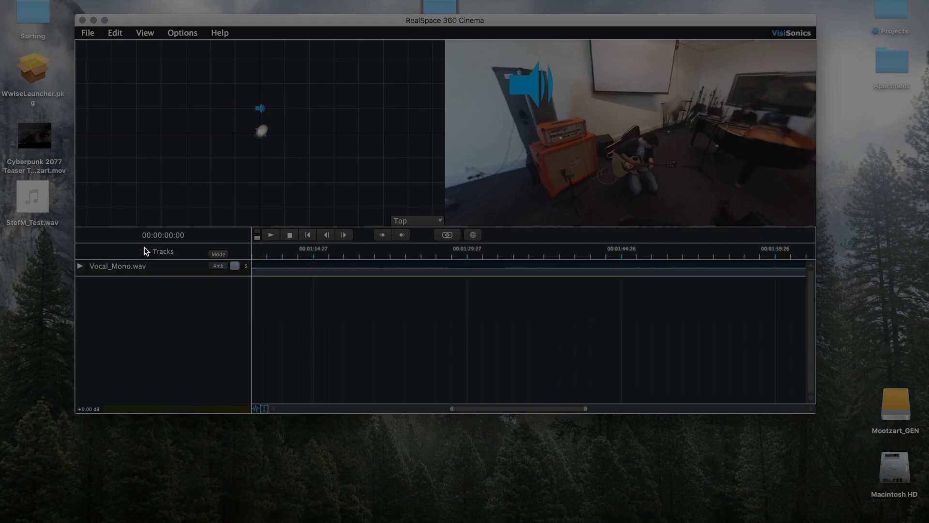
{"action": "left_click", "coordinate": [80, 267]}
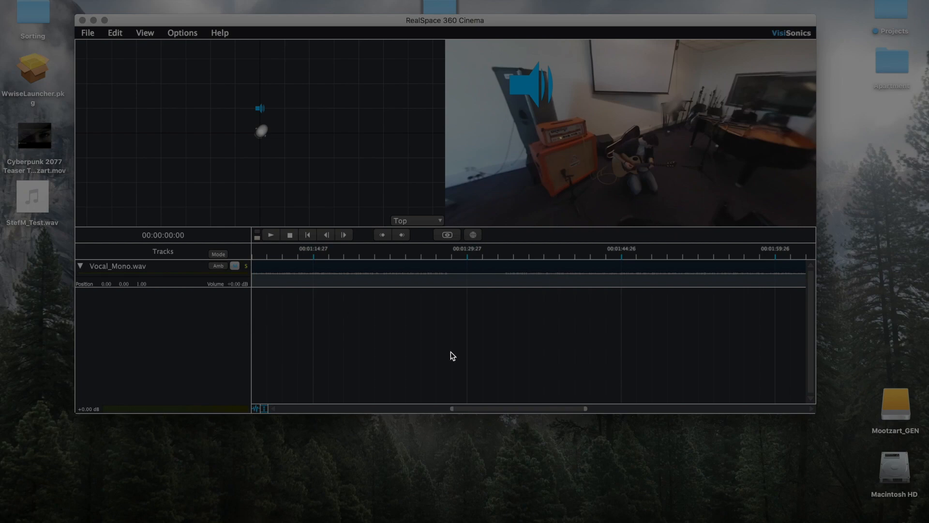
Step: Turn the 360 view to the vocalist and examine their position around 00:02:00:27 and 00:01:59:10
{"action": "mouse_move", "coordinate": [624, 146]}
{"action": "left_mouse_down"}
{"action": "mouse_move", "coordinate": [690, 143]}
{"action": "mouse_move", "coordinate": [446, 121]}
{"action": "left_mouse_up"}
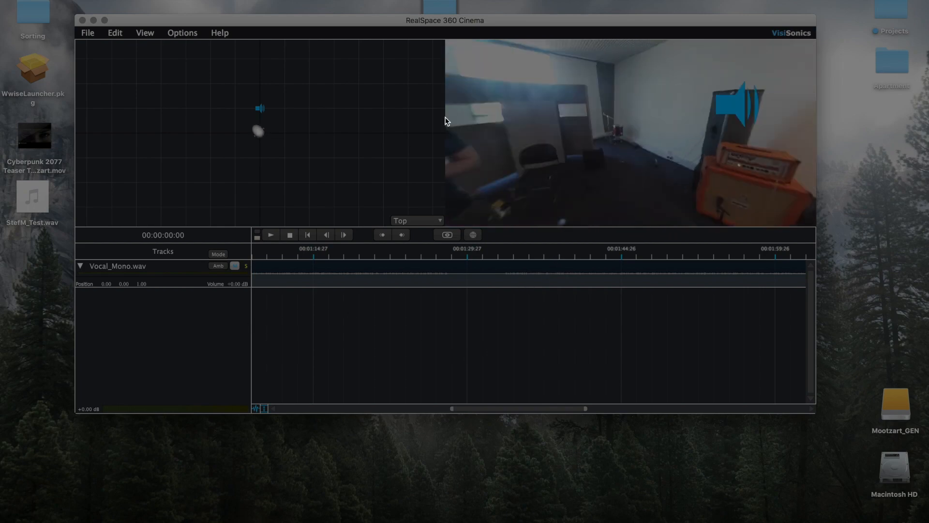
{"action": "left_click_drag", "start_coordinate": [620, 132], "coordinate": [570, 131]}
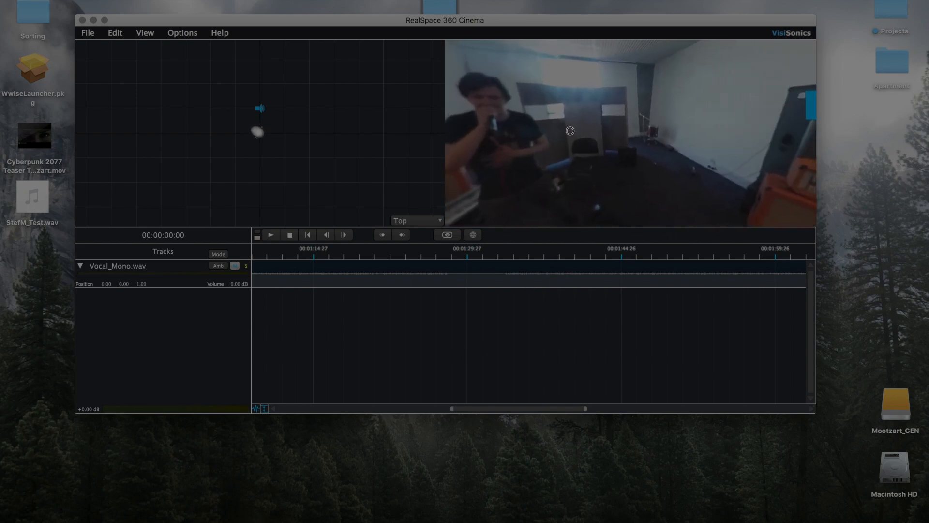
{"action": "left_click", "coordinate": [489, 255]}
{"action": "left_click_drag", "start_coordinate": [513, 407], "coordinate": [591, 398]}
{"action": "left_click", "coordinate": [465, 253]}
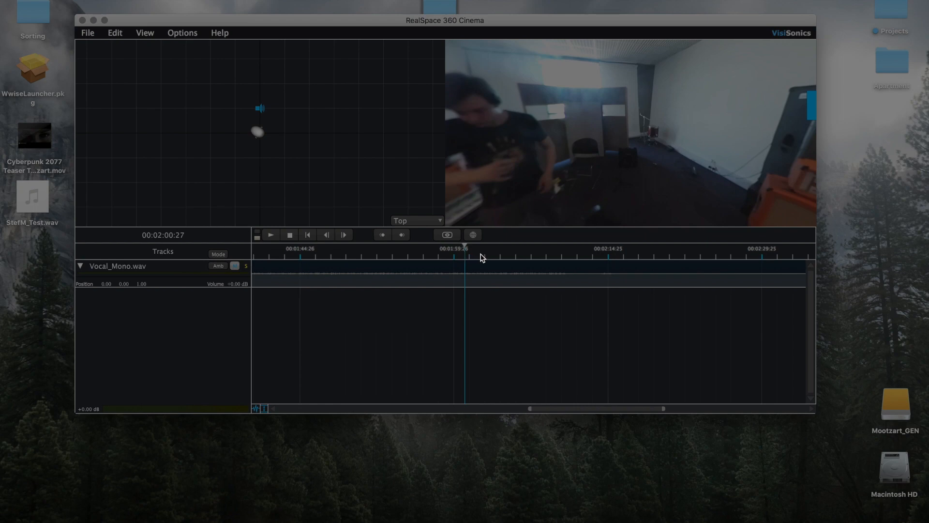
{"action": "left_click", "coordinate": [448, 256]}
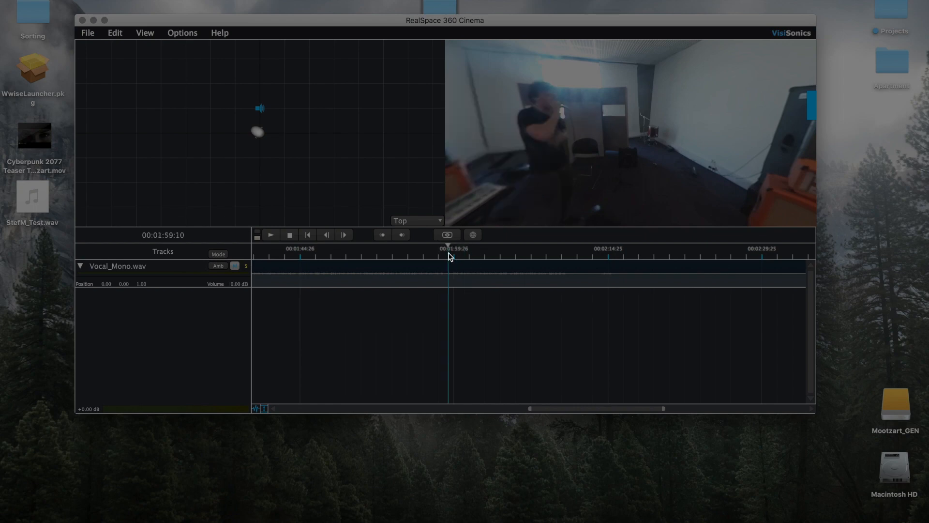
Step: Scrub back through the timeline to 00:01:27:10 to examine how the vocalist moves around the room
{"action": "left_click_drag", "start_coordinate": [446, 254], "coordinate": [359, 255]}
{"action": "left_click", "coordinate": [328, 254]}
{"action": "left_click", "coordinate": [298, 254]}
{"action": "left_click", "coordinate": [525, 408]}
{"action": "left_click", "coordinate": [551, 256]}
{"action": "left_click", "coordinate": [530, 255]}
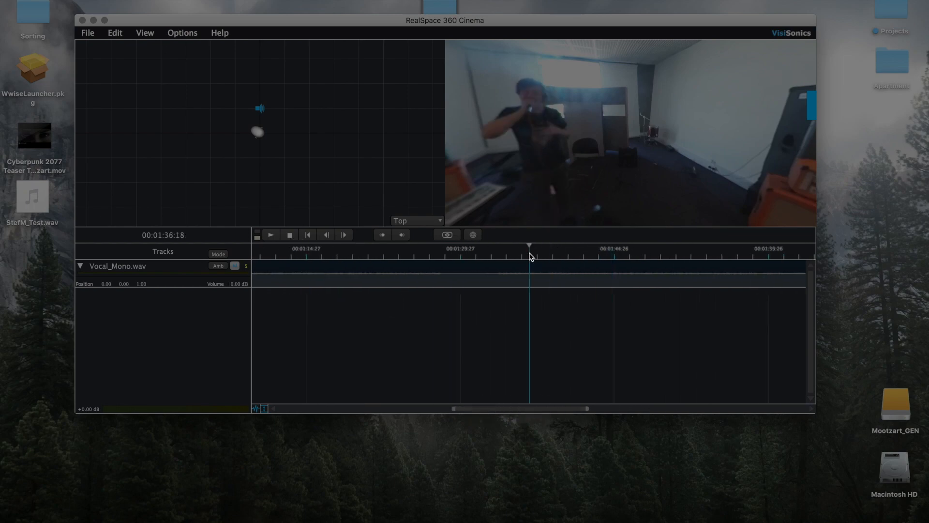
{"action": "left_click", "coordinate": [494, 254]}
{"action": "left_click", "coordinate": [434, 252]}
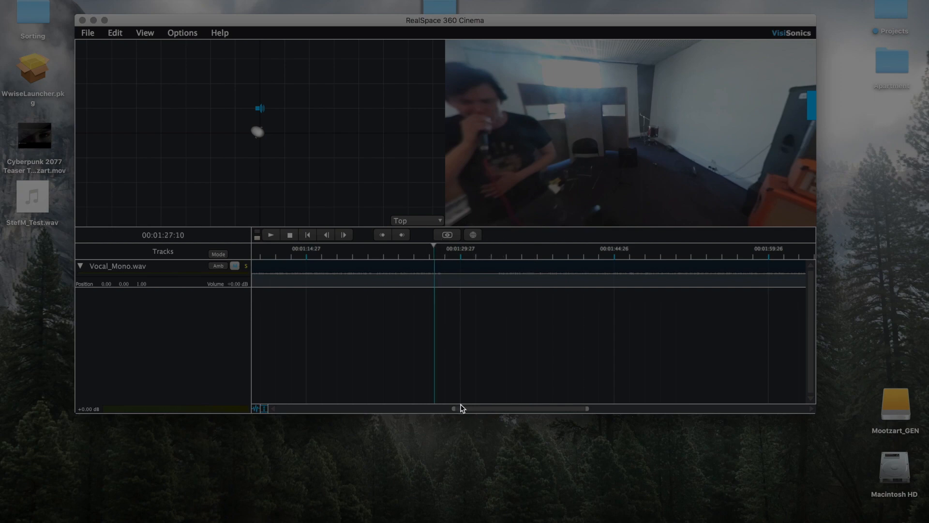
Step: Scrub the earlier part of the timeline, ending at 00:00:44:02, to examine the vocalist's movements
{"action": "left_click_drag", "start_coordinate": [464, 408], "coordinate": [380, 411]}
{"action": "left_click", "coordinate": [587, 257]}
{"action": "left_click", "coordinate": [562, 255]}
{"action": "left_click", "coordinate": [488, 257]}
{"action": "left_click_drag", "start_coordinate": [448, 409], "coordinate": [367, 408]}
{"action": "left_click", "coordinate": [550, 255]}
{"action": "left_click", "coordinate": [586, 256]}
{"action": "left_click", "coordinate": [610, 257]}
{"action": "left_click", "coordinate": [652, 257]}
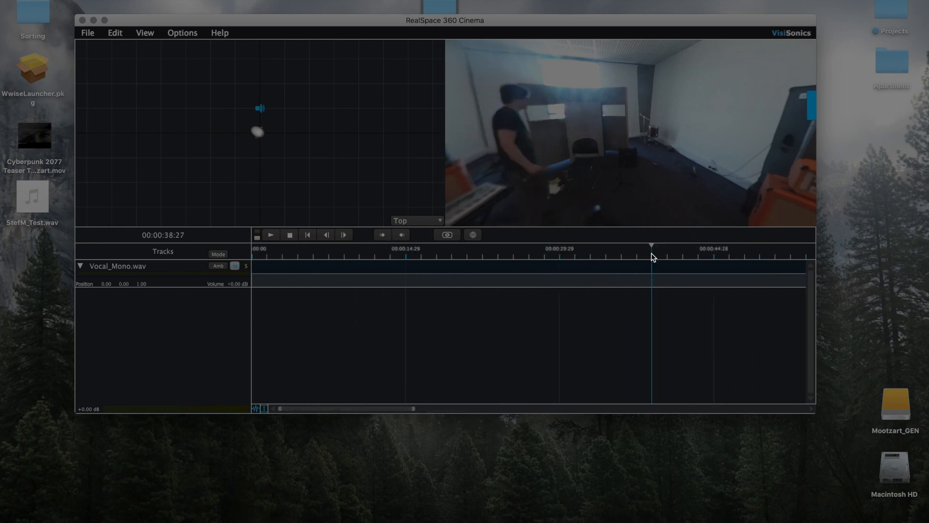
{"action": "left_click", "coordinate": [681, 256]}
{"action": "left_click", "coordinate": [705, 256]}
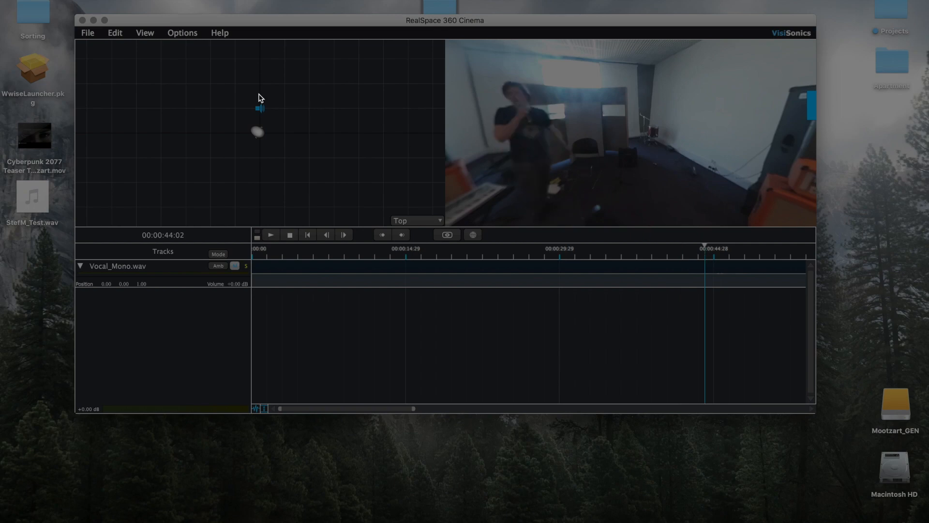
{"action": "left_click", "coordinate": [94, 20]}
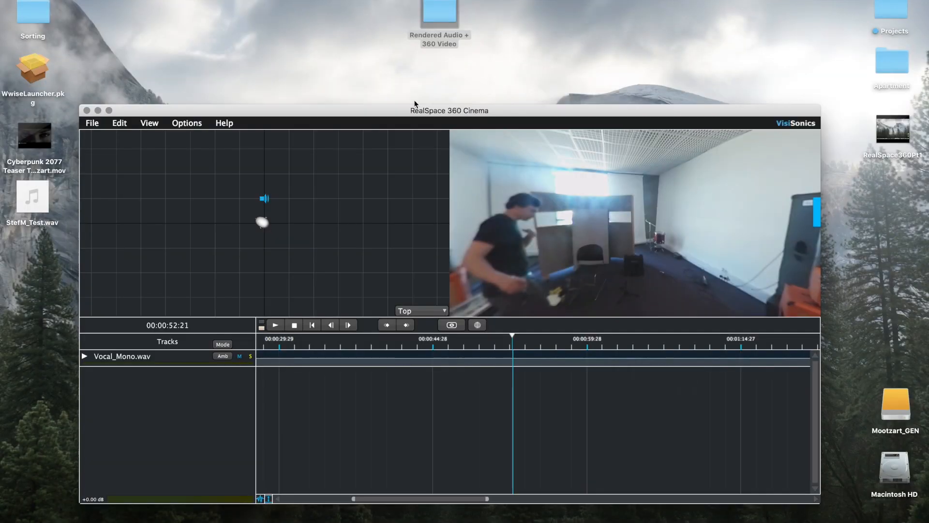
Step: Move the project window up, recentre the 360 view on the vocalist and scrub from 00:00:47:23 to 00:00:53:04
{"action": "left_click_drag", "start_coordinate": [417, 111], "coordinate": [418, 58]}
{"action": "left_click_drag", "start_coordinate": [555, 176], "coordinate": [533, 175]}
{"action": "left_click", "coordinate": [464, 293]}
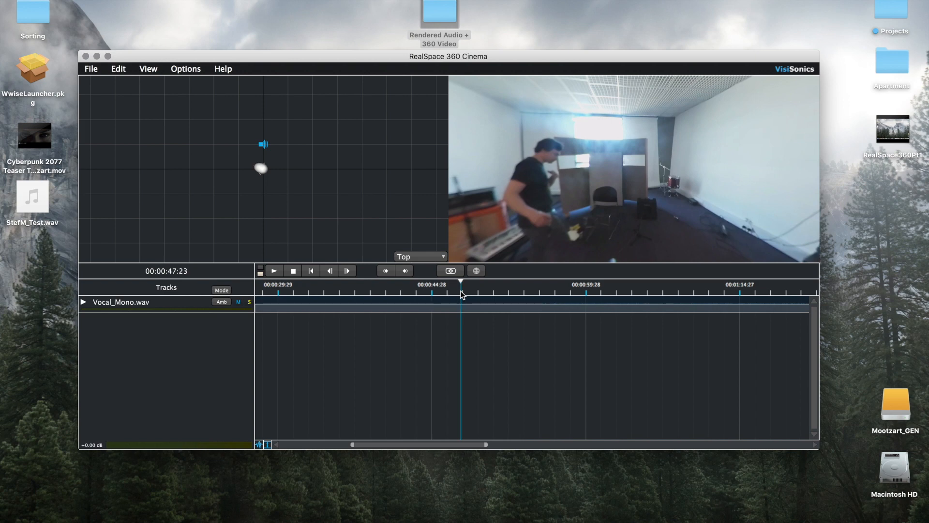
{"action": "left_click", "coordinate": [491, 294]}
{"action": "left_click", "coordinate": [521, 291]}
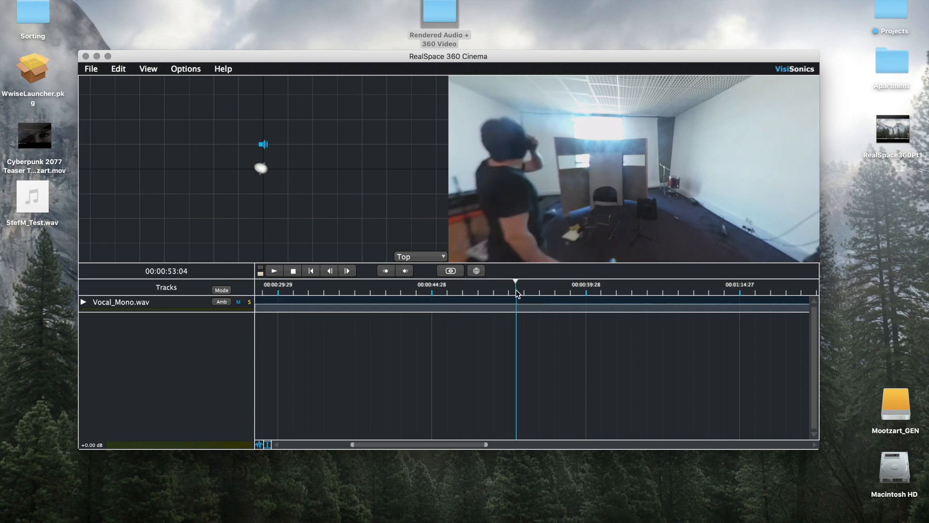
Step: At 00:00:54:05, expand the Vocal_Mono.wav track and move its source onto the vocalist in the top view, at position 3.20, 0.00, -0.70
{"action": "left_click", "coordinate": [527, 292]}
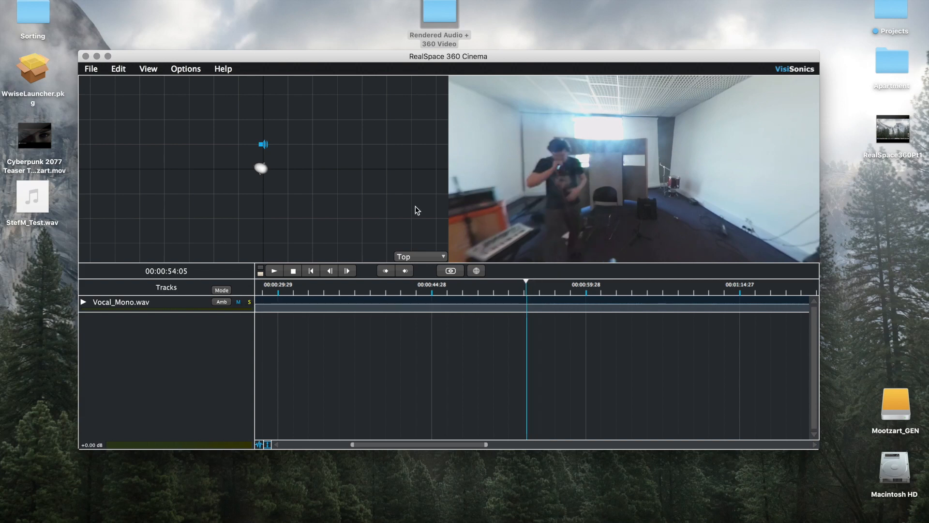
{"action": "left_click", "coordinate": [415, 256]}
{"action": "left_click", "coordinate": [417, 299]}
{"action": "left_click", "coordinate": [262, 145]}
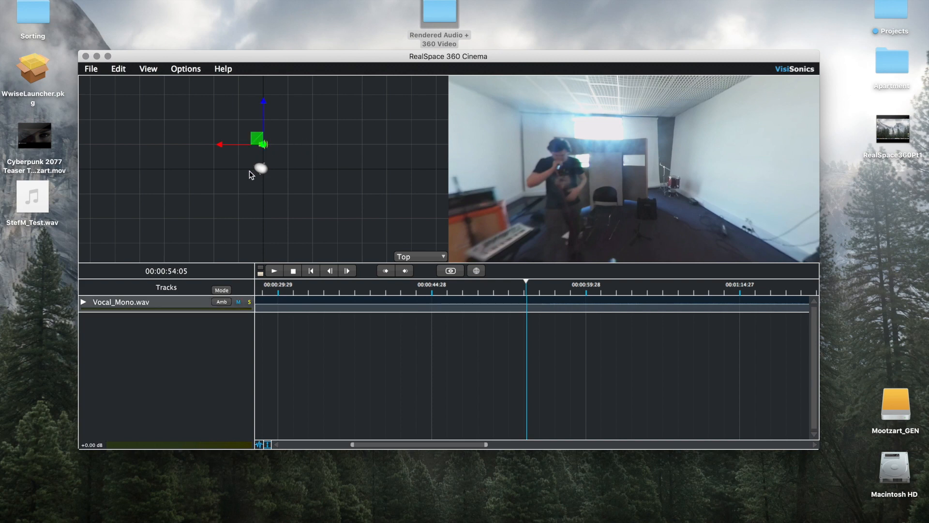
{"action": "left_click", "coordinate": [84, 302]}
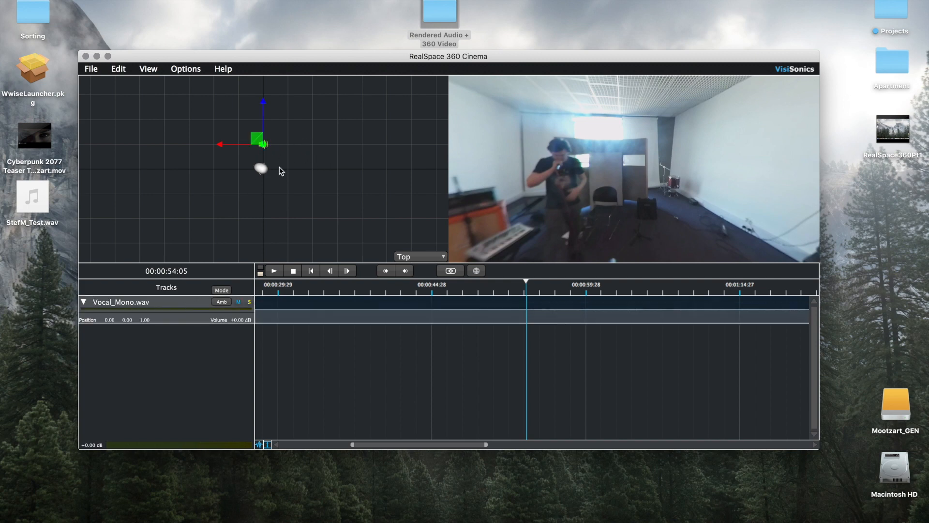
{"action": "left_click_drag", "start_coordinate": [221, 147], "coordinate": [124, 140]}
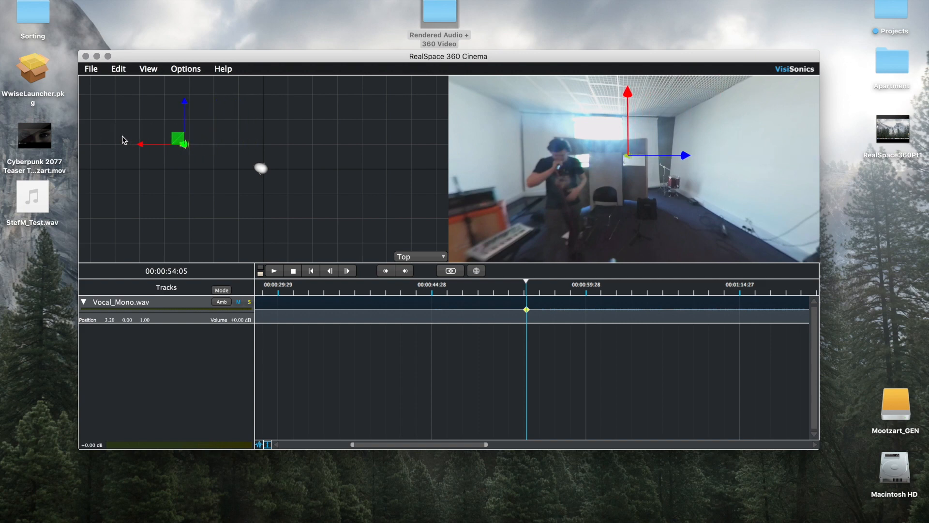
{"action": "left_click_drag", "start_coordinate": [185, 104], "coordinate": [187, 161]}
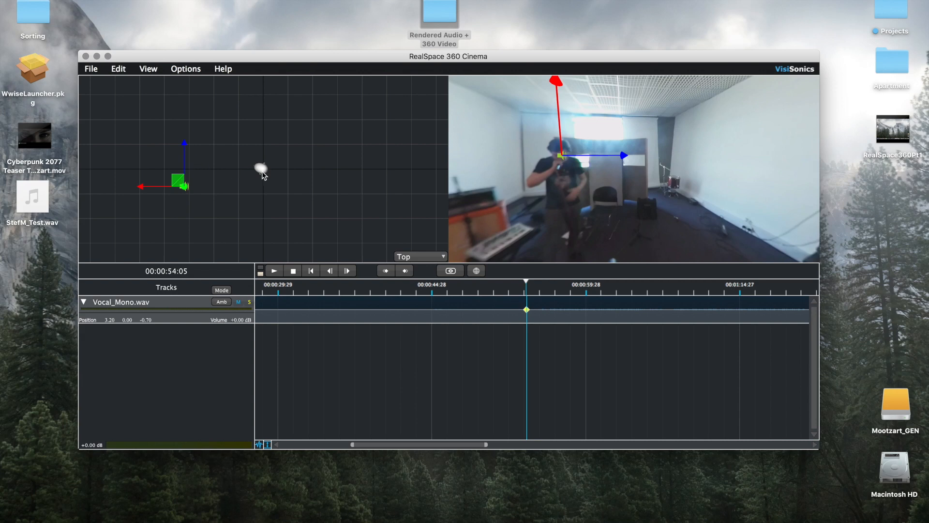
Step: Fine-tune the vocal source in the side view to position 3.20, 0.03, -0.73, and return to the top view
{"action": "left_click", "coordinate": [413, 257]}
{"action": "left_click", "coordinate": [411, 288]}
{"action": "mouse_move", "coordinate": [280, 127]}
{"action": "left_mouse_down"}
{"action": "mouse_move", "coordinate": [281, 169]}
{"action": "mouse_move", "coordinate": [283, 103]}
{"action": "mouse_move", "coordinate": [283, 127]}
{"action": "left_mouse_up"}
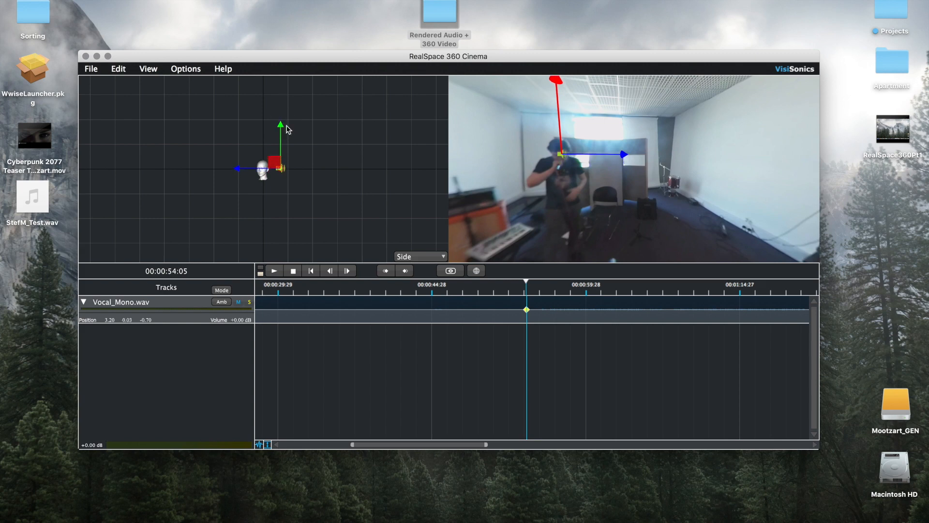
{"action": "mouse_move", "coordinate": [239, 172]}
{"action": "left_mouse_down"}
{"action": "mouse_move", "coordinate": [254, 170]}
{"action": "mouse_move", "coordinate": [215, 170]}
{"action": "mouse_move", "coordinate": [240, 173]}
{"action": "left_mouse_up"}
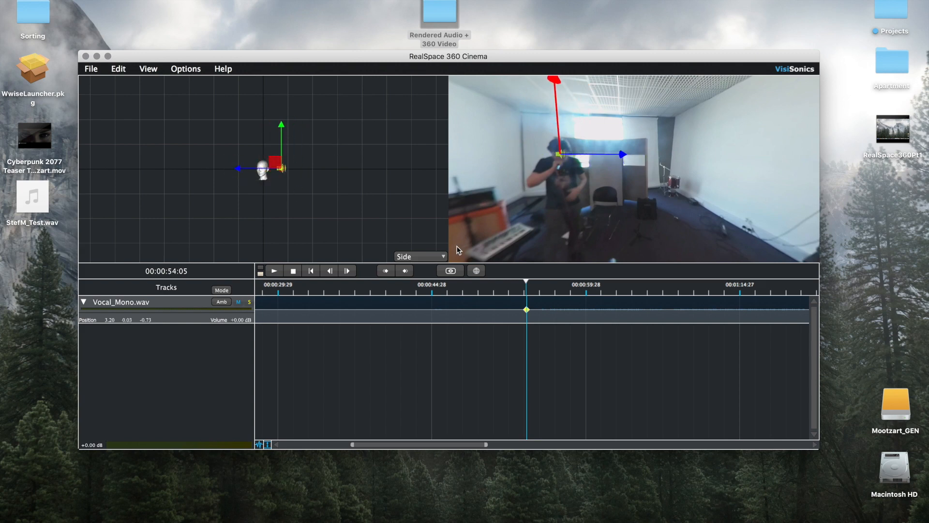
{"action": "left_click", "coordinate": [434, 257]}
{"action": "left_click", "coordinate": [429, 296]}
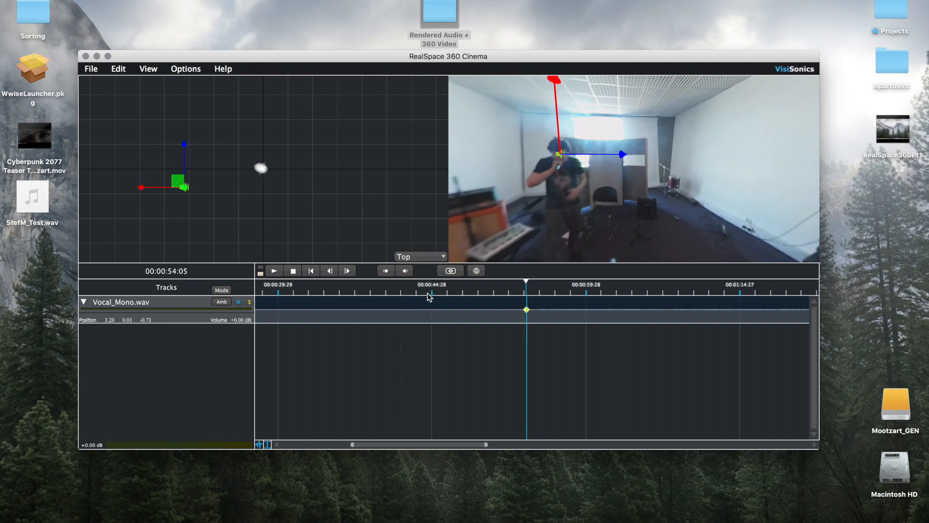
Step: Add a position keyframe at 00:00:55:09, moving the vocal source to 2.90, 0.03, -1.17 to follow the vocalist
{"action": "left_click_drag", "start_coordinate": [561, 178], "coordinate": [474, 178]}
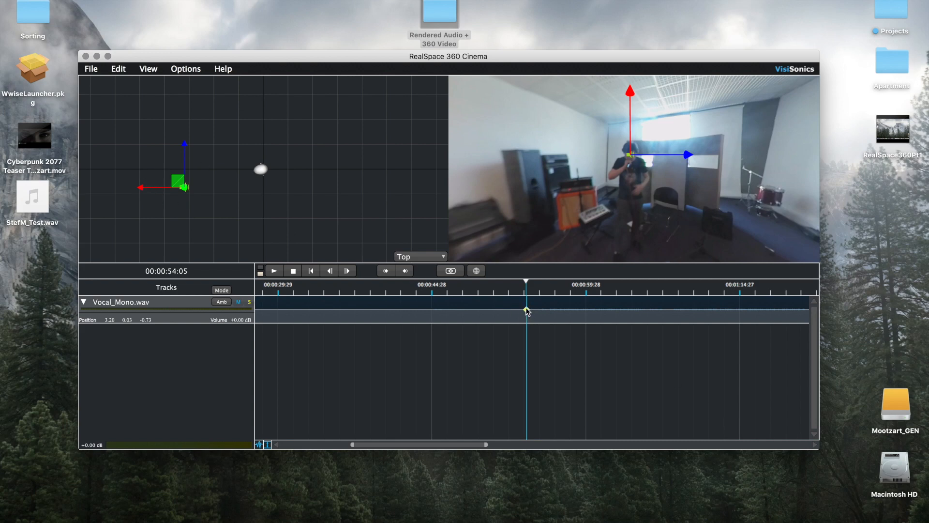
{"action": "left_click", "coordinate": [539, 290]}
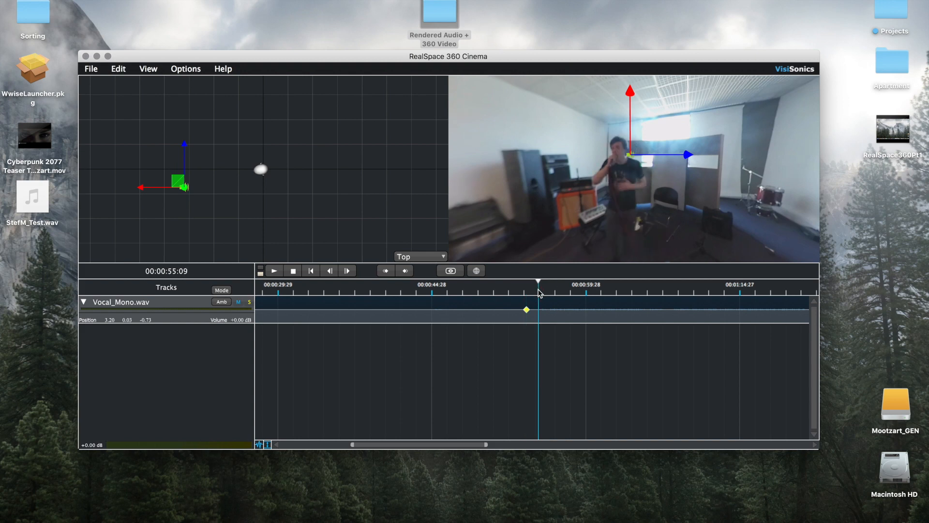
{"action": "left_click_drag", "start_coordinate": [142, 189], "coordinate": [139, 187]}
{"action": "left_click", "coordinate": [183, 146]}
{"action": "left_click_drag", "start_coordinate": [183, 145], "coordinate": [184, 162]}
{"action": "left_click_drag", "start_coordinate": [140, 200], "coordinate": [153, 203]}
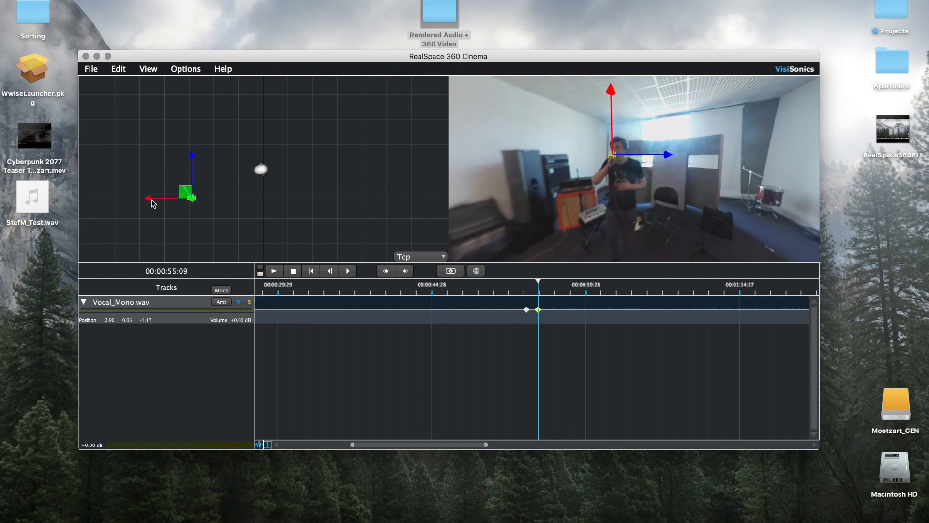
Step: Keyframe the vocal source at 00:00:56:11 to position 1.90, 0.03, -1.17 and at 00:00:56:27 to 1.77, 0.03, -1.55
{"action": "left_click_drag", "start_coordinate": [541, 293], "coordinate": [550, 297]}
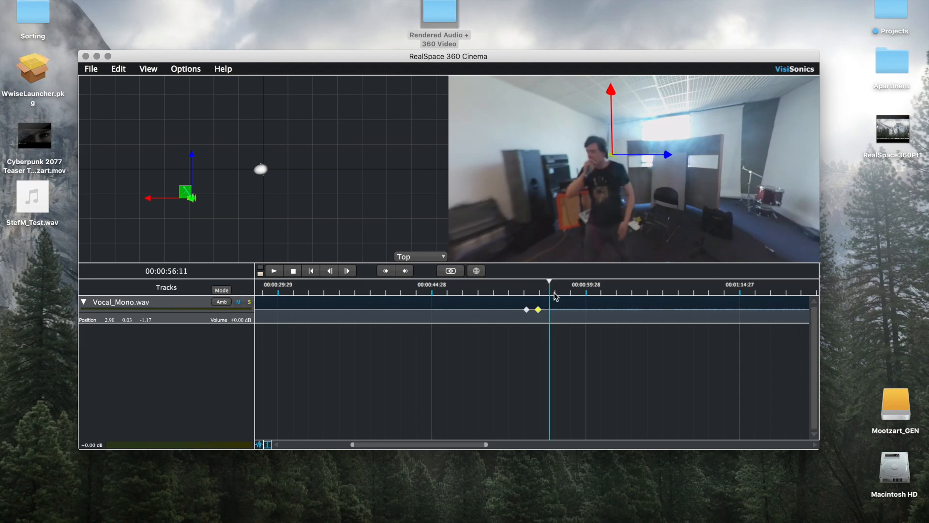
{"action": "left_click_drag", "start_coordinate": [154, 195], "coordinate": [181, 203]}
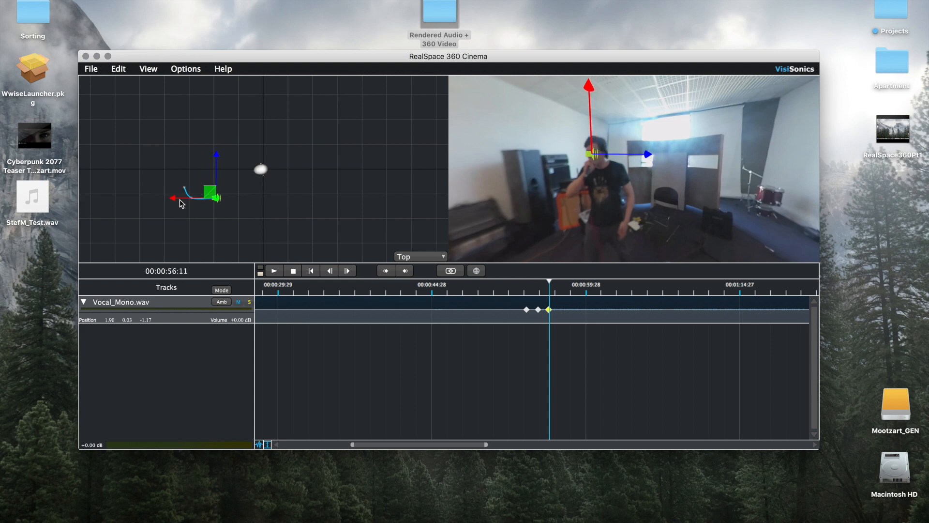
{"action": "left_click", "coordinate": [555, 293]}
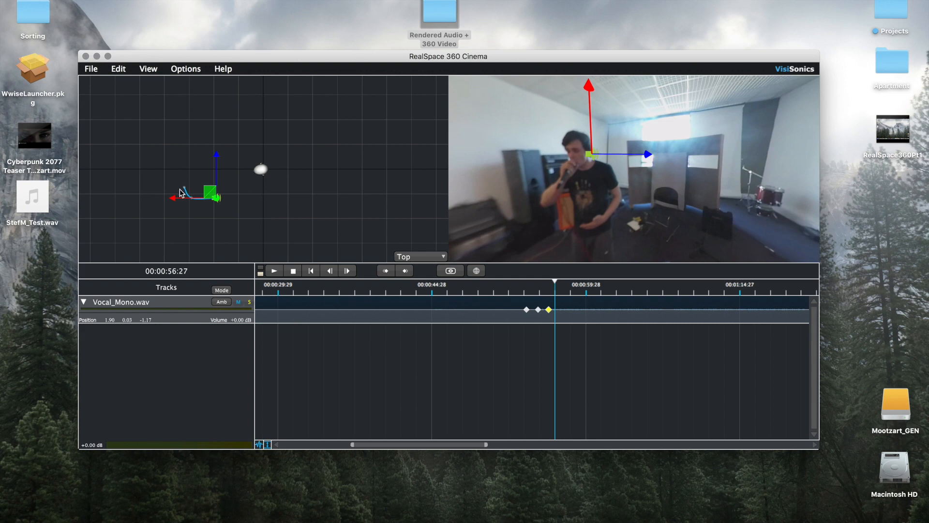
{"action": "left_click_drag", "start_coordinate": [219, 158], "coordinate": [222, 170]}
{"action": "left_click_drag", "start_coordinate": [177, 210], "coordinate": [180, 210]}
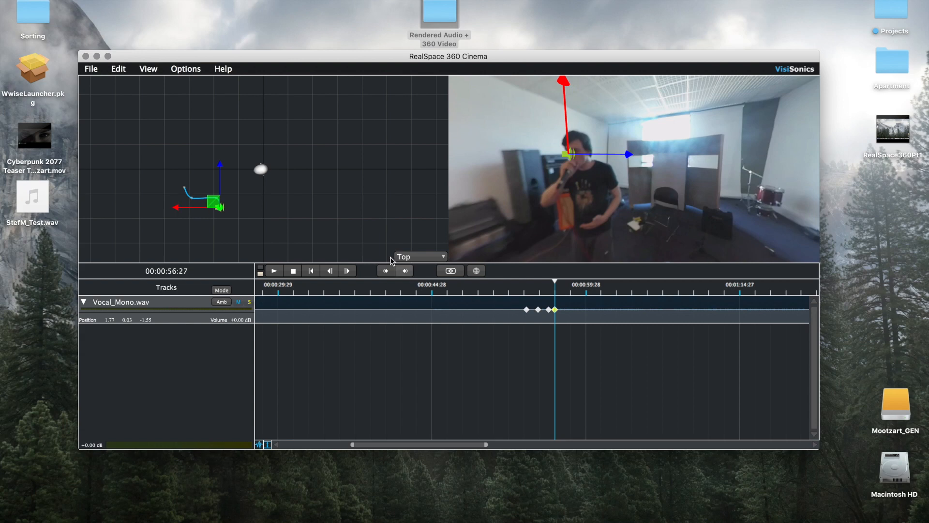
Step: Find the vocalist's next move and keyframe the vocal source at 00:00:59:15 to position 3.03, 0.03, -1.53
{"action": "left_click", "coordinate": [570, 291]}
{"action": "left_click", "coordinate": [571, 292]}
{"action": "left_click", "coordinate": [586, 292]}
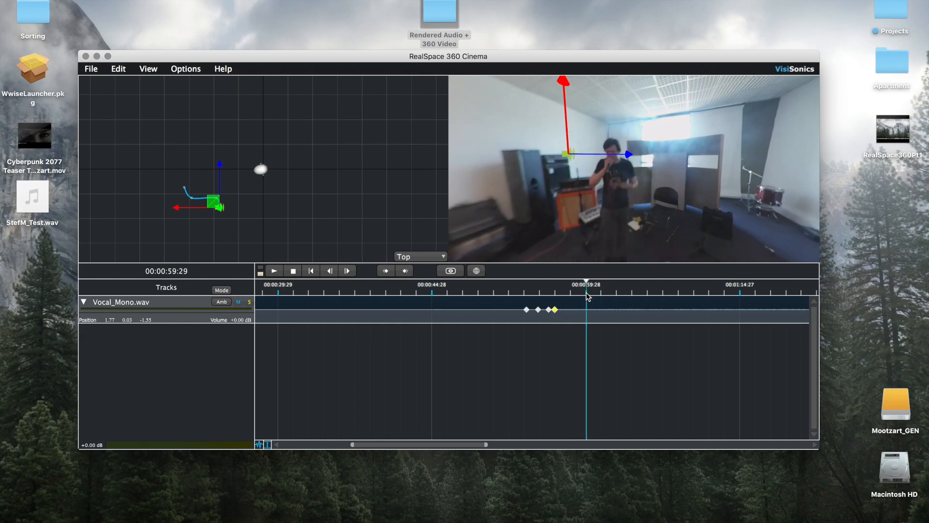
{"action": "left_click", "coordinate": [579, 293]}
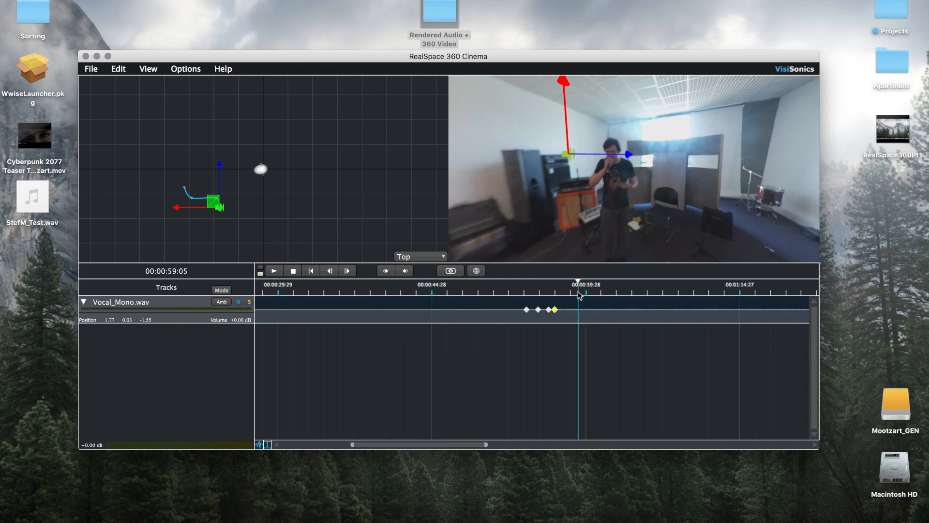
{"action": "left_click", "coordinate": [582, 293]}
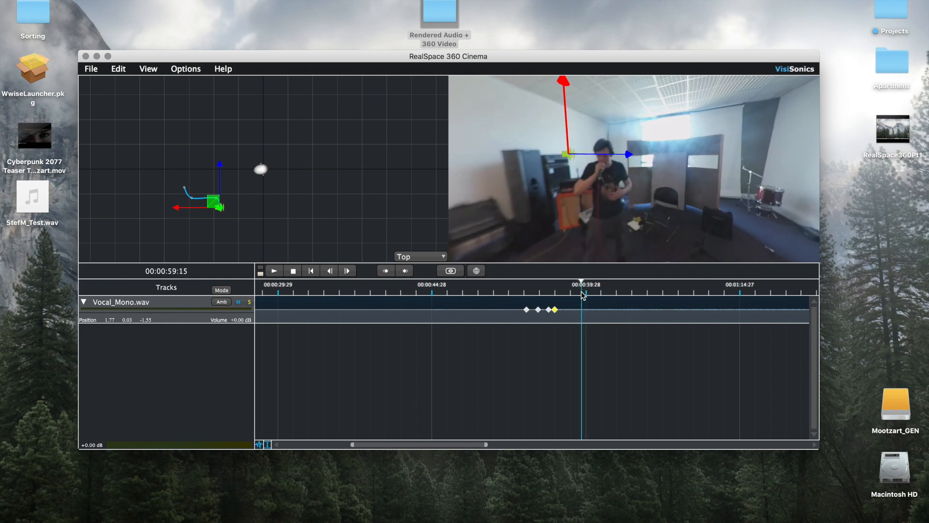
{"action": "left_click_drag", "start_coordinate": [178, 211], "coordinate": [136, 214]}
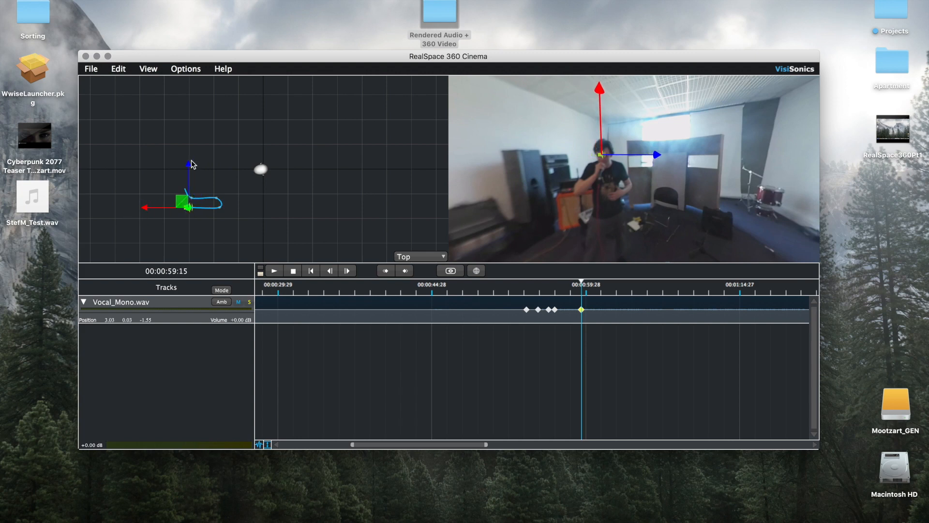
{"action": "left_click_drag", "start_coordinate": [190, 166], "coordinate": [190, 166]}
Step: Keyframe the vocal source at 00:01:01:14 to position 4.55, 0.03, -1.53 and at 00:01:04:16 to 4.37, 0.03, -1.13
{"action": "left_click", "coordinate": [601, 293]}
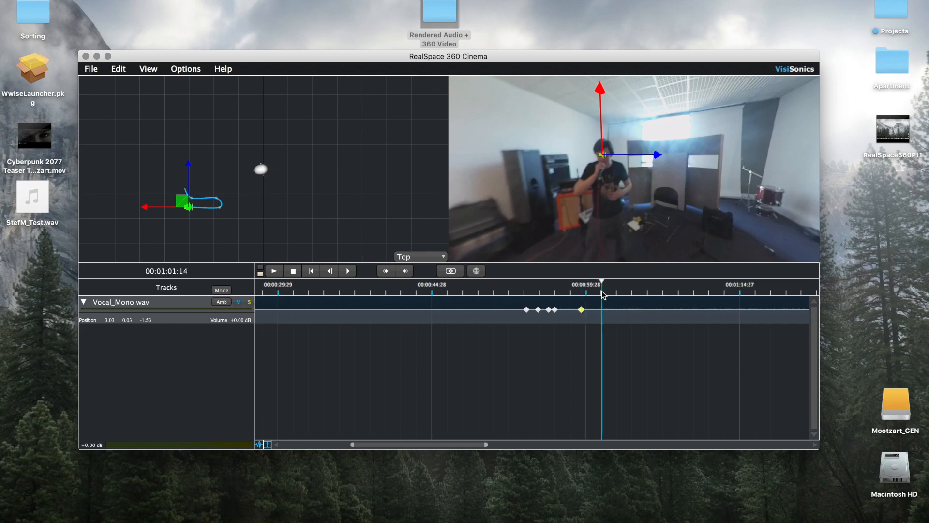
{"action": "left_click_drag", "start_coordinate": [151, 202], "coordinate": [94, 207]}
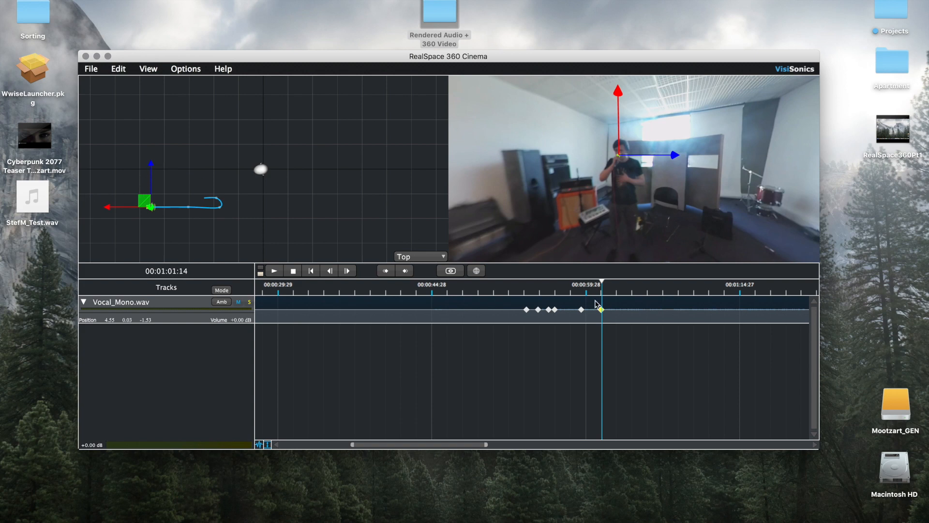
{"action": "left_click", "coordinate": [616, 293]}
{"action": "left_click", "coordinate": [634, 294]}
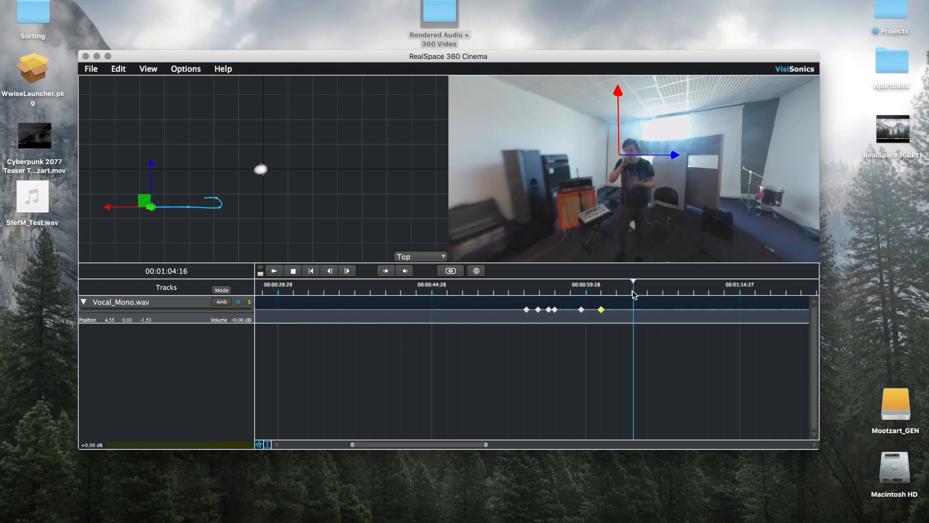
{"action": "left_click_drag", "start_coordinate": [147, 167], "coordinate": [150, 151]}
{"action": "left_click_drag", "start_coordinate": [115, 195], "coordinate": [120, 196]}
Step: Keyframe the vocal source at 00:01:08:24 to position 4.37, 0.03, -1.50 and at 00:01:10:16 to 4.37, 0.03, -1.03
{"action": "left_click", "coordinate": [649, 294]}
{"action": "left_click", "coordinate": [663, 295]}
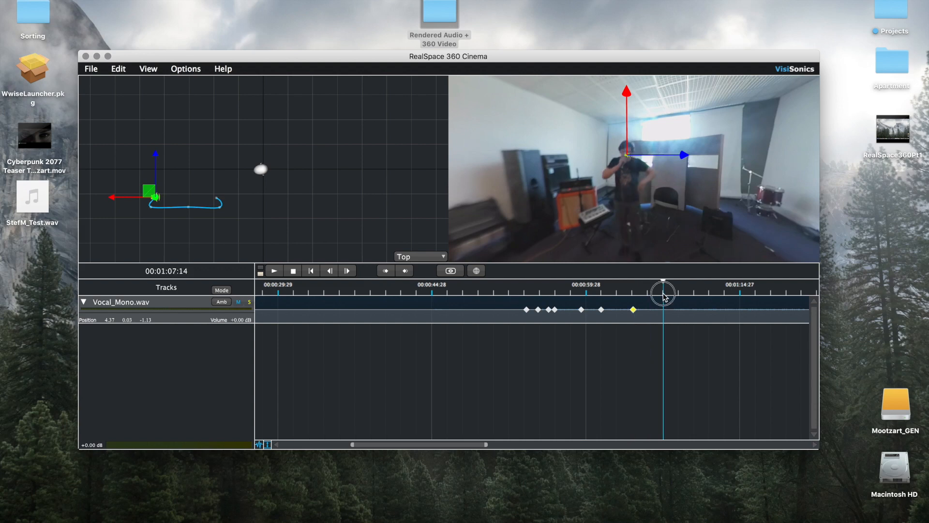
{"action": "left_click", "coordinate": [677, 294]}
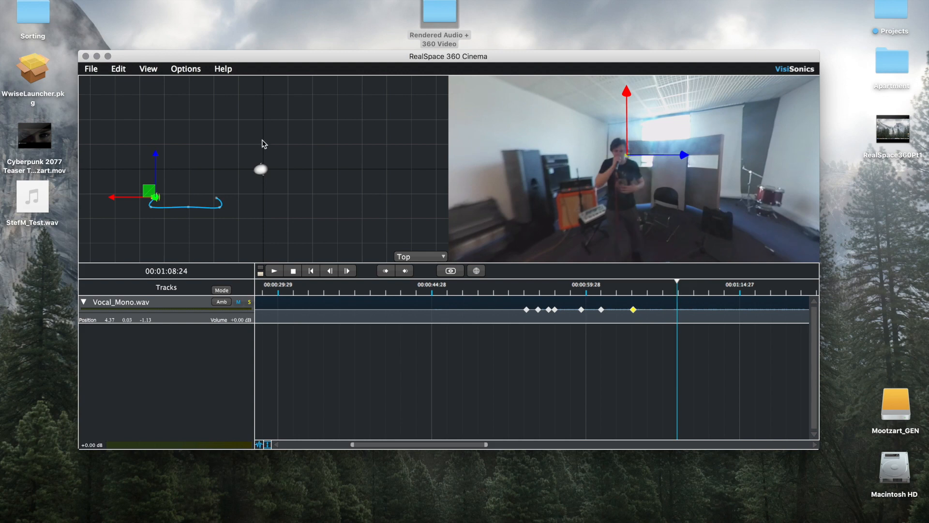
{"action": "left_click_drag", "start_coordinate": [155, 160], "coordinate": [156, 168]}
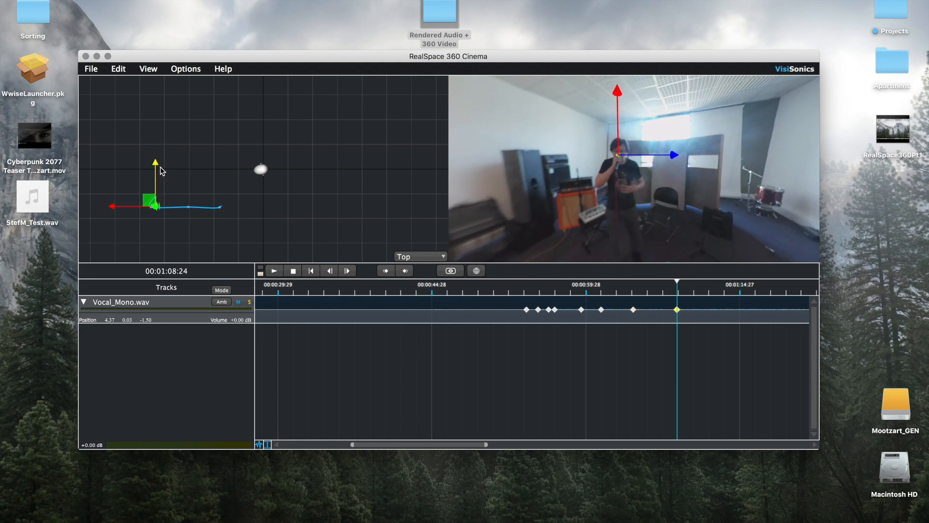
{"action": "left_click", "coordinate": [695, 294]}
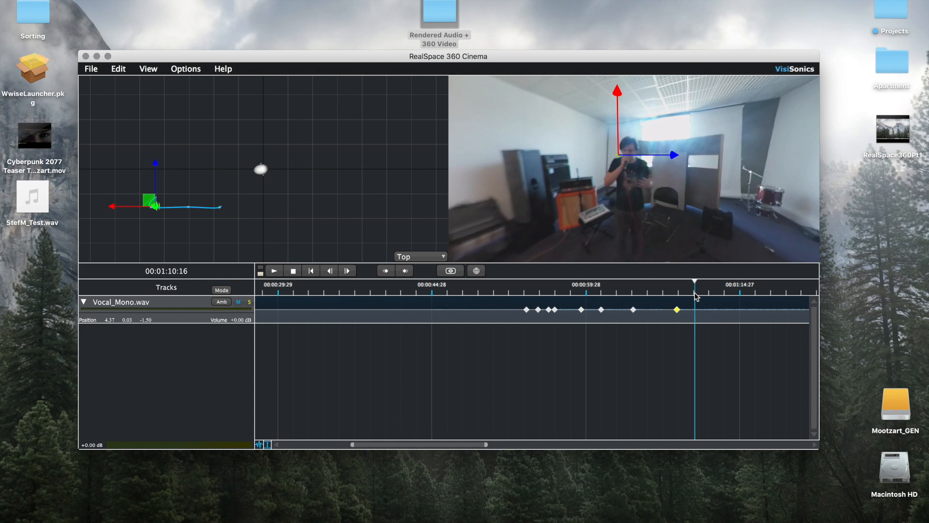
{"action": "left_click_drag", "start_coordinate": [155, 162], "coordinate": [155, 147]}
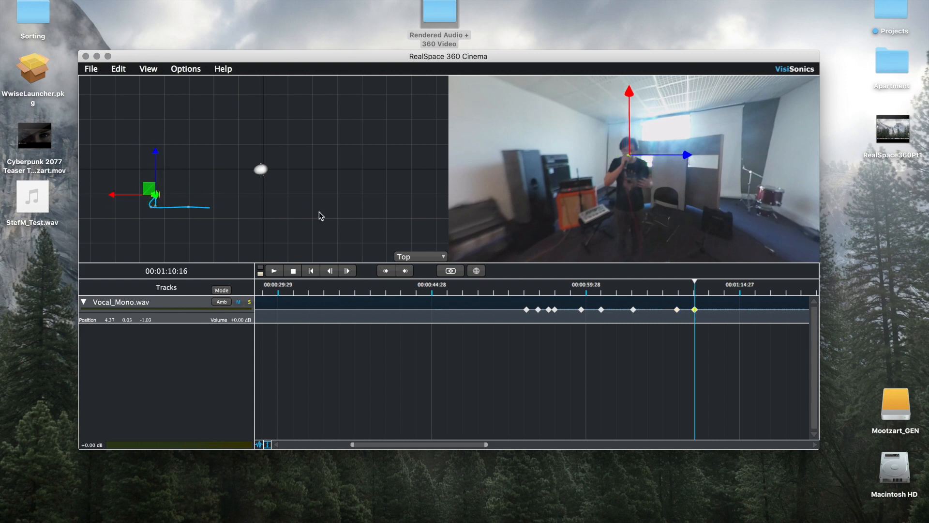
Step: Scrub ahead to the vocalist's next move and keyframe the vocal source at 00:01:18:03 to position 4.37, 0.03, -2.02
{"action": "left_click", "coordinate": [725, 294]}
{"action": "left_click", "coordinate": [741, 294]}
{"action": "left_click", "coordinate": [756, 294]}
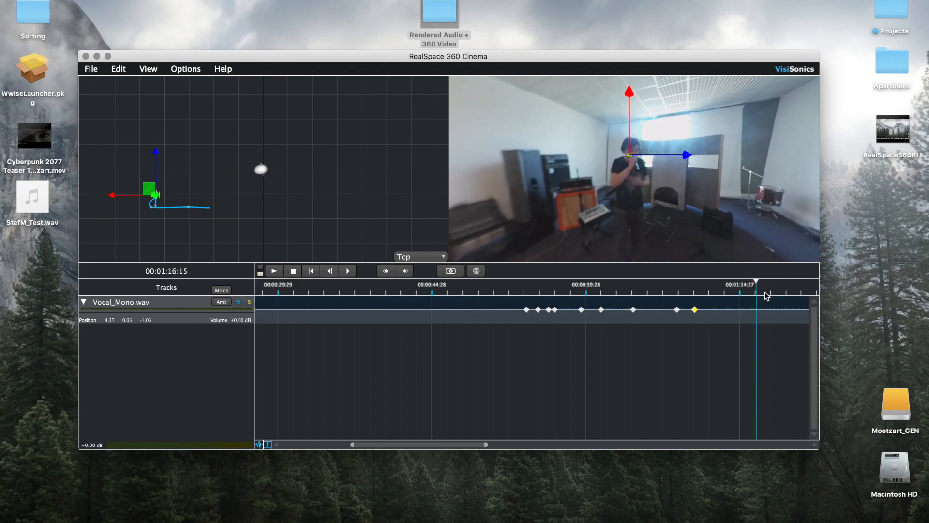
{"action": "left_click", "coordinate": [773, 295]}
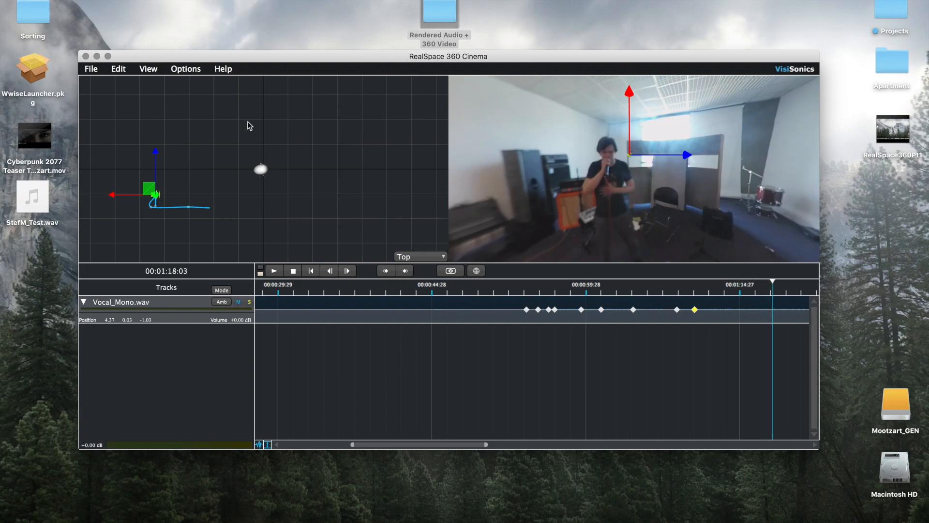
{"action": "left_click_drag", "start_coordinate": [156, 154], "coordinate": [160, 187]}
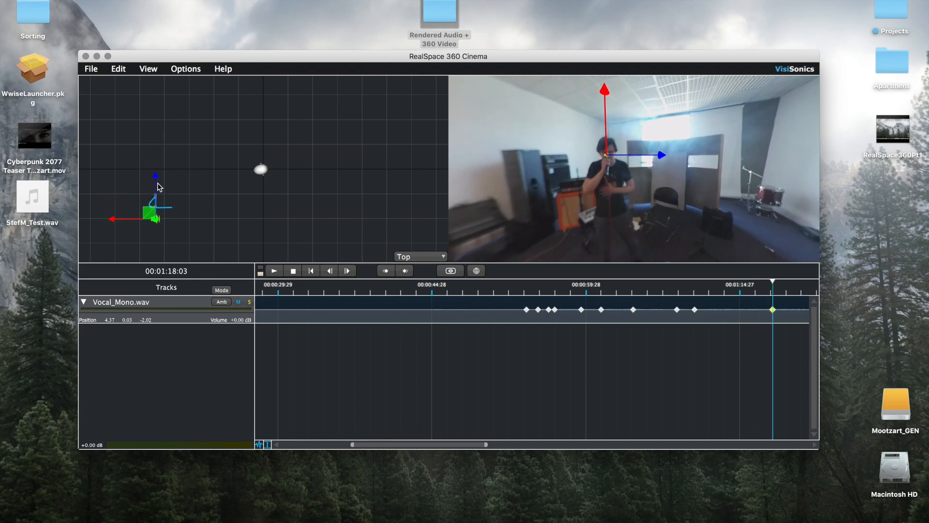
Step: Keyframe the vocal source at 00:01:19:14 to position 4.37, 0.03, -1.17 to match the vocalist
{"action": "scroll", "coordinate": [698, 304], "scroll_direction": "right", "scroll_amount": 10}
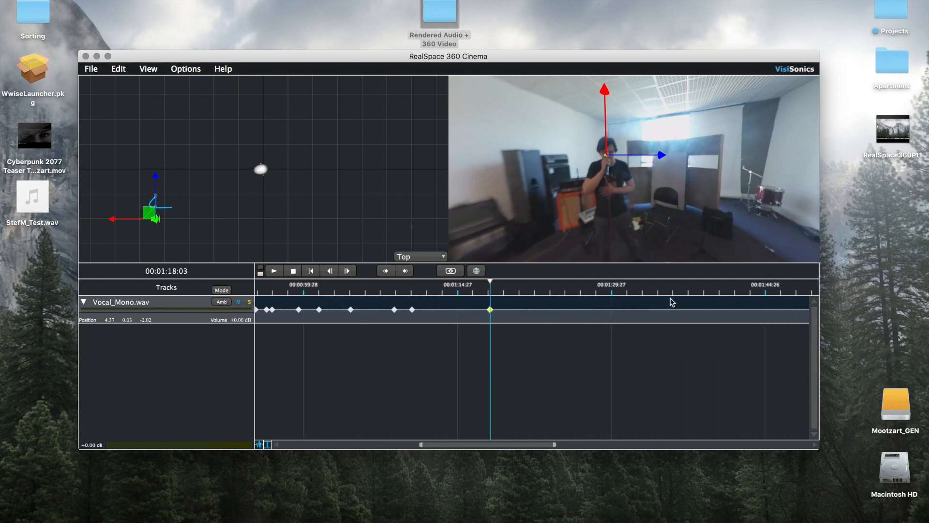
{"action": "left_click", "coordinate": [505, 294]}
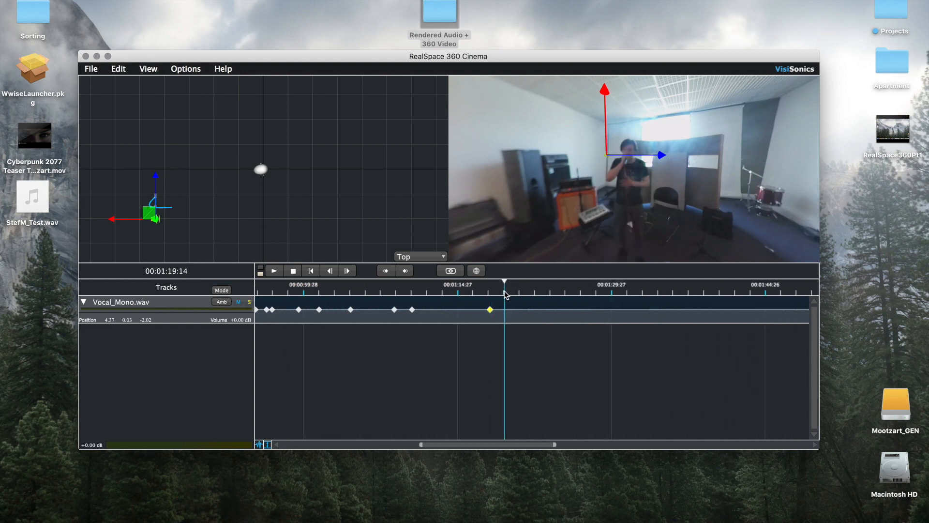
{"action": "left_click_drag", "start_coordinate": [155, 173], "coordinate": [156, 150]}
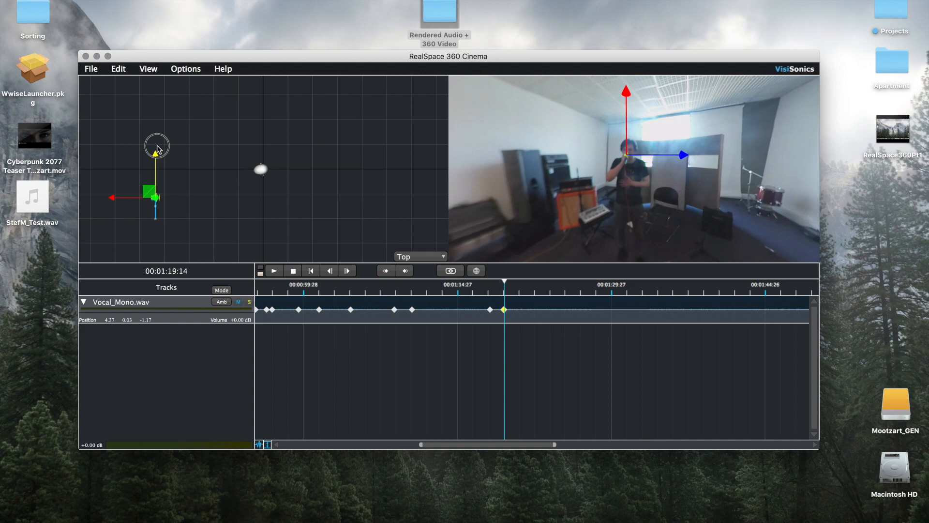
{"action": "scroll", "coordinate": [359, 373], "scroll_direction": "left", "scroll_amount": 10}
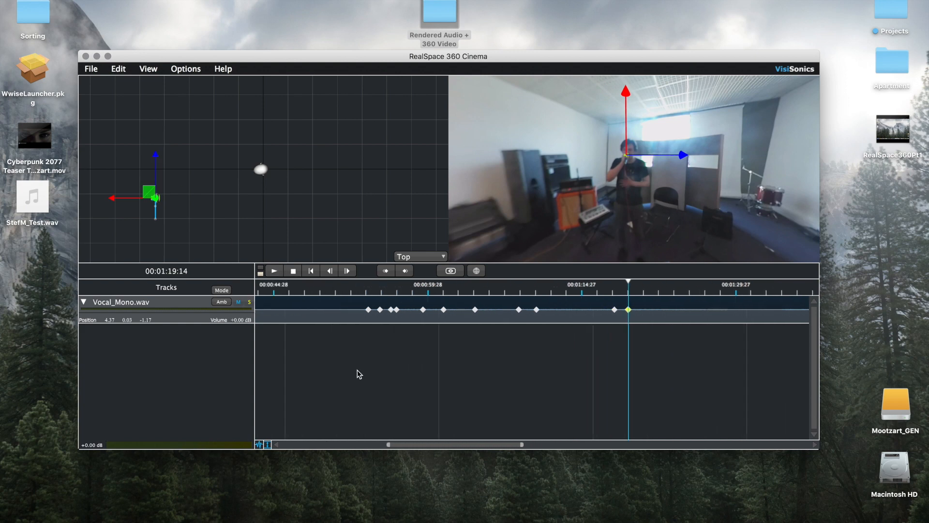
{"action": "scroll", "coordinate": [580, 330], "scroll_direction": "right", "scroll_amount": 5}
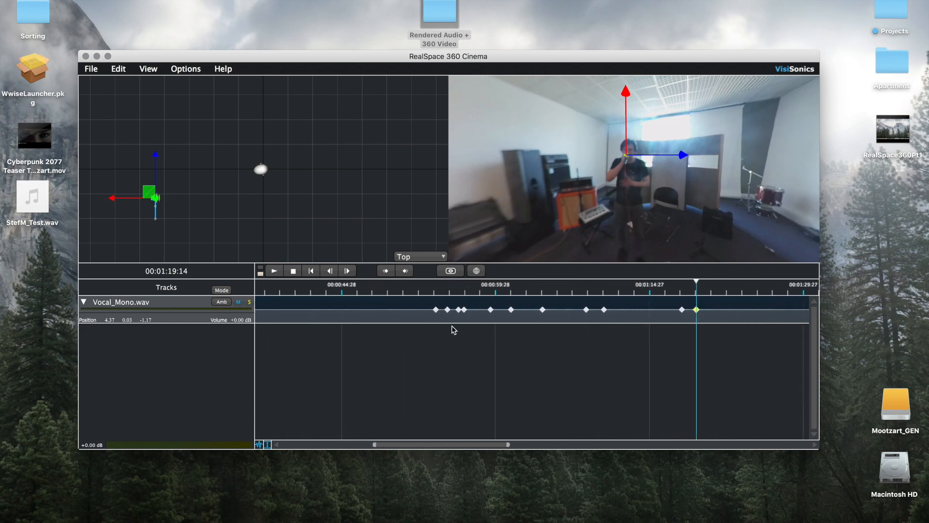
Step: Play the scene from 00:00:52:15 twice with the 360 view turned different ways to check how the vocal follows the vocalist
{"action": "left_click", "coordinate": [420, 292]}
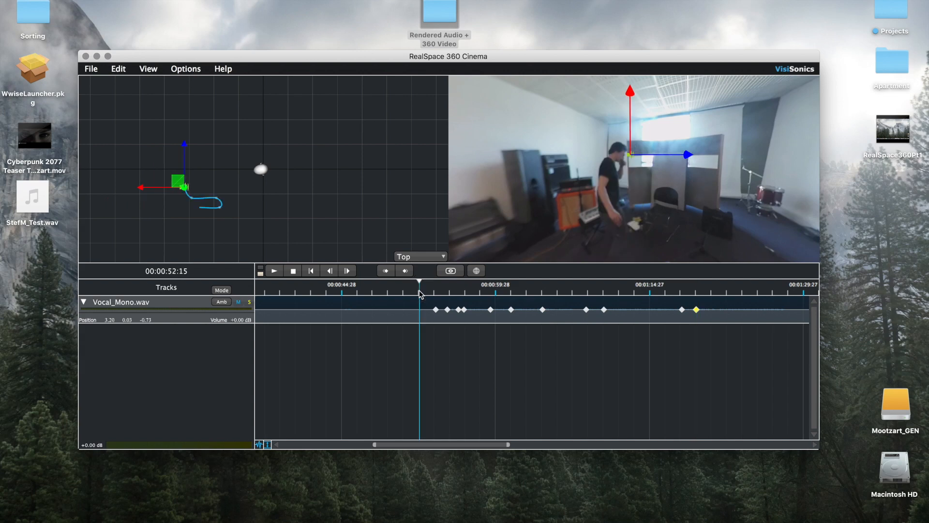
{"action": "left_click", "coordinate": [274, 271]}
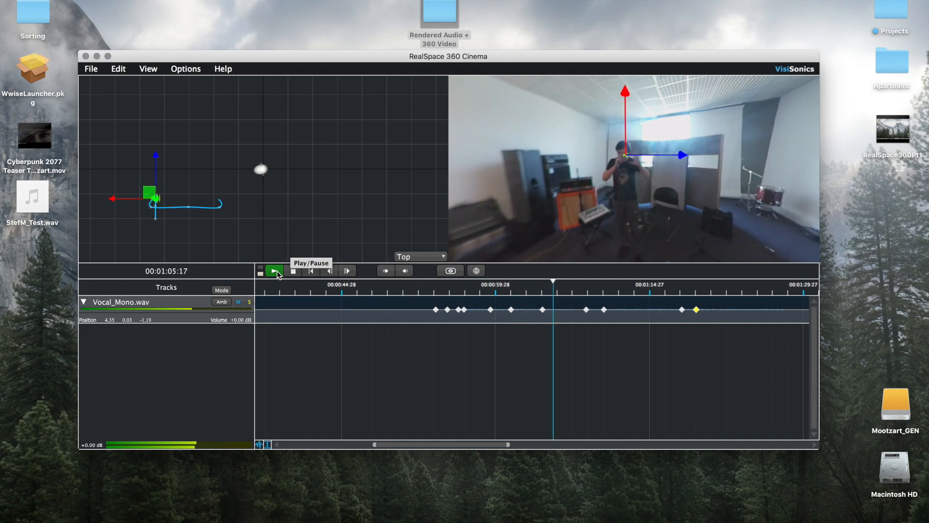
{"action": "mouse_move", "coordinate": [545, 203]}
{"action": "left_mouse_down"}
{"action": "mouse_move", "coordinate": [452, 190]}
{"action": "mouse_move", "coordinate": [596, 204]}
{"action": "mouse_move", "coordinate": [400, 199]}
{"action": "mouse_move", "coordinate": [638, 217]}
{"action": "mouse_move", "coordinate": [639, 228]}
{"action": "left_mouse_up"}
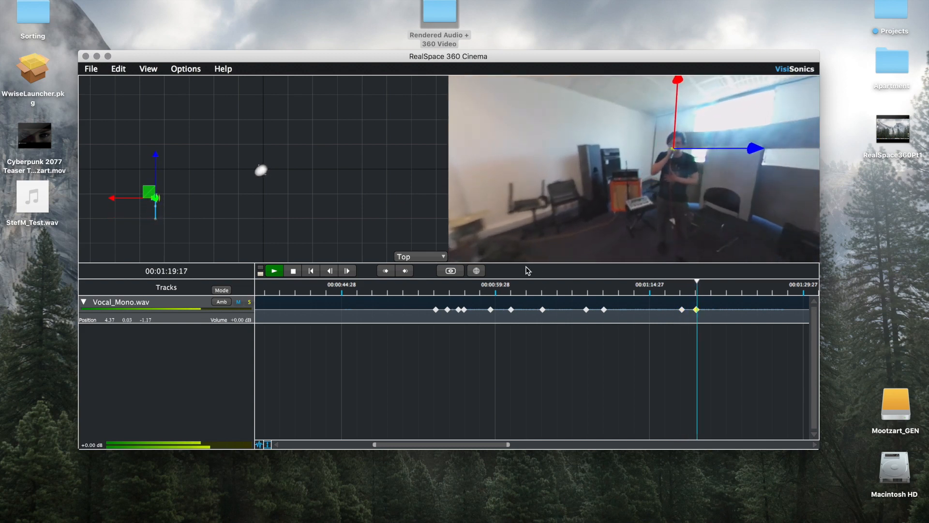
{"action": "left_click", "coordinate": [294, 270]}
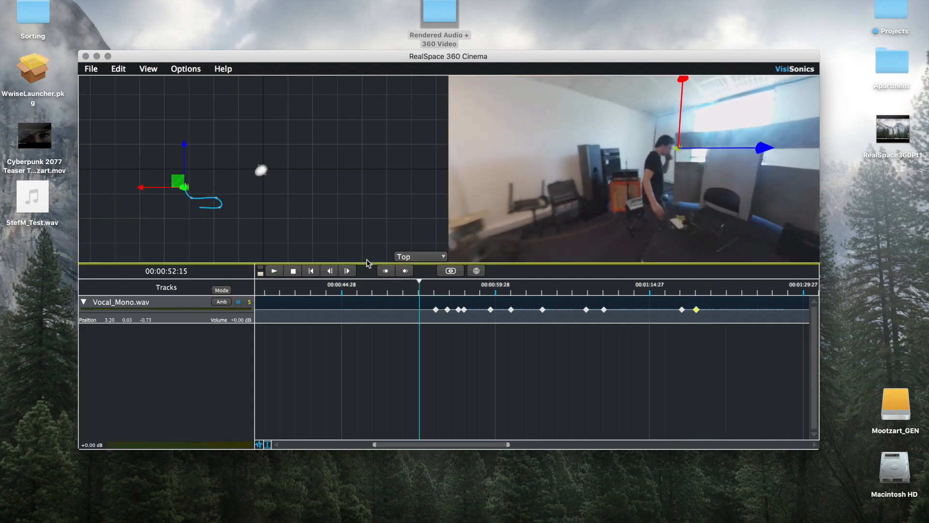
{"action": "left_click_drag", "start_coordinate": [658, 217], "coordinate": [490, 209]}
{"action": "left_click", "coordinate": [274, 271]}
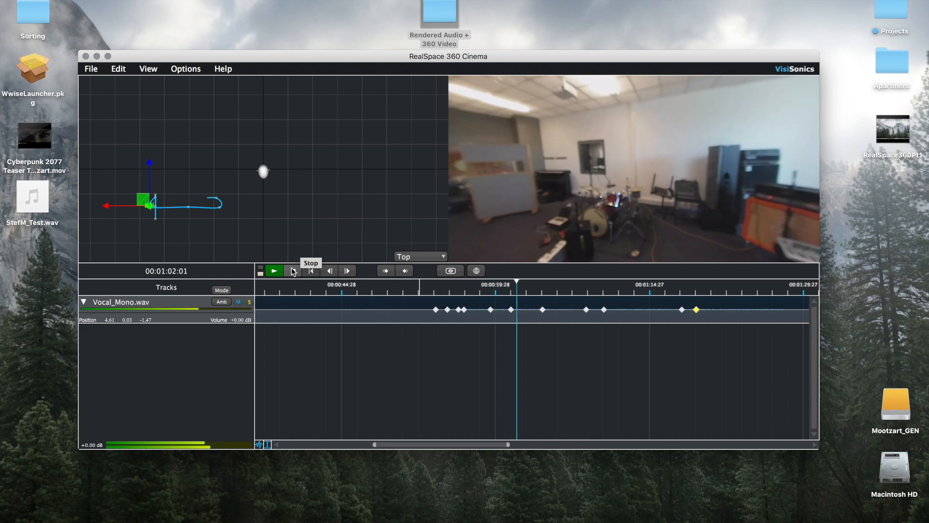
{"action": "left_click", "coordinate": [293, 270]}
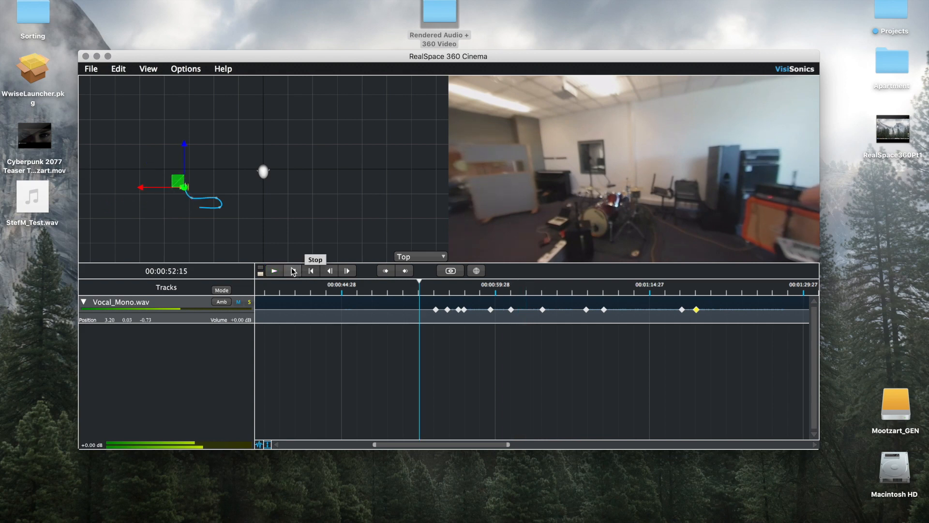
Step: Keyframe the vocal track's volume to 4 dB at 00:00:56:26, where the vocalist is close to the camera
{"action": "left_click", "coordinate": [434, 294]}
{"action": "left_click", "coordinate": [453, 294]}
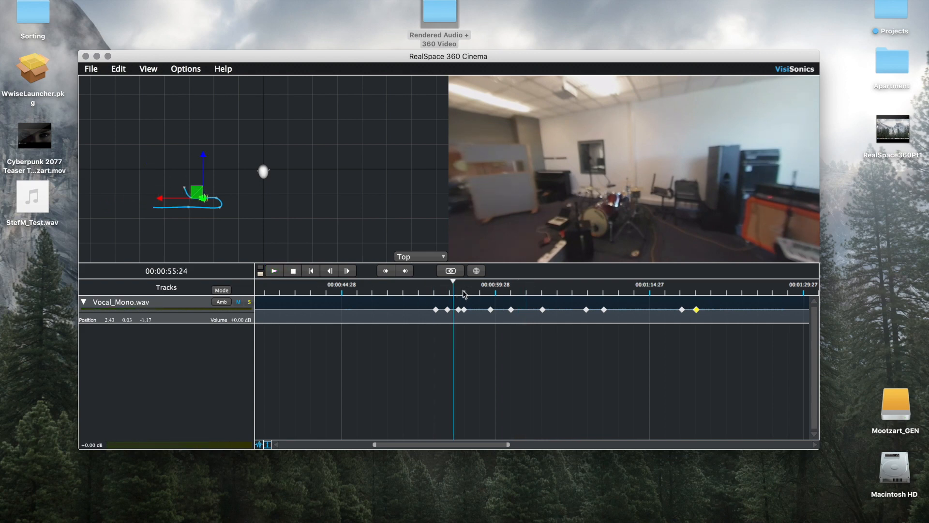
{"action": "left_click", "coordinate": [464, 294]}
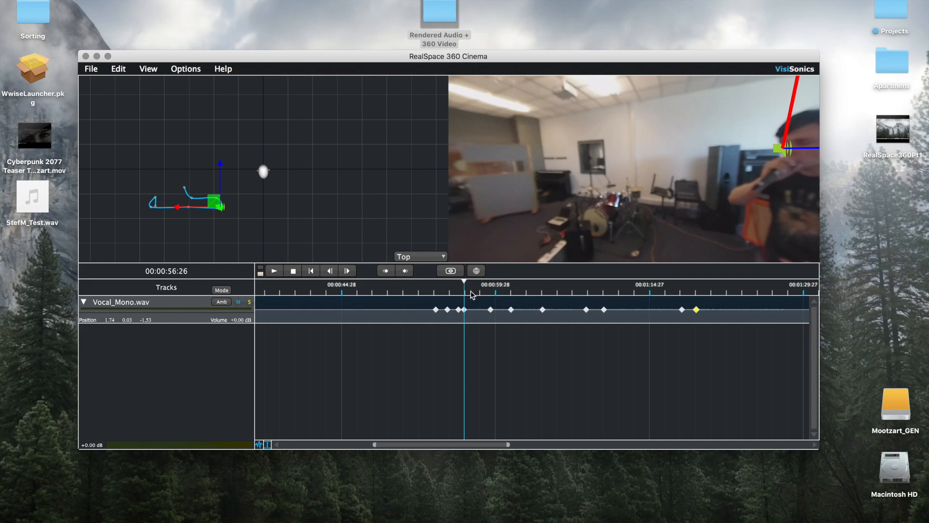
{"action": "left_click", "coordinate": [239, 319]}
{"action": "type", "text": "4"}
{"action": "key", "text": "Return"}
Step: Review the vocal up to 00:01:01:12, add a volume keyframe at 00:00:58:05 and shift the volume boost to just after 00:00:56:28
{"action": "left_click", "coordinate": [450, 295]}
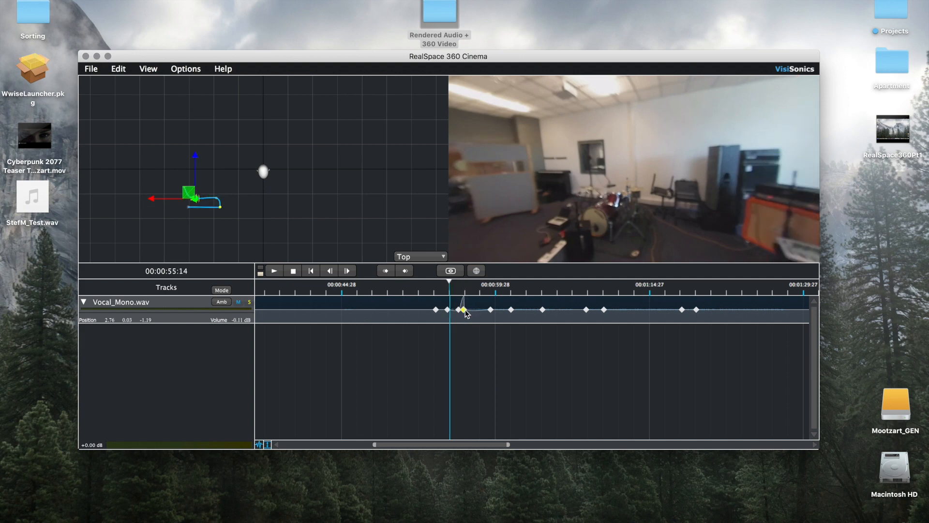
{"action": "left_click", "coordinate": [479, 299]}
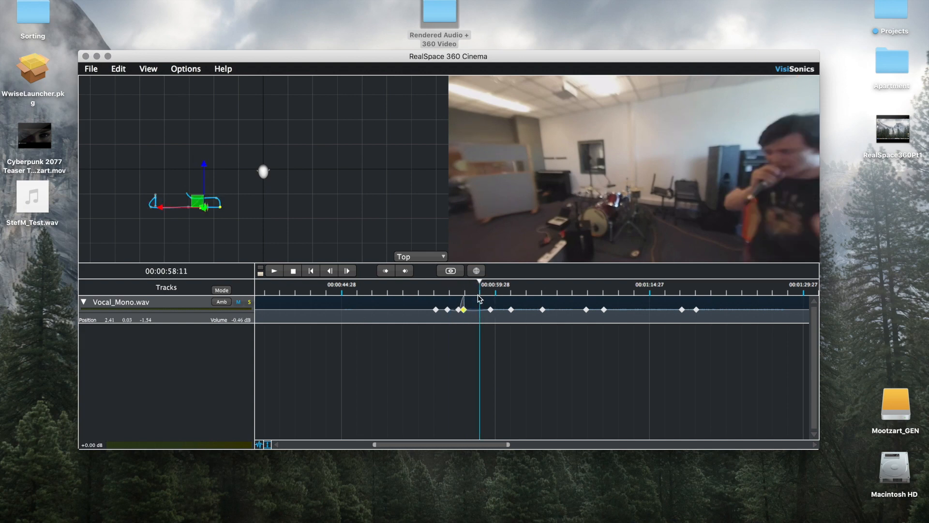
{"action": "left_click", "coordinate": [489, 297]}
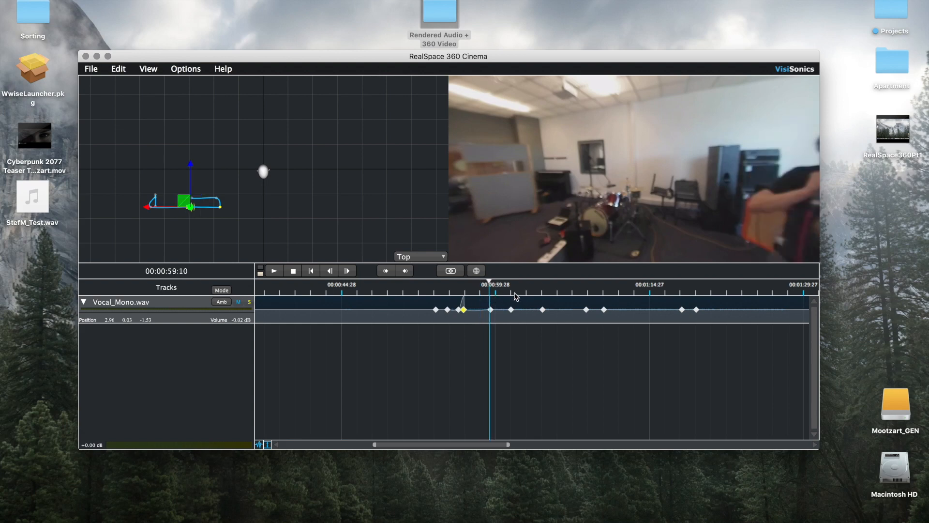
{"action": "left_click", "coordinate": [511, 296]}
{"action": "left_click_drag", "start_coordinate": [806, 234], "coordinate": [764, 235]}
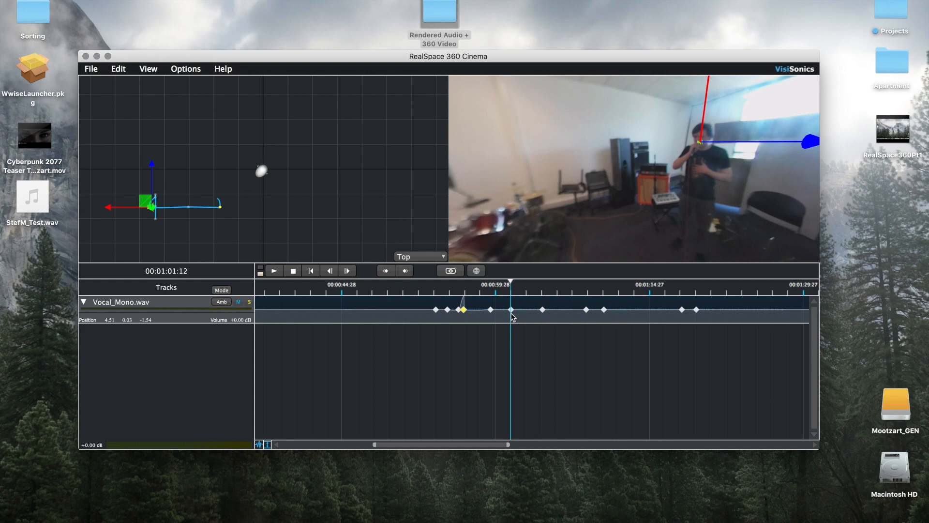
{"action": "left_click_drag", "start_coordinate": [463, 310], "coordinate": [464, 313]}
{"action": "left_click", "coordinate": [477, 307]}
{"action": "double_click", "coordinate": [239, 318]}
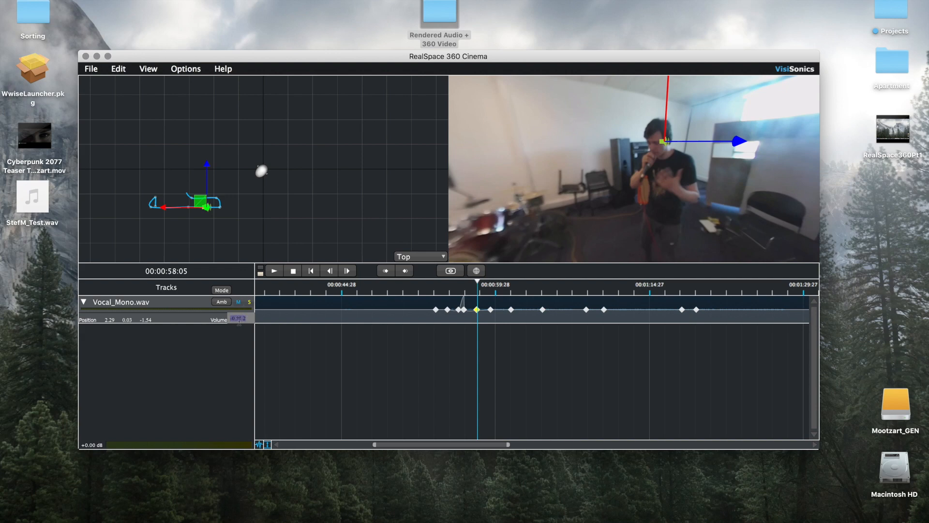
{"action": "type", "text": "2"}
{"action": "key", "text": "Return"}
{"action": "left_click_drag", "start_coordinate": [478, 313], "coordinate": [467, 313]}
Step: Check the vocalist's movement up to 00:01:00:00 and move the keyframe following the volume boost to about 00:00:59:10
{"action": "left_click", "coordinate": [464, 291]}
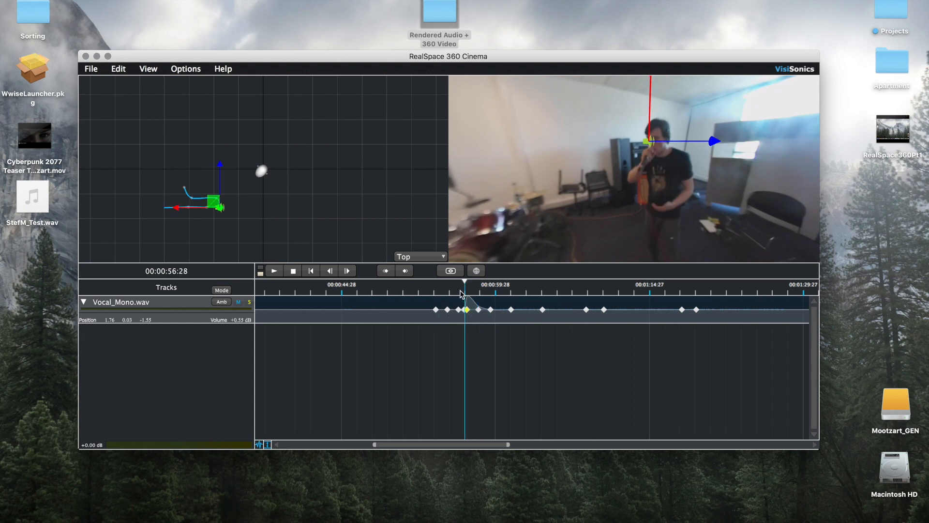
{"action": "left_click_drag", "start_coordinate": [565, 225], "coordinate": [469, 215]}
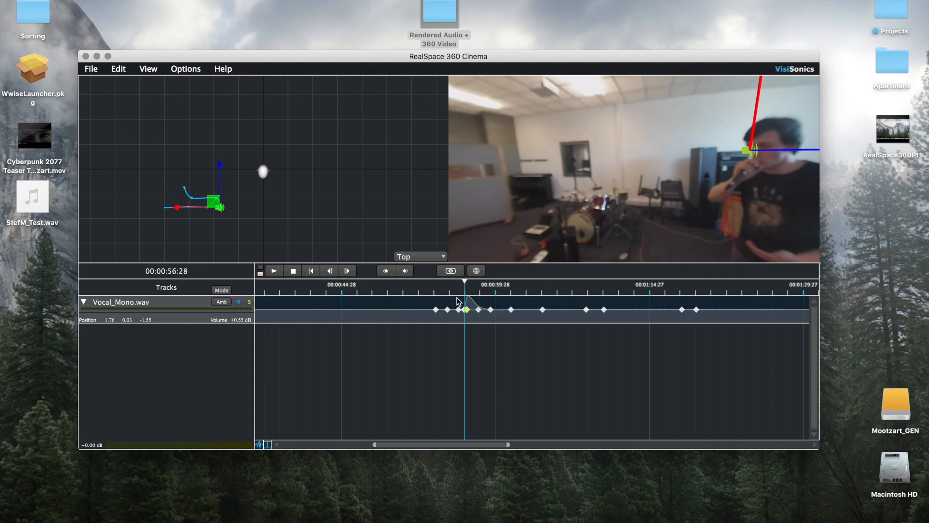
{"action": "left_click", "coordinate": [455, 294]}
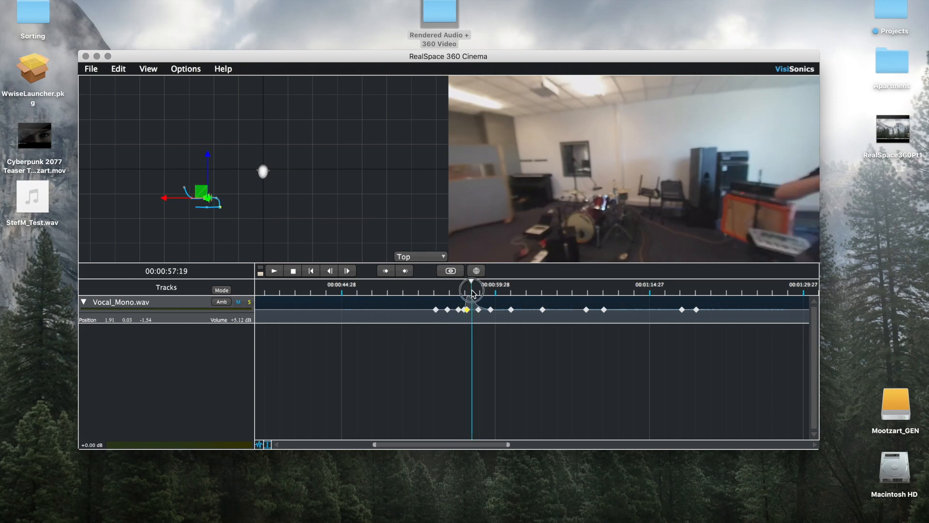
{"action": "left_click", "coordinate": [472, 293]}
{"action": "left_click", "coordinate": [496, 293]}
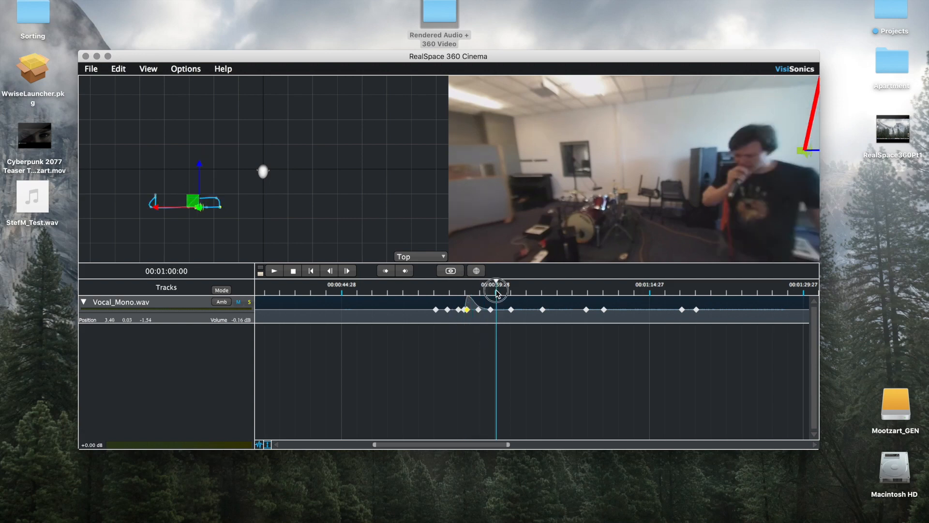
{"action": "left_click_drag", "start_coordinate": [677, 227], "coordinate": [699, 265]}
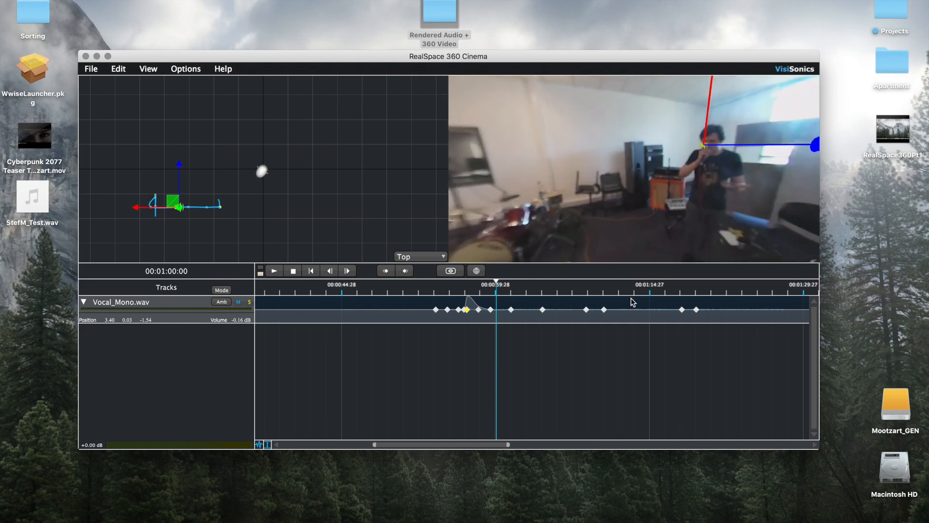
{"action": "left_click_drag", "start_coordinate": [478, 310], "coordinate": [490, 312]}
Step: Set the vocal volume to -4.00 dB at the vocalist's far position and place this volume keyframe at about 00:01:01:04
{"action": "left_click_drag", "start_coordinate": [497, 292], "coordinate": [513, 295]}
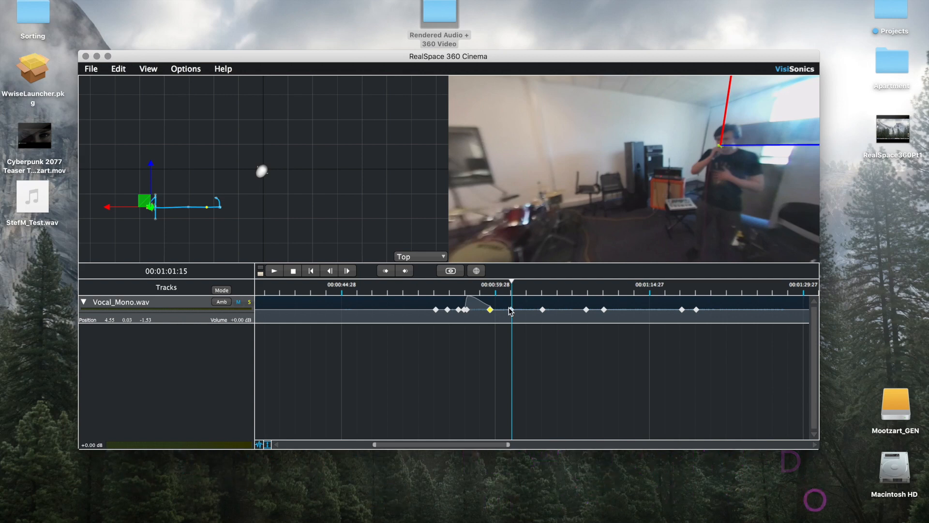
{"action": "left_click", "coordinate": [238, 319]}
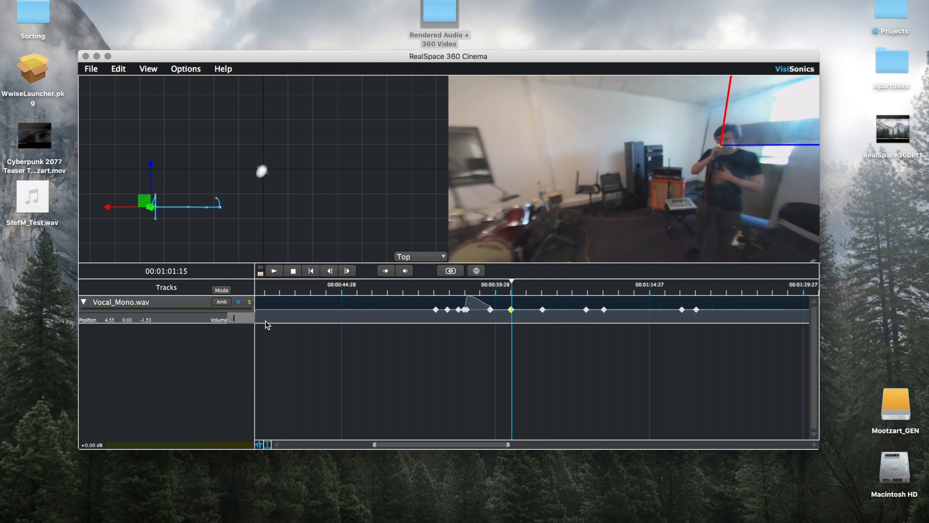
{"action": "key", "text": "Return"}
{"action": "mouse_move", "coordinate": [512, 314]}
{"action": "left_mouse_down"}
{"action": "mouse_move", "coordinate": [501, 317]}
{"action": "mouse_move", "coordinate": [510, 317]}
{"action": "left_mouse_up"}
{"action": "left_click", "coordinate": [508, 292]}
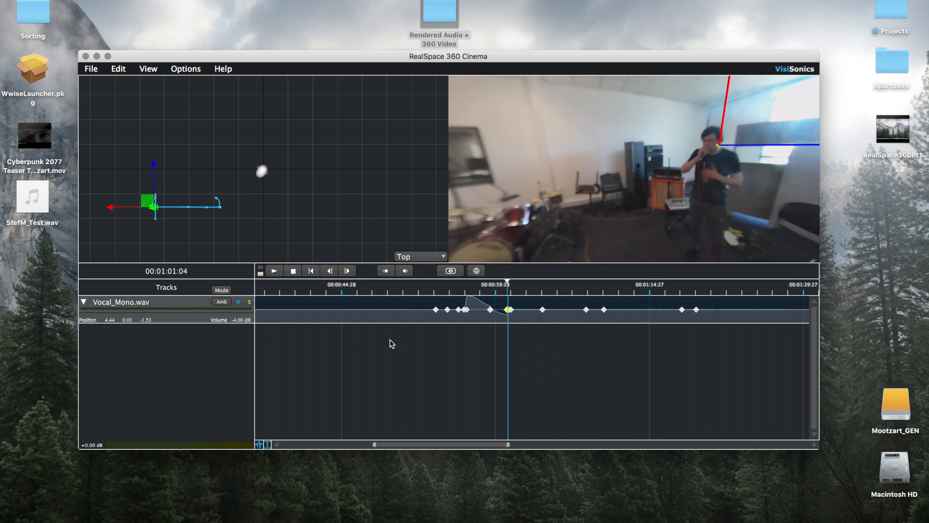
Step: Move the -4.00 dB volume keyframe to about 00:01:01:18 and check the volume curve up to 00:01:04:10
{"action": "left_click_drag", "start_coordinate": [506, 310], "coordinate": [507, 311]}
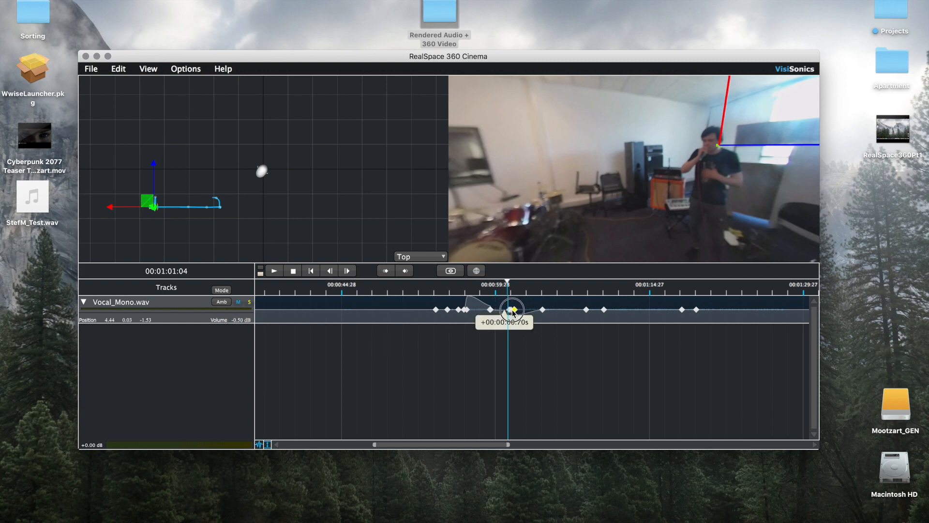
{"action": "left_click", "coordinate": [530, 292]}
{"action": "left_click_drag", "start_coordinate": [529, 295], "coordinate": [514, 295]}
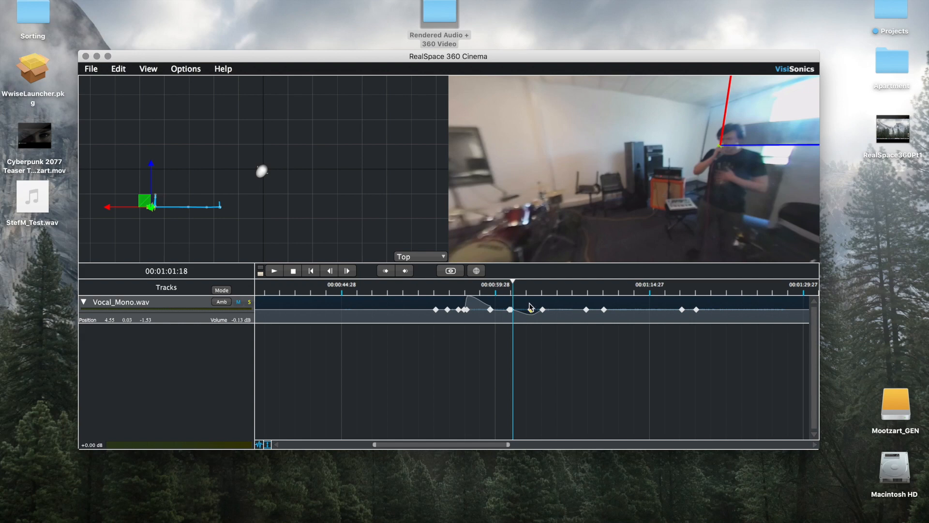
{"action": "left_click_drag", "start_coordinate": [531, 310], "coordinate": [512, 313]}
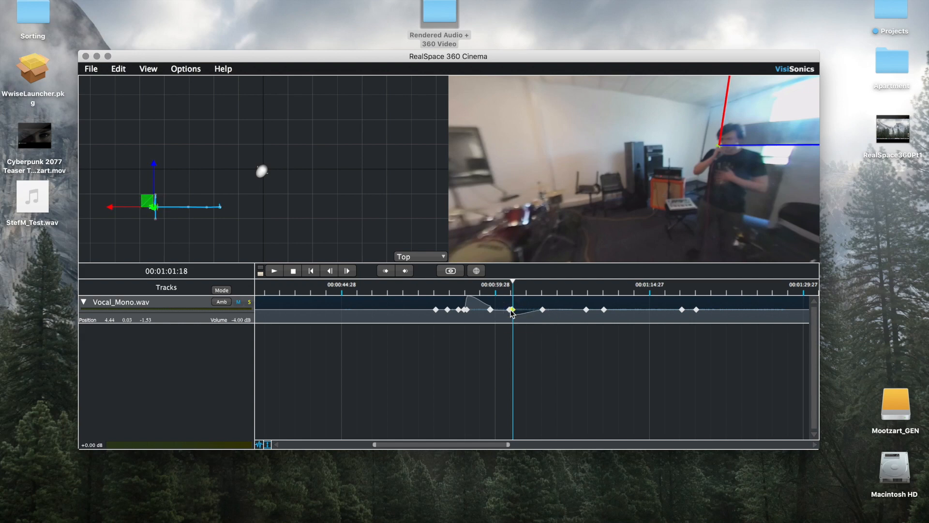
{"action": "left_click", "coordinate": [542, 292]}
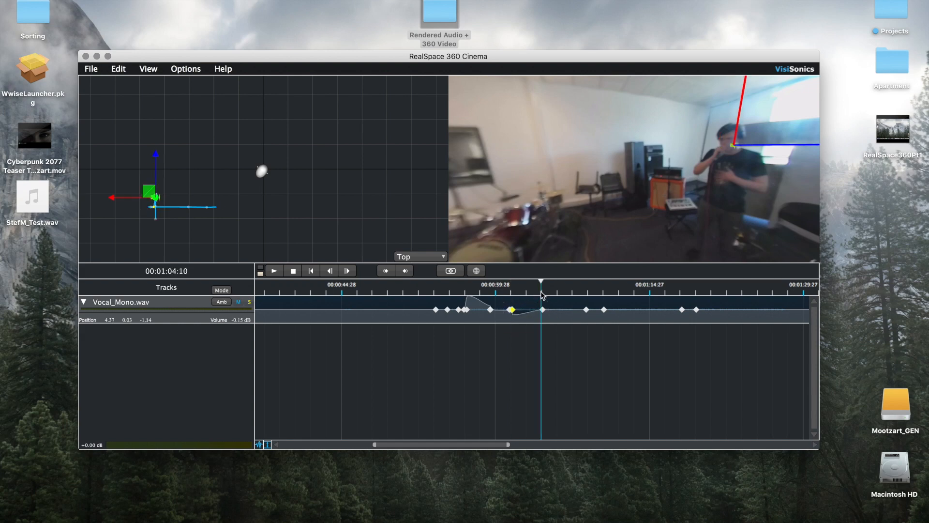
Step: Play back the volume changes from 00:00:54:02 and shift the keyframe near 00:00:59:10 slightly earlier
{"action": "left_click", "coordinate": [435, 291]}
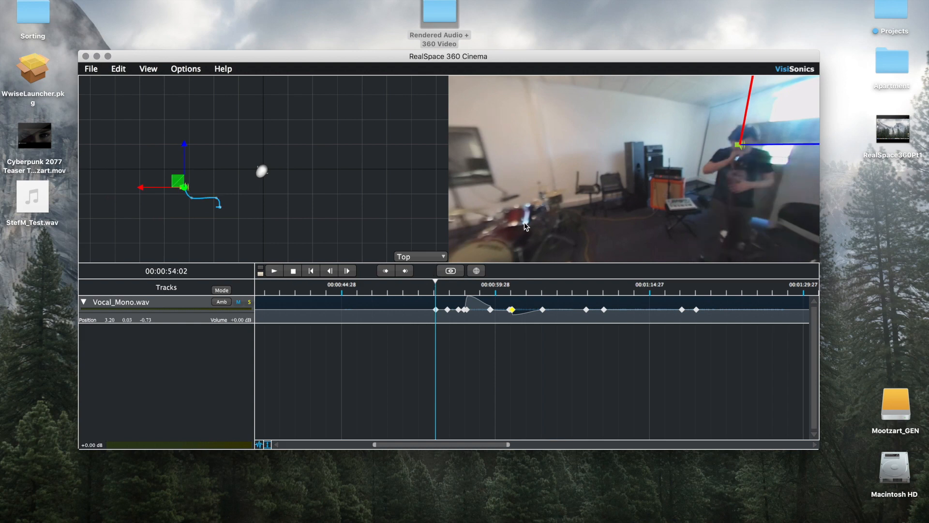
{"action": "left_click", "coordinate": [279, 270]}
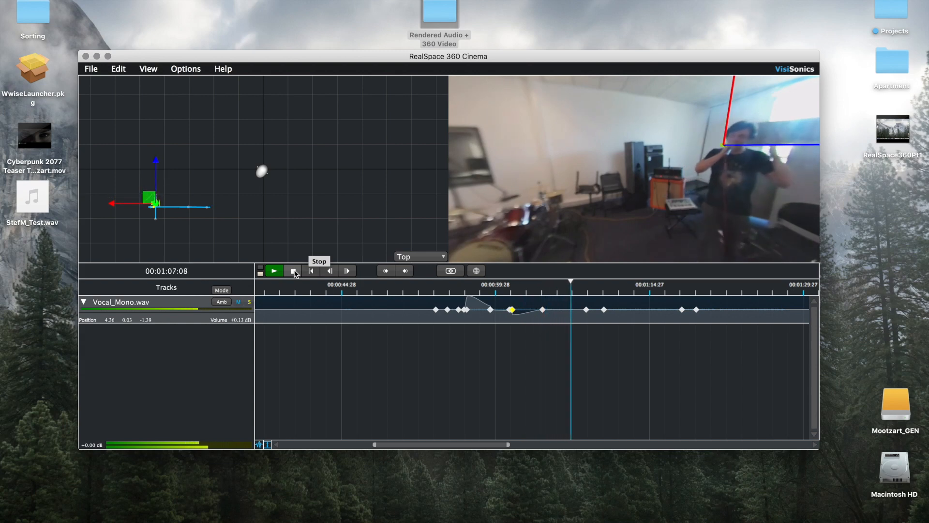
{"action": "left_click", "coordinate": [294, 271]}
{"action": "left_click_drag", "start_coordinate": [490, 310], "coordinate": [493, 313]}
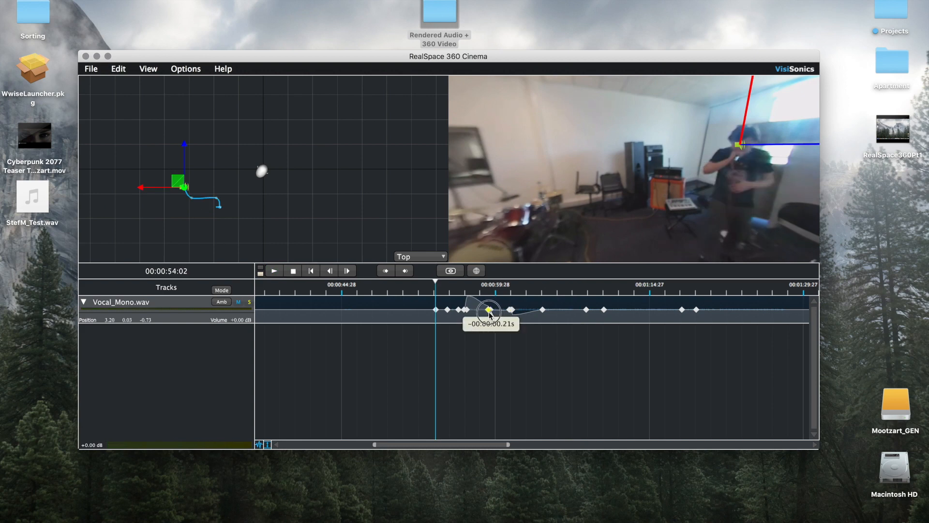
{"action": "left_click_drag", "start_coordinate": [490, 313], "coordinate": [490, 314]}
Step: Check the vocalist's approach again and move the volume boost keyframe slightly earlier, to about 00:00:56:28
{"action": "left_click", "coordinate": [458, 294]}
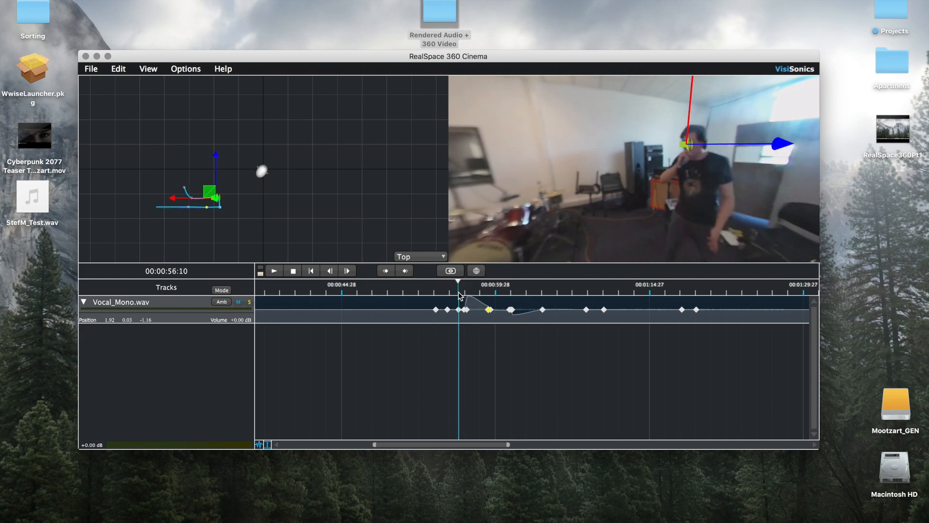
{"action": "left_click_drag", "start_coordinate": [459, 294], "coordinate": [440, 295]}
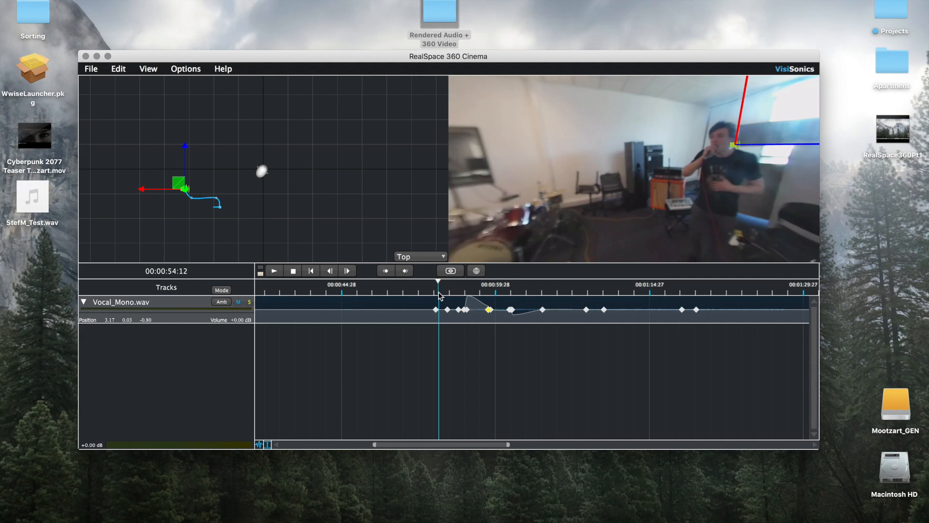
{"action": "left_click_drag", "start_coordinate": [463, 313], "coordinate": [463, 313]}
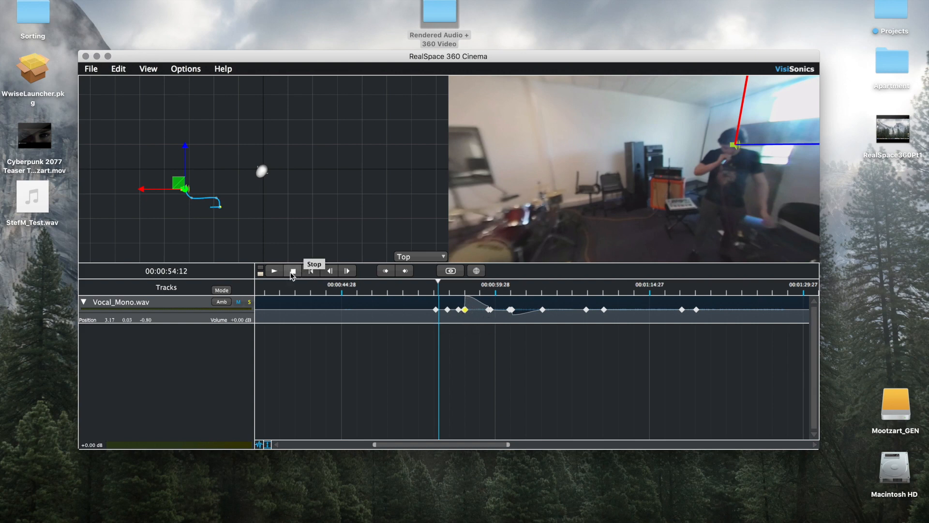
Step: Play the scene from 00:00:53:11 with the 360 view turned away from the vocalist to check the position and volume automation
{"action": "left_click", "coordinate": [428, 288]}
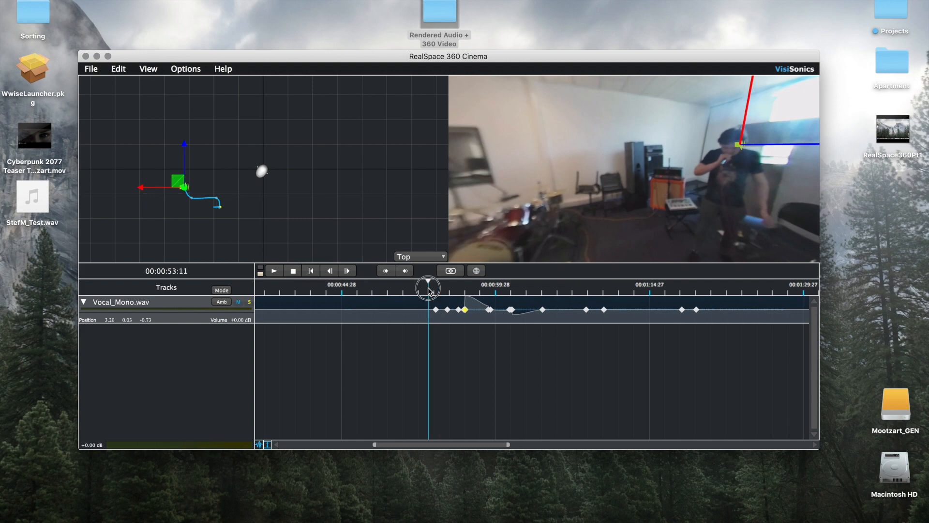
{"action": "left_click_drag", "start_coordinate": [572, 223], "coordinate": [520, 225]}
{"action": "left_click", "coordinate": [274, 271]}
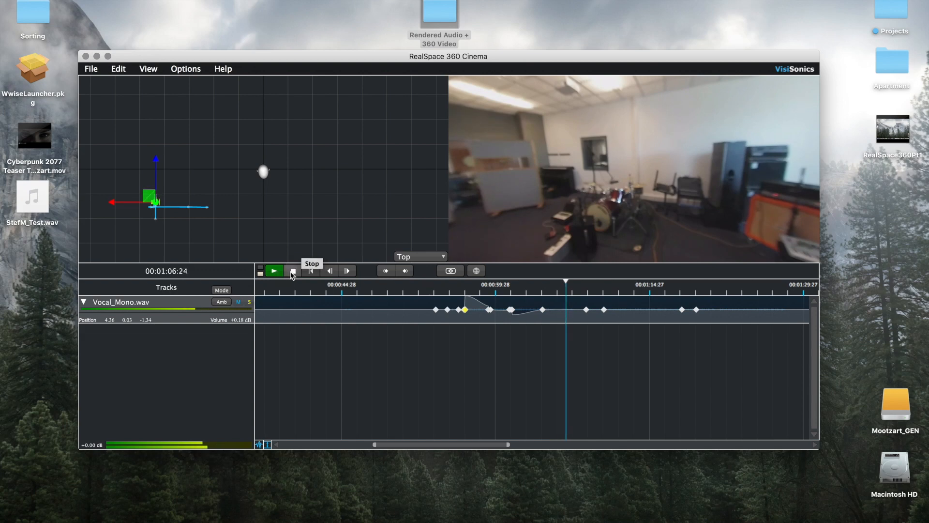
{"action": "left_click", "coordinate": [292, 271]}
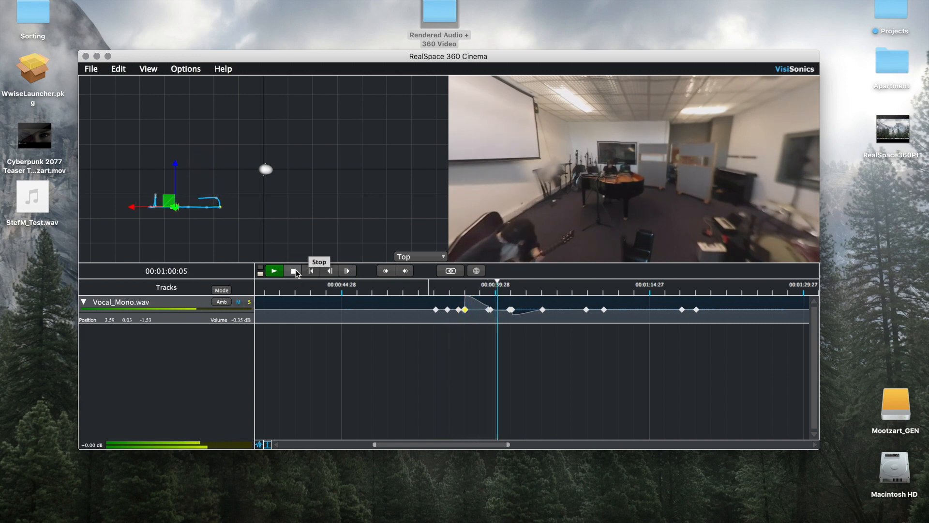
{"action": "left_click", "coordinate": [294, 271]}
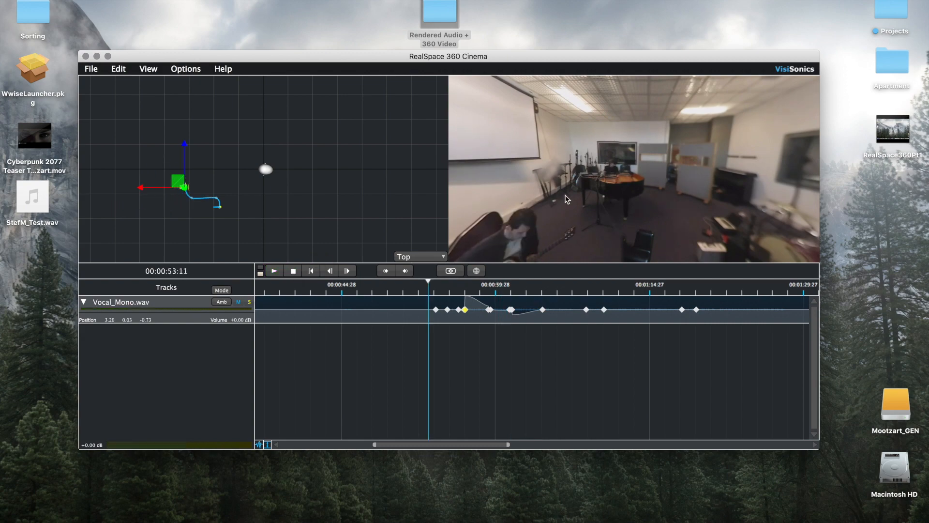
Step: Open the existing Test project from the RS360Project folder
{"action": "left_click", "coordinate": [97, 56]}
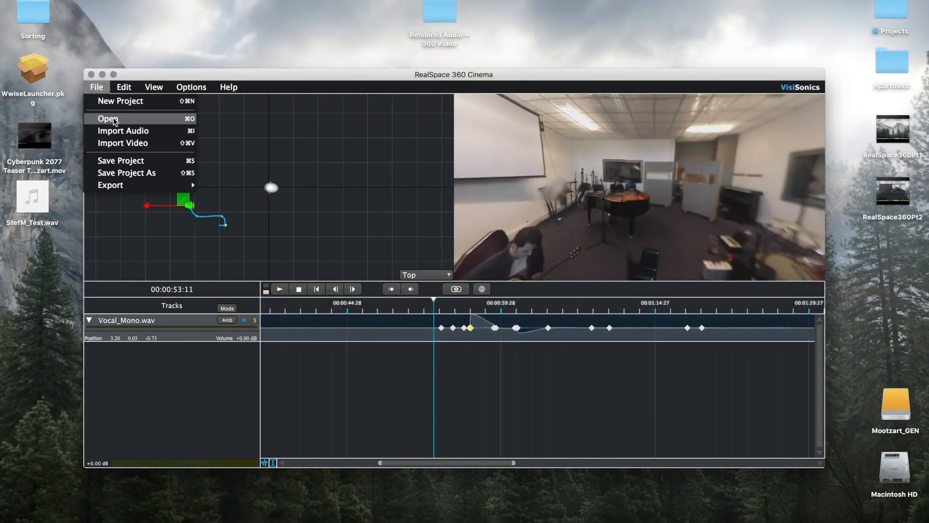
{"action": "left_click", "coordinate": [114, 119]}
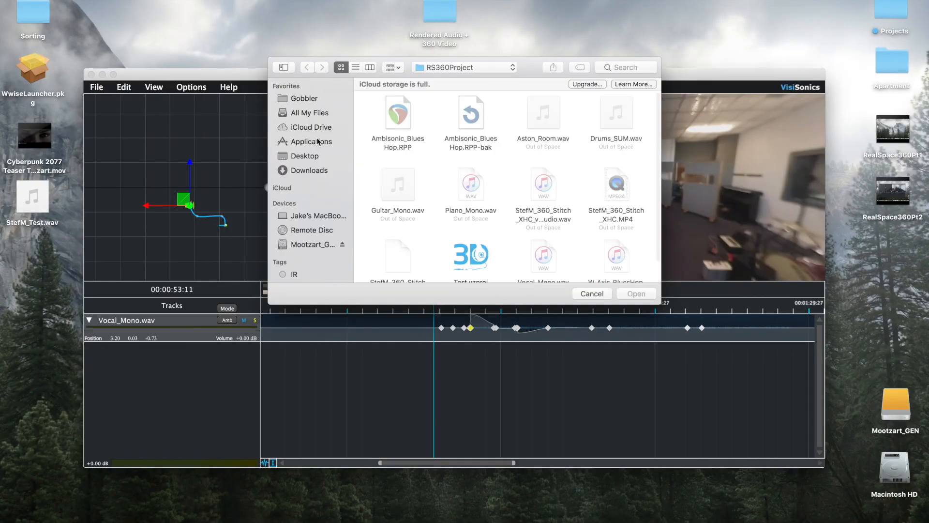
{"action": "left_click", "coordinate": [471, 258]}
{"action": "left_click", "coordinate": [636, 294]}
{"action": "left_click", "coordinate": [450, 300]}
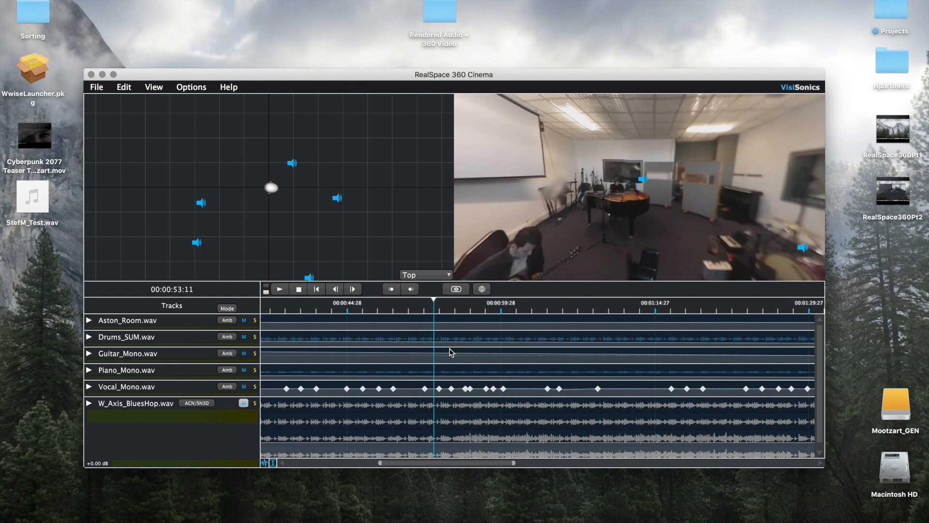
Step: Play the full mix from 00:00:00:00 while turning the 360 view around the room to check the source placement
{"action": "left_click_drag", "start_coordinate": [570, 231], "coordinate": [484, 256]}
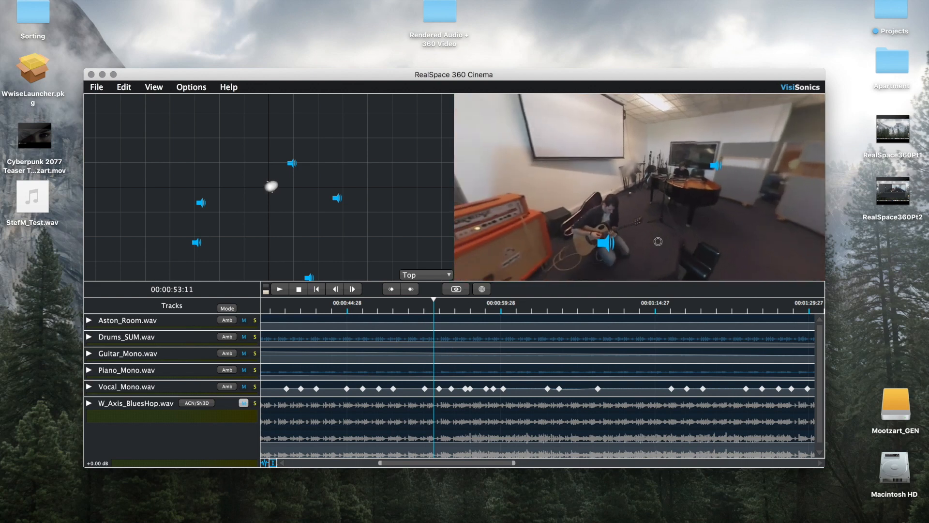
{"action": "left_click_drag", "start_coordinate": [663, 241], "coordinate": [562, 267]}
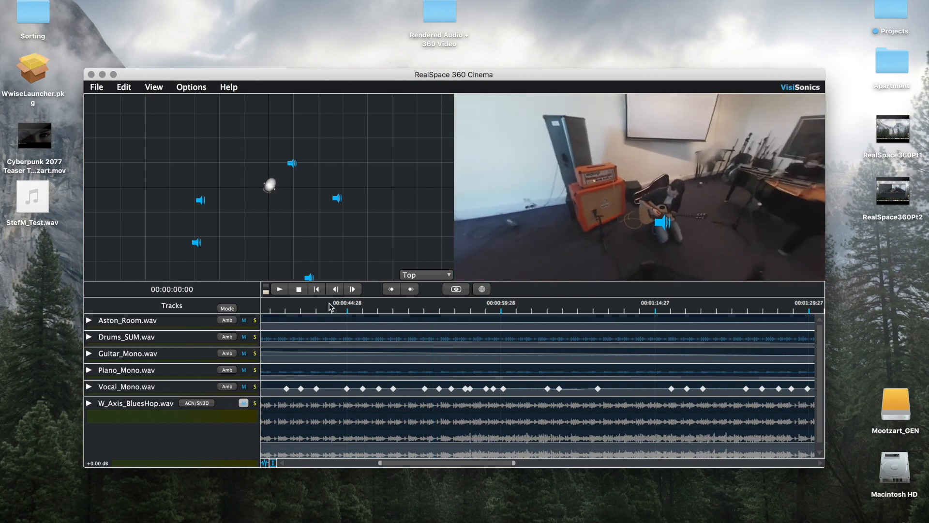
{"action": "left_click", "coordinate": [275, 290]}
{"action": "left_click_drag", "start_coordinate": [617, 245], "coordinate": [478, 238]}
{"action": "left_click_drag", "start_coordinate": [599, 212], "coordinate": [552, 203]}
{"action": "left_click_drag", "start_coordinate": [470, 215], "coordinate": [628, 223]}
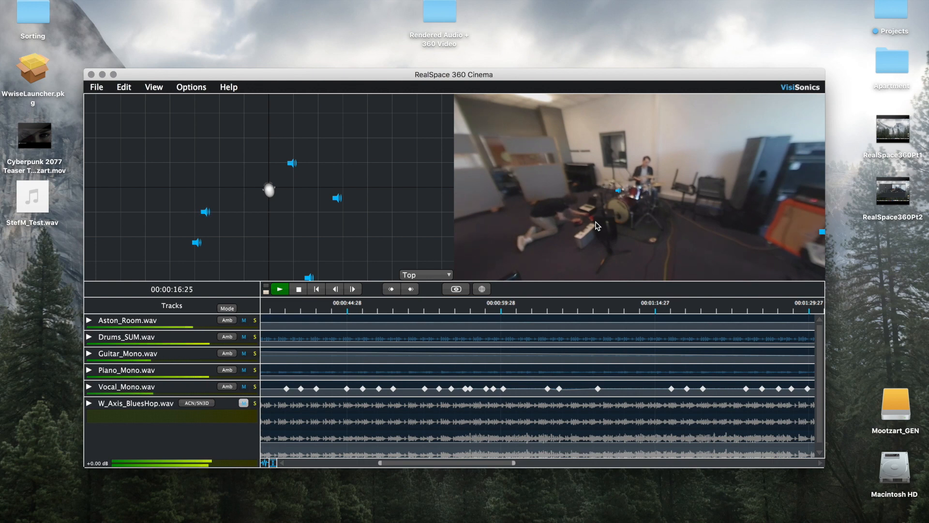
Step: Turn the 360 view past the guitarist and piano round to the vocalist during playback, checking how the mix rotates
{"action": "left_click_drag", "start_coordinate": [521, 220], "coordinate": [646, 211]}
{"action": "left_click_drag", "start_coordinate": [582, 211], "coordinate": [710, 230]}
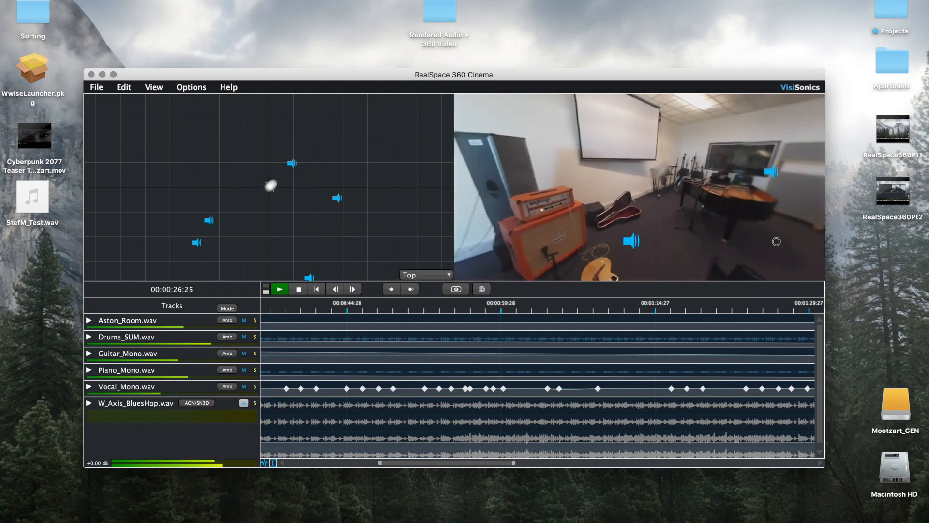
{"action": "left_click_drag", "start_coordinate": [723, 222], "coordinate": [801, 220]}
{"action": "left_click_drag", "start_coordinate": [630, 211], "coordinate": [719, 217]}
{"action": "left_click_drag", "start_coordinate": [595, 214], "coordinate": [699, 213]}
{"action": "left_click_drag", "start_coordinate": [614, 210], "coordinate": [790, 210]}
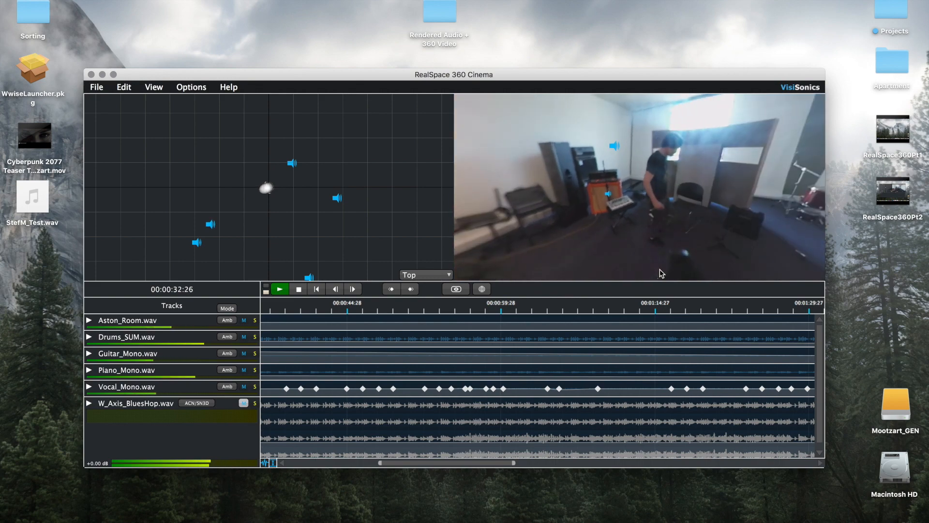
Step: Follow the vocal source's movement against its keyframes from about 00:00:42 to 00:01:06 while turning the 360 view
{"action": "left_click_drag", "start_coordinate": [474, 462], "coordinate": [448, 462]}
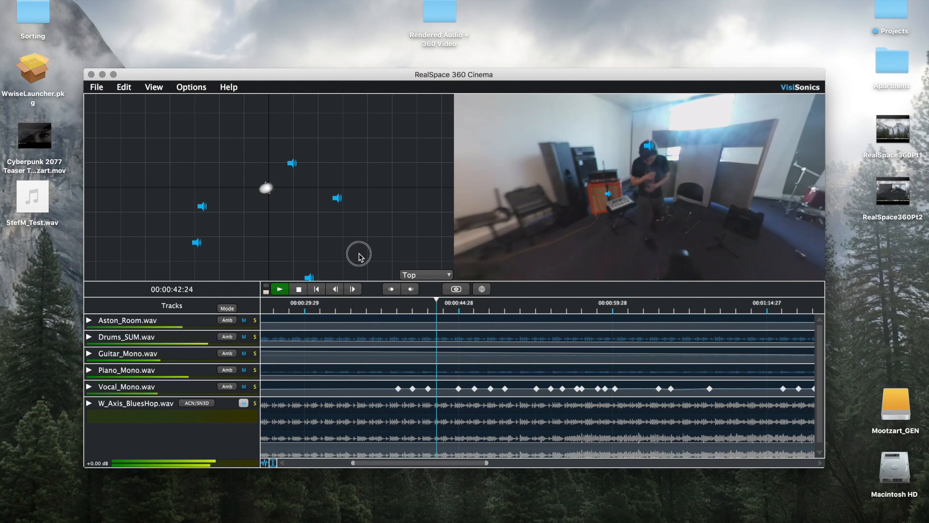
{"action": "scroll", "coordinate": [358, 204], "scroll_direction": "up", "scroll_amount": 1}
{"action": "scroll", "coordinate": [358, 205], "scroll_direction": "down", "scroll_amount": 4}
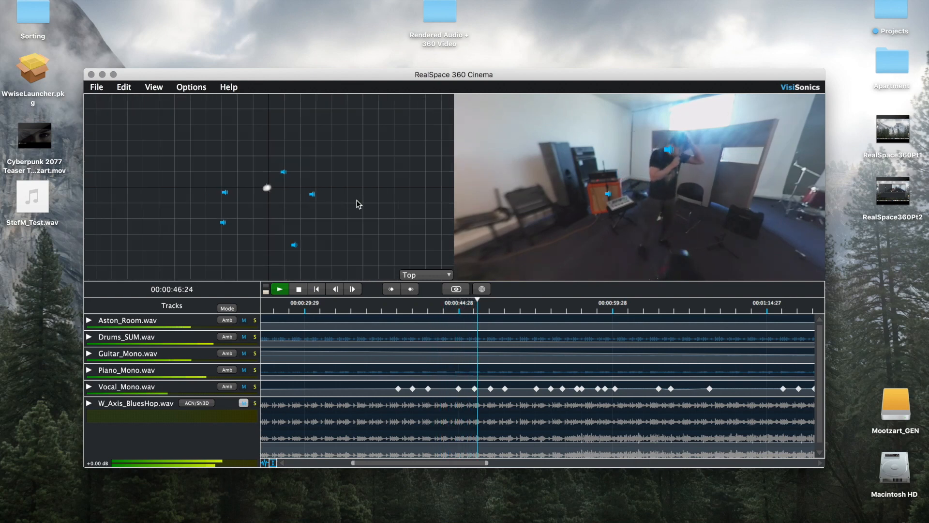
{"action": "left_click_drag", "start_coordinate": [600, 190], "coordinate": [551, 196]}
{"action": "mouse_move", "coordinate": [803, 198]}
{"action": "left_mouse_down"}
{"action": "mouse_move", "coordinate": [716, 204]}
{"action": "mouse_move", "coordinate": [805, 203]}
{"action": "left_mouse_up"}
{"action": "left_click_drag", "start_coordinate": [625, 205], "coordinate": [798, 208]}
{"action": "left_click_drag", "start_coordinate": [702, 216], "coordinate": [744, 219]}
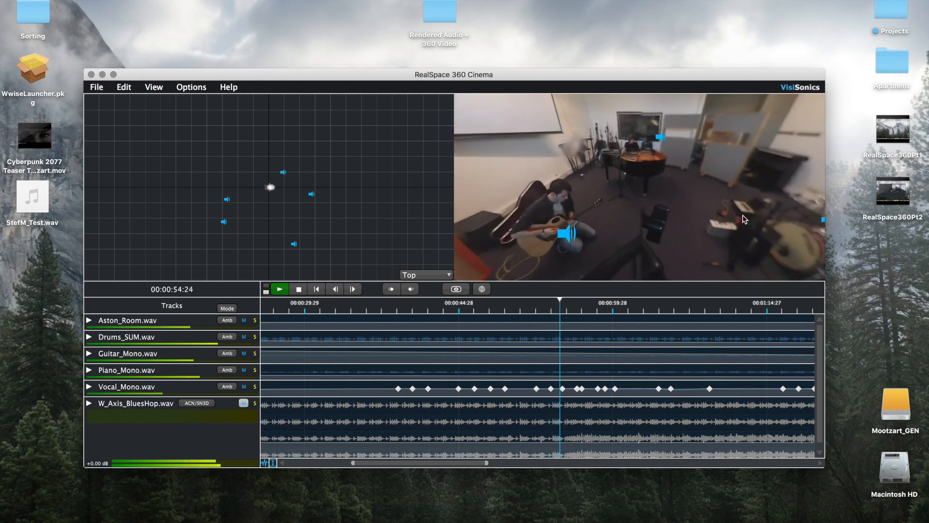
{"action": "left_click_drag", "start_coordinate": [663, 214], "coordinate": [733, 198]}
{"action": "left_click_drag", "start_coordinate": [637, 193], "coordinate": [625, 178]}
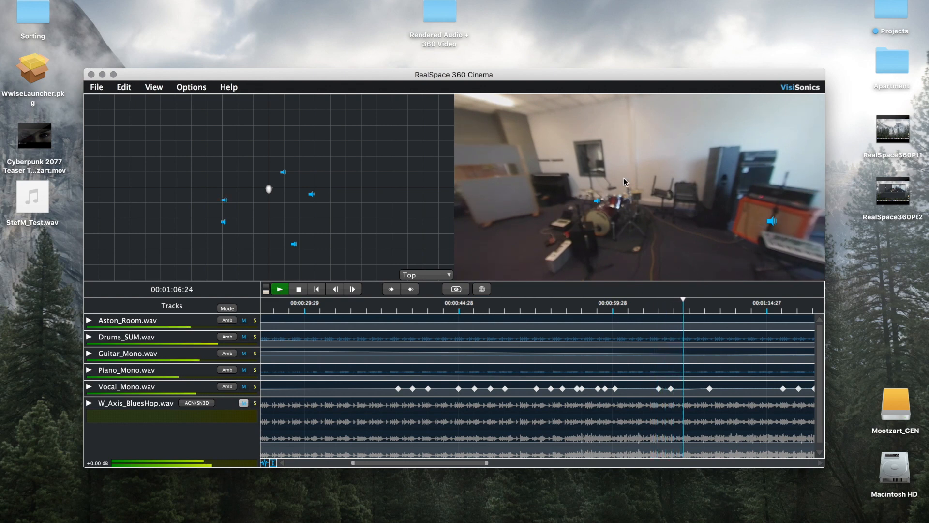
Step: Expand the Vocal_Mono.wav track and check its position and volume automation during playback from several 360 viewing angles
{"action": "left_click", "coordinate": [88, 387]}
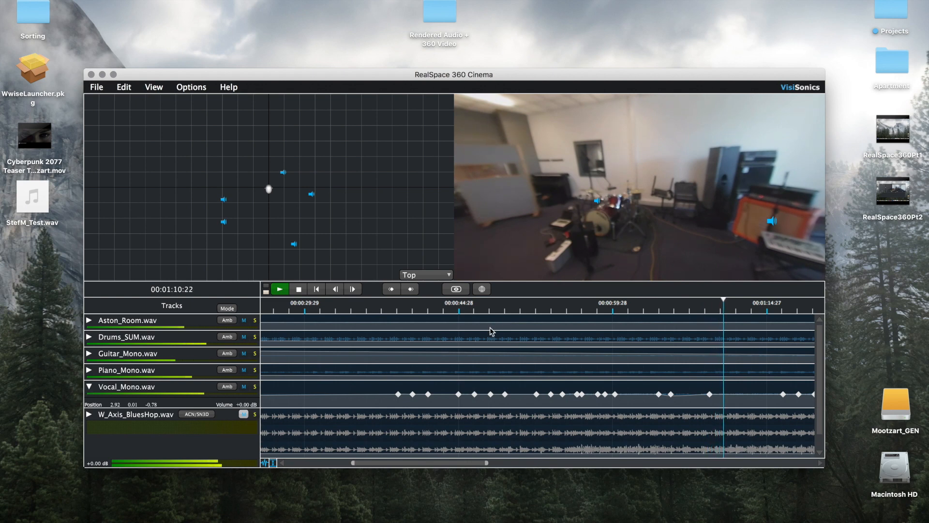
{"action": "left_click_drag", "start_coordinate": [650, 250], "coordinate": [729, 254]}
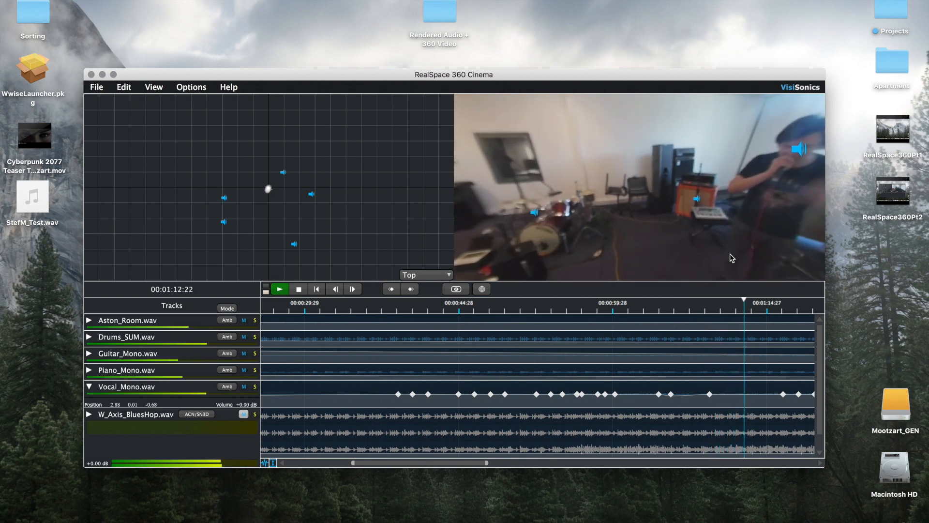
{"action": "left_click_drag", "start_coordinate": [609, 253], "coordinate": [682, 253]}
{"action": "left_click_drag", "start_coordinate": [595, 233], "coordinate": [753, 223]}
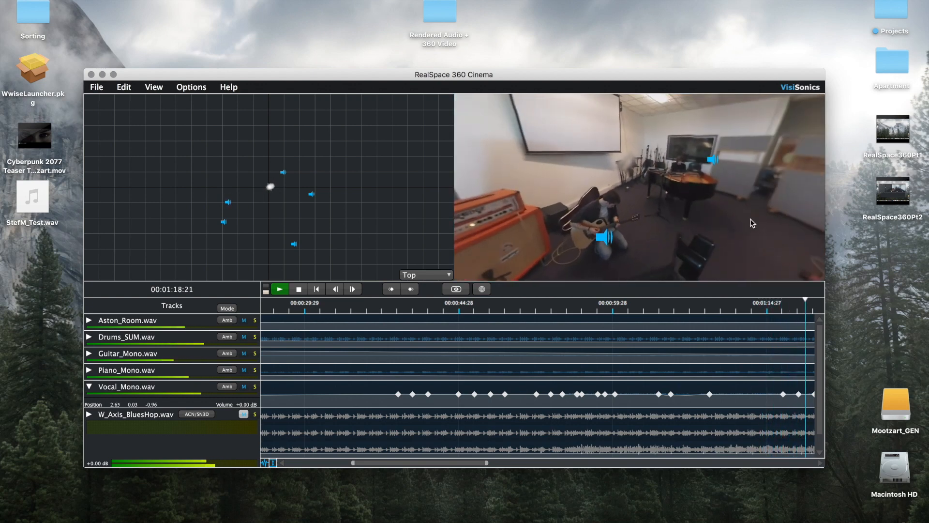
{"action": "left_click_drag", "start_coordinate": [666, 229], "coordinate": [792, 258]}
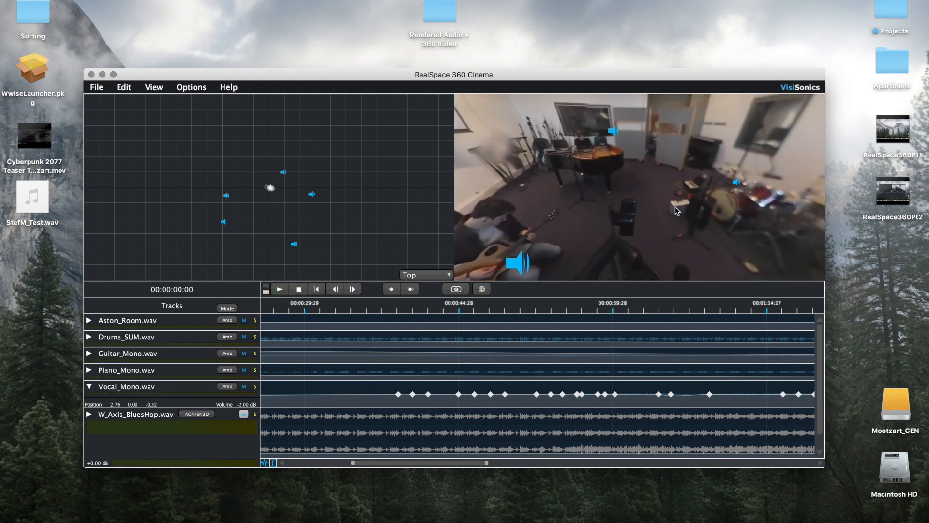
Step: Unmute and solo the W_Axis_BluesHop.wav ambisonic track and play it from the start
{"action": "left_click", "coordinate": [243, 414]}
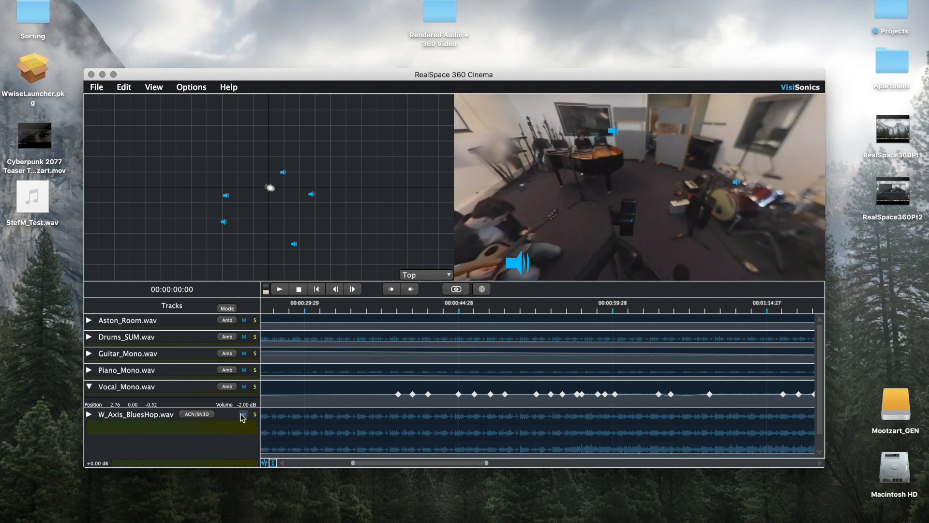
{"action": "left_click", "coordinate": [255, 414]}
{"action": "left_click_drag", "start_coordinate": [613, 209], "coordinate": [572, 198]}
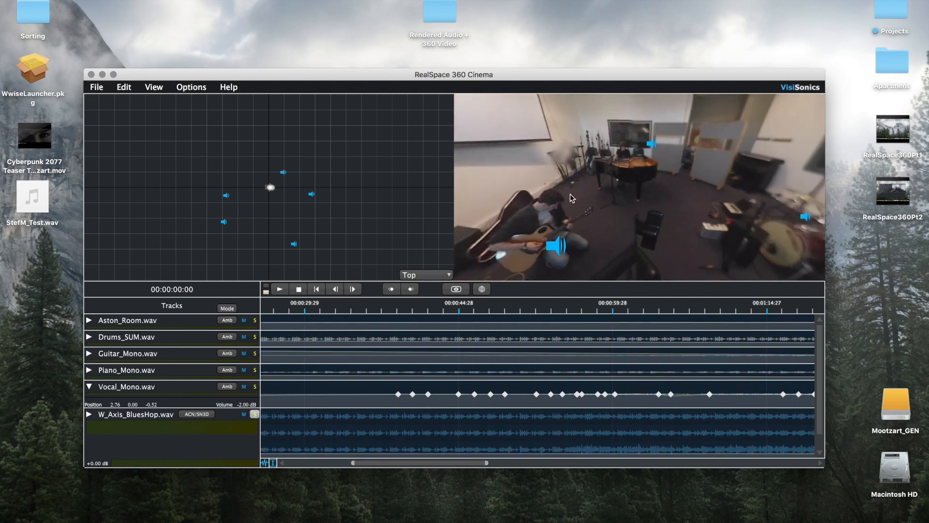
{"action": "left_click", "coordinate": [279, 289]}
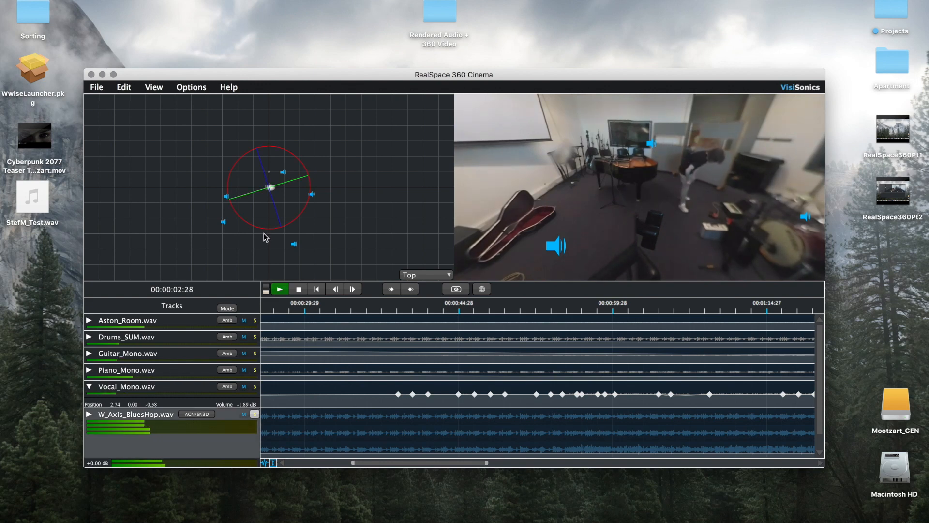
Step: Switch the scene view to Perspective and orbit it to see the sources around the listener's head
{"action": "left_click", "coordinate": [414, 276]}
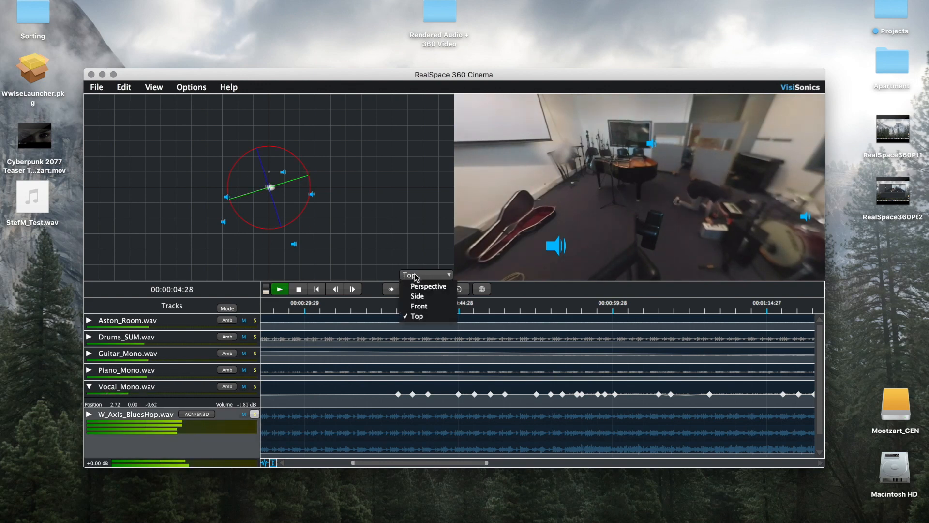
{"action": "left_click", "coordinate": [422, 284]}
{"action": "left_click_drag", "start_coordinate": [411, 216], "coordinate": [416, 272]}
Step: Audition the soloed ambisonic track from about 00:00:54 while turning the 360 view, and unsolo it
{"action": "left_click_drag", "start_coordinate": [608, 250], "coordinate": [481, 226]}
{"action": "left_click_drag", "start_coordinate": [625, 228], "coordinate": [556, 231]}
{"action": "left_click_drag", "start_coordinate": [663, 235], "coordinate": [624, 236]}
{"action": "left_click", "coordinate": [558, 305]}
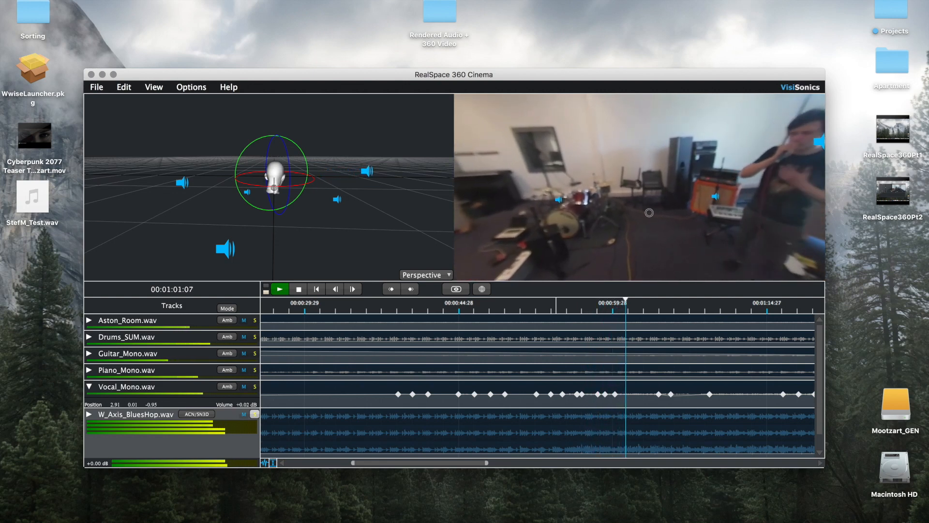
{"action": "left_click_drag", "start_coordinate": [621, 208], "coordinate": [524, 210]}
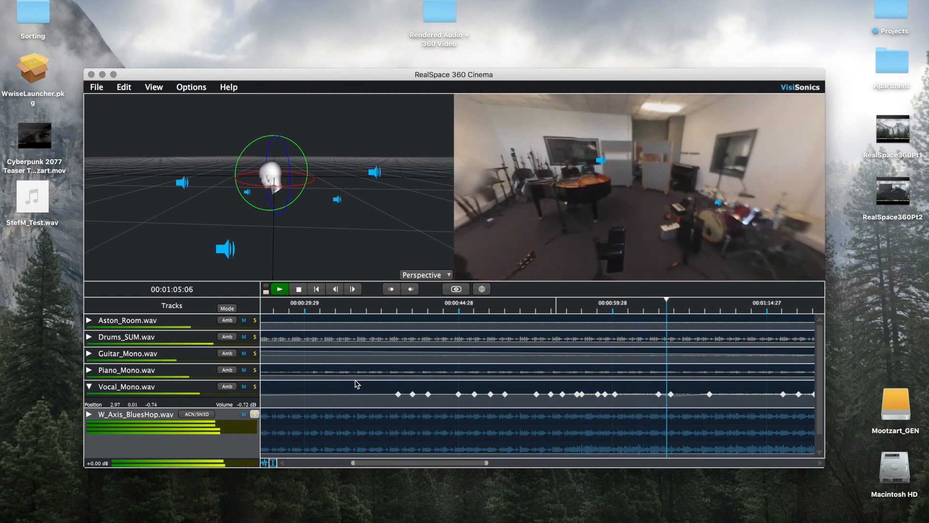
{"action": "left_click", "coordinate": [256, 414]}
{"action": "left_click_drag", "start_coordinate": [599, 188], "coordinate": [520, 216]}
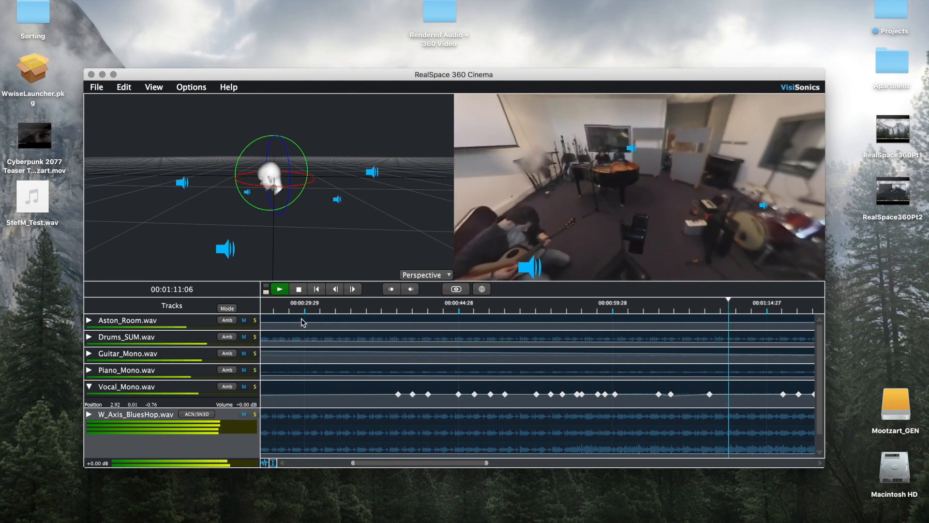
Step: Audition Drums_SUM.wav and Guitar_Mono.wav separately in solo, turning the 360 view fully around for the guitar
{"action": "left_click", "coordinate": [255, 337]}
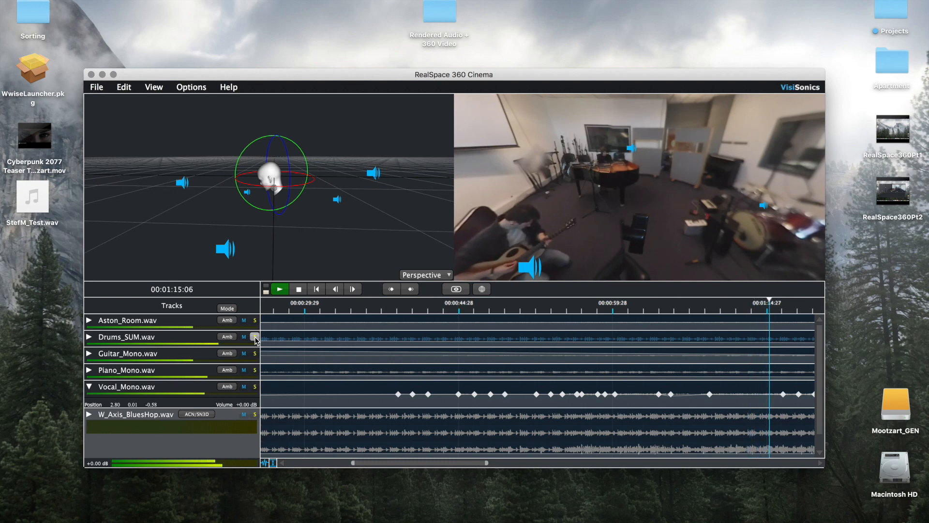
{"action": "left_click", "coordinate": [256, 337]}
{"action": "left_click", "coordinate": [255, 353]}
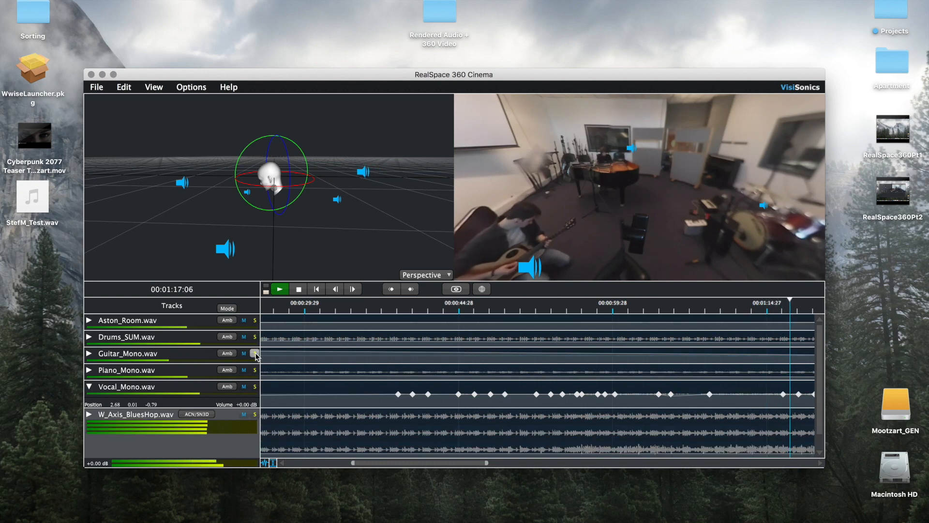
{"action": "left_click_drag", "start_coordinate": [613, 214], "coordinate": [550, 216]}
{"action": "left_click_drag", "start_coordinate": [648, 211], "coordinate": [484, 214]}
{"action": "left_click_drag", "start_coordinate": [575, 211], "coordinate": [456, 214]}
{"action": "left_click_drag", "start_coordinate": [547, 215], "coordinate": [480, 219]}
{"action": "left_click", "coordinate": [255, 353]}
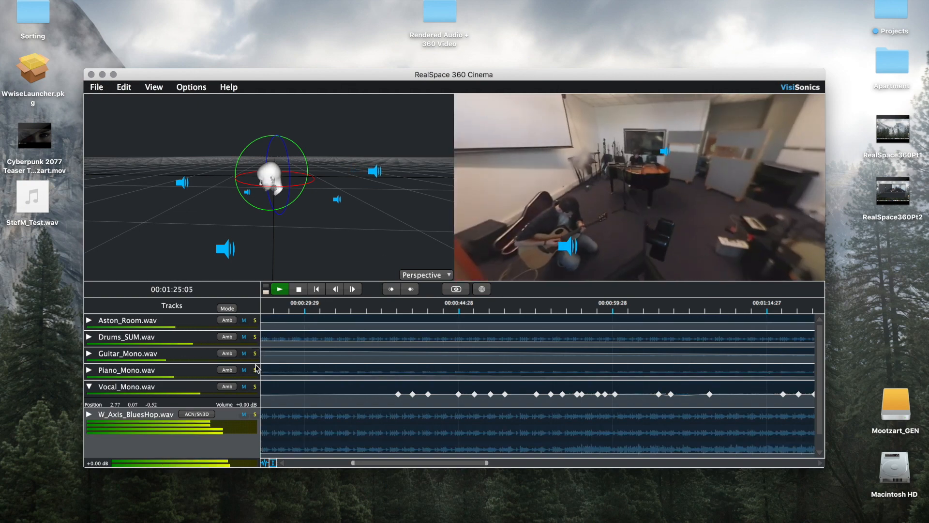
Step: Audition Piano_Mono.wav in solo while turning the 360 view around the room, and unsolo it
{"action": "left_click", "coordinate": [256, 370]}
{"action": "left_click_drag", "start_coordinate": [664, 203], "coordinate": [627, 214]}
{"action": "left_click_drag", "start_coordinate": [725, 196], "coordinate": [555, 199]}
{"action": "left_click_drag", "start_coordinate": [767, 194], "coordinate": [576, 200]}
{"action": "left_click_drag", "start_coordinate": [656, 201], "coordinate": [518, 205]}
{"action": "left_click", "coordinate": [254, 370]}
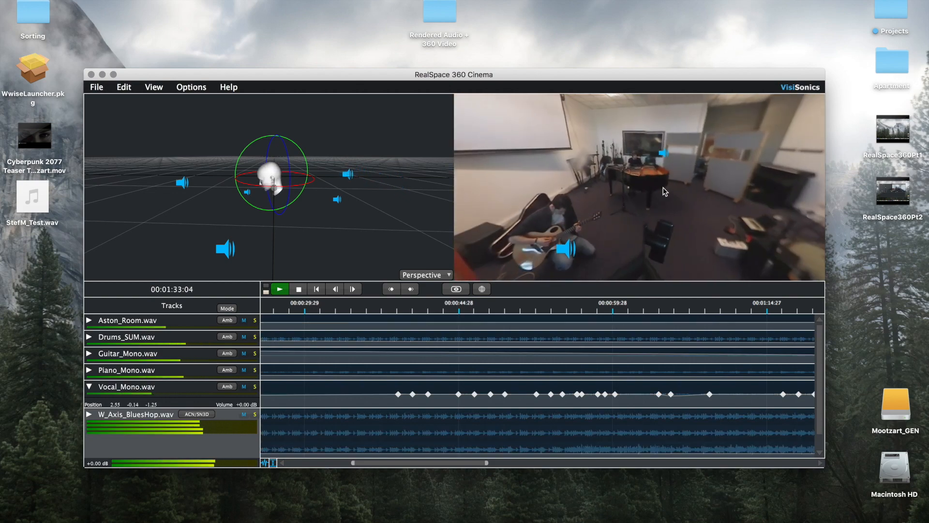
Step: Audition Vocal_Mono.wav in solo while turning the 360 view away from the vocalist and back, and unsolo it
{"action": "left_click_drag", "start_coordinate": [664, 191], "coordinate": [726, 189]}
{"action": "left_click_drag", "start_coordinate": [466, 184], "coordinate": [651, 184]}
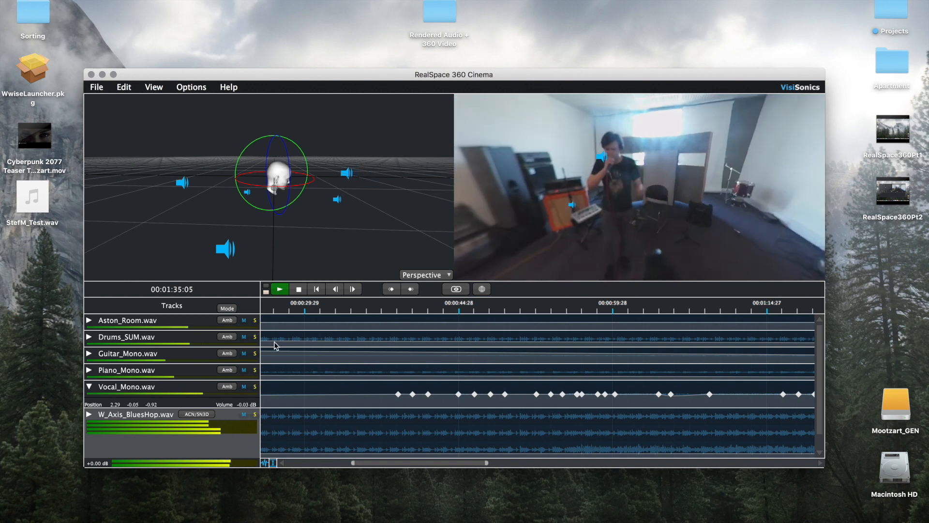
{"action": "left_click", "coordinate": [255, 387]}
{"action": "left_click_drag", "start_coordinate": [505, 181], "coordinate": [586, 180]}
{"action": "left_click_drag", "start_coordinate": [656, 186], "coordinate": [458, 186]}
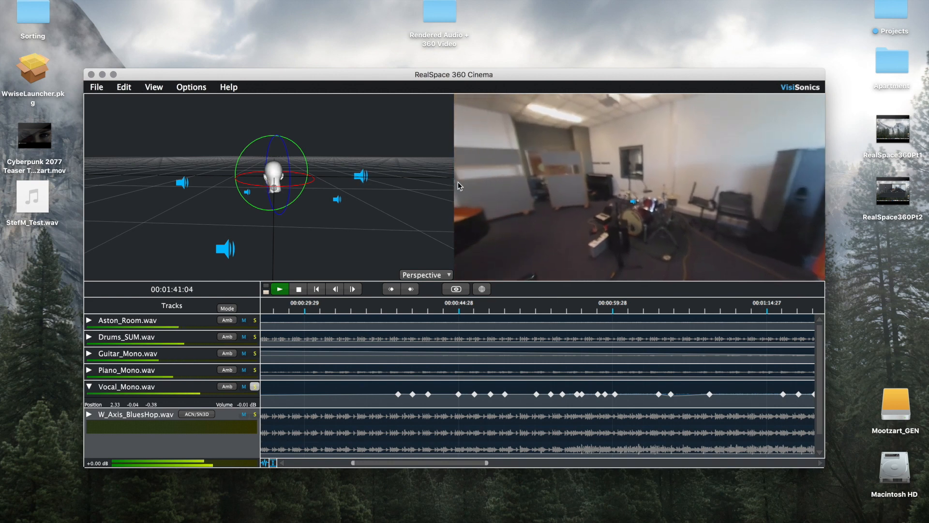
{"action": "left_click_drag", "start_coordinate": [675, 205], "coordinate": [575, 204]}
{"action": "left_click_drag", "start_coordinate": [710, 196], "coordinate": [454, 199]}
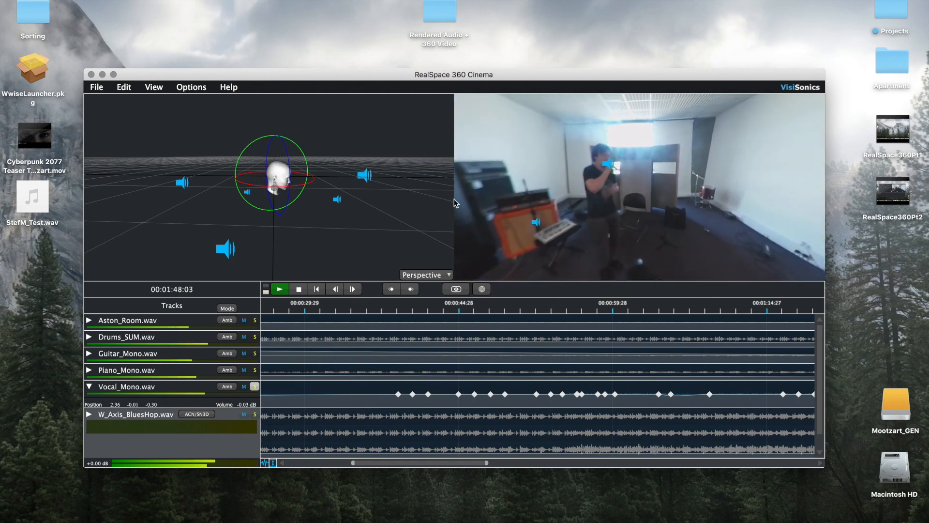
{"action": "left_click", "coordinate": [255, 387]}
Step: Listen to the full mix with the 360 view turned between the drums and the vocalist
{"action": "left_click_drag", "start_coordinate": [637, 217], "coordinate": [516, 211]}
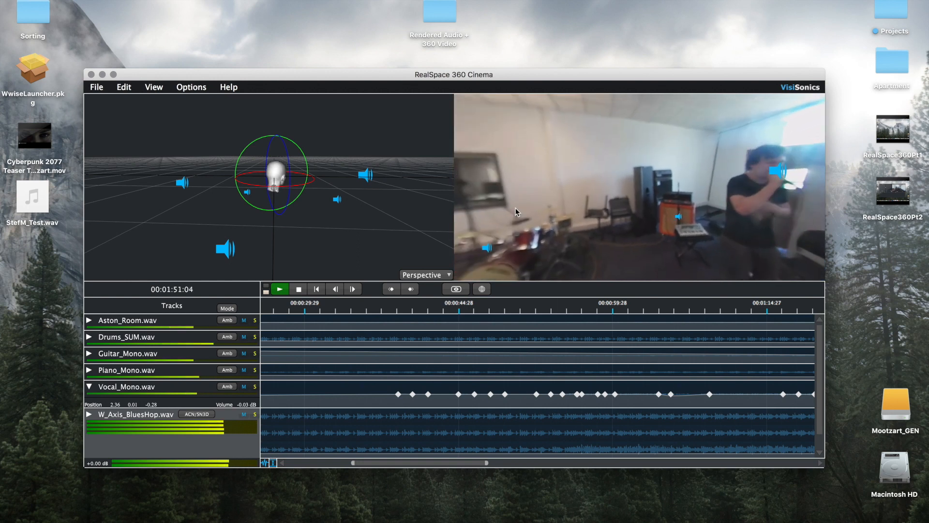
{"action": "left_click_drag", "start_coordinate": [692, 222], "coordinate": [754, 234]}
{"action": "left_click_drag", "start_coordinate": [641, 213], "coordinate": [702, 218]}
Step: Play the song's ending from about 00:02:42 with the 360 view towards the drums, and solo the Aston_Room.wav track
{"action": "left_click_drag", "start_coordinate": [468, 467], "coordinate": [760, 455]}
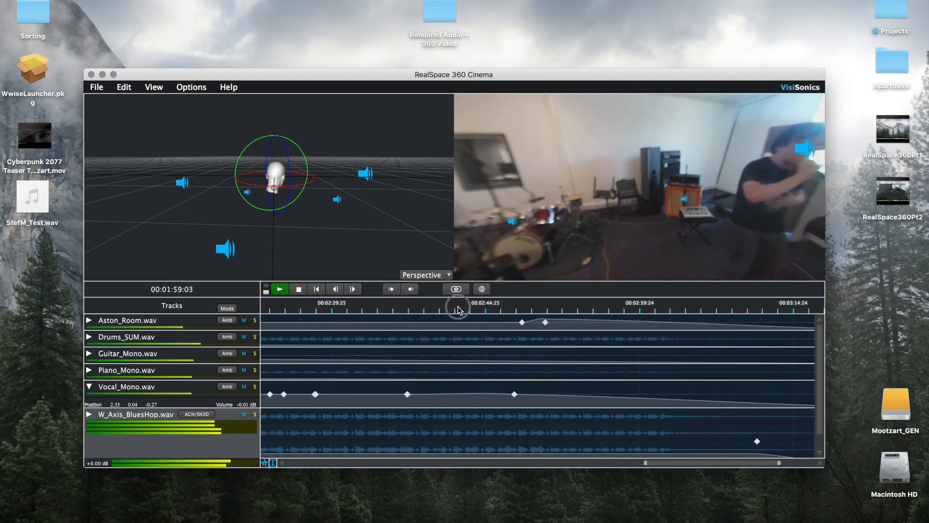
{"action": "left_click_drag", "start_coordinate": [664, 463], "coordinate": [654, 461]}
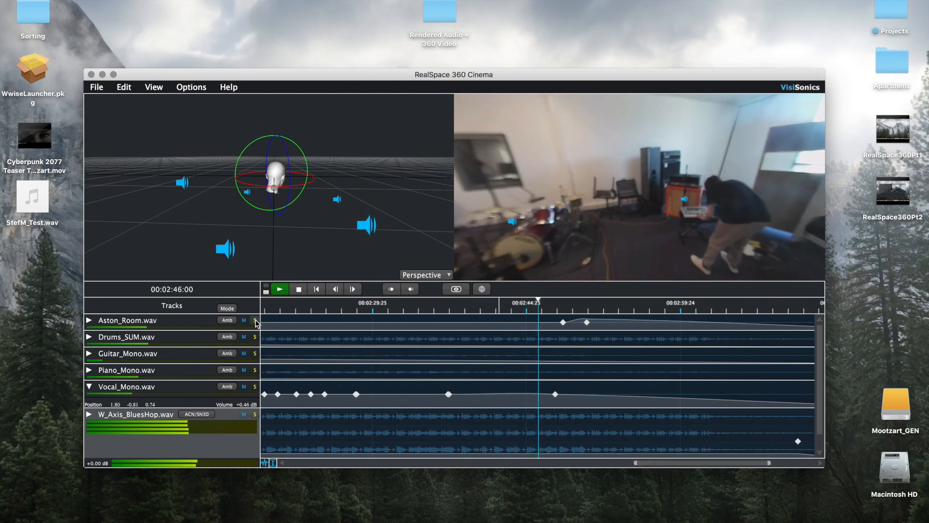
{"action": "left_click_drag", "start_coordinate": [495, 244], "coordinate": [826, 262]}
{"action": "left_click_drag", "start_coordinate": [665, 199], "coordinate": [705, 179]}
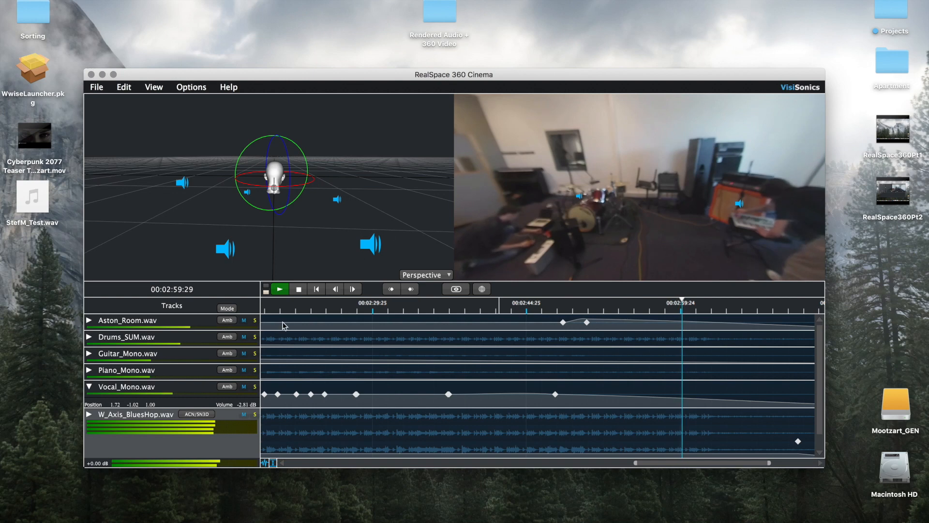
{"action": "left_click", "coordinate": [255, 321]}
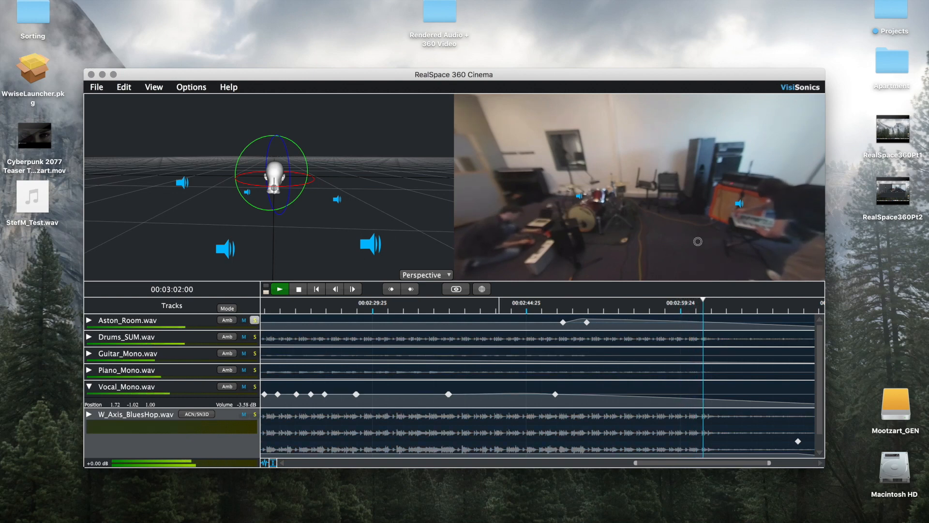
Step: Turn the 360 view past the drums while Aston_Room.wav plays in solo, unsolo the track and stop playback
{"action": "left_click_drag", "start_coordinate": [764, 264], "coordinate": [646, 248]}
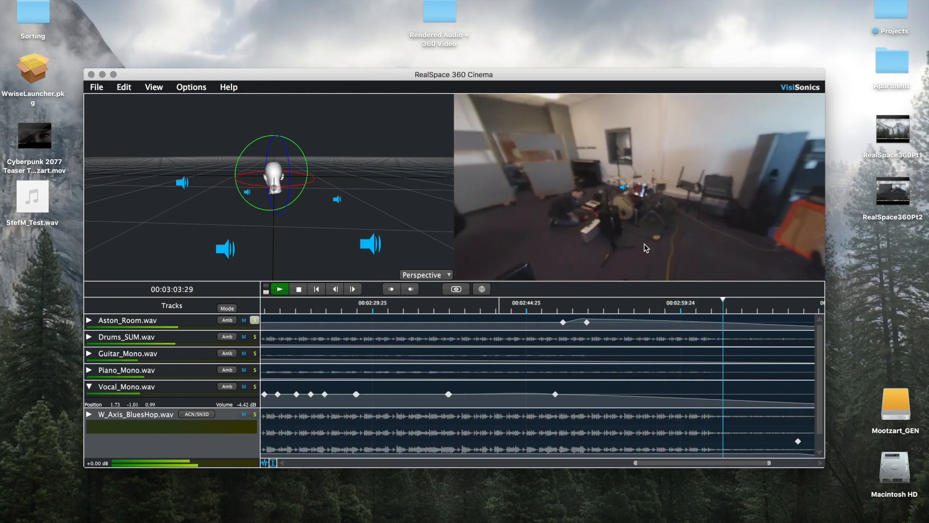
{"action": "left_click", "coordinate": [255, 320]}
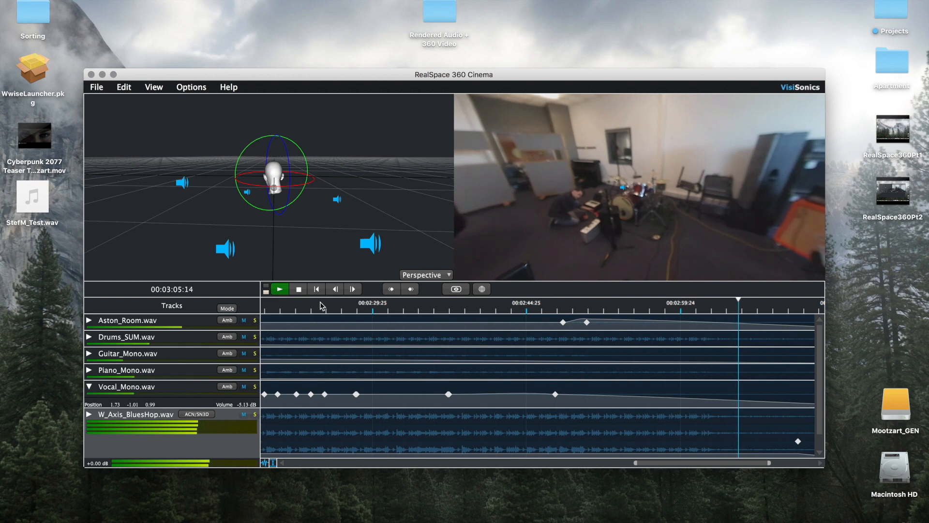
{"action": "left_click", "coordinate": [299, 289]}
Step: Select the Aston_Room.wav, Drums_SUM.wav and Vocal_Mono.wav tracks one after another and turn the 360 view to the vocal source
{"action": "left_click_drag", "start_coordinate": [677, 237], "coordinate": [761, 234]}
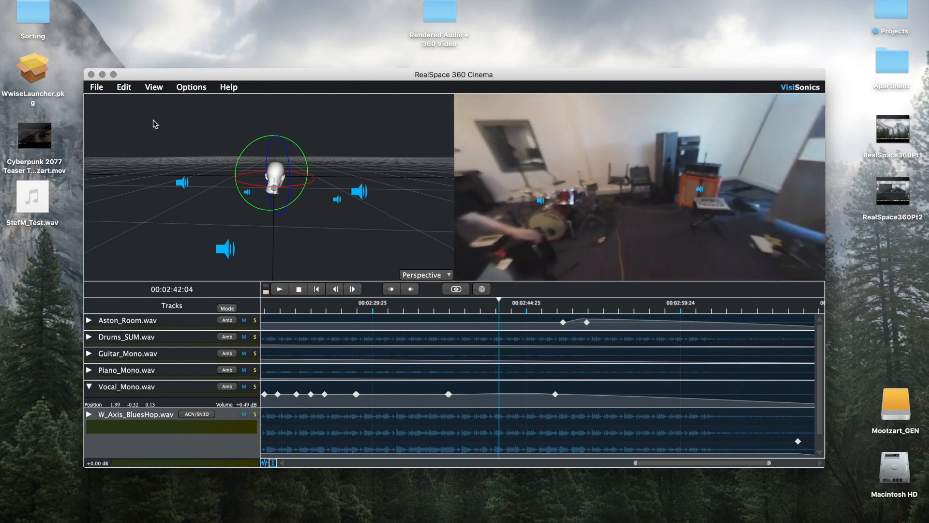
{"action": "left_click", "coordinate": [165, 322]}
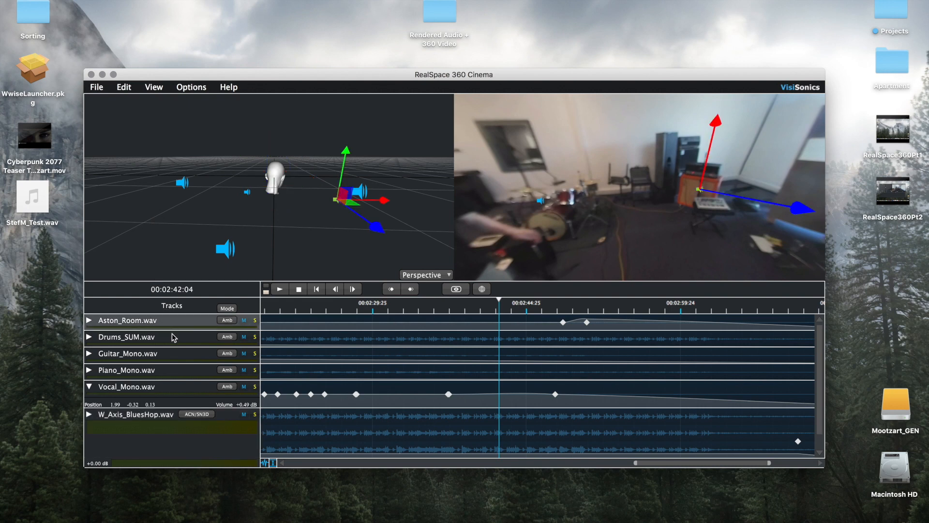
{"action": "left_click", "coordinate": [171, 337]}
{"action": "left_click", "coordinate": [163, 386]}
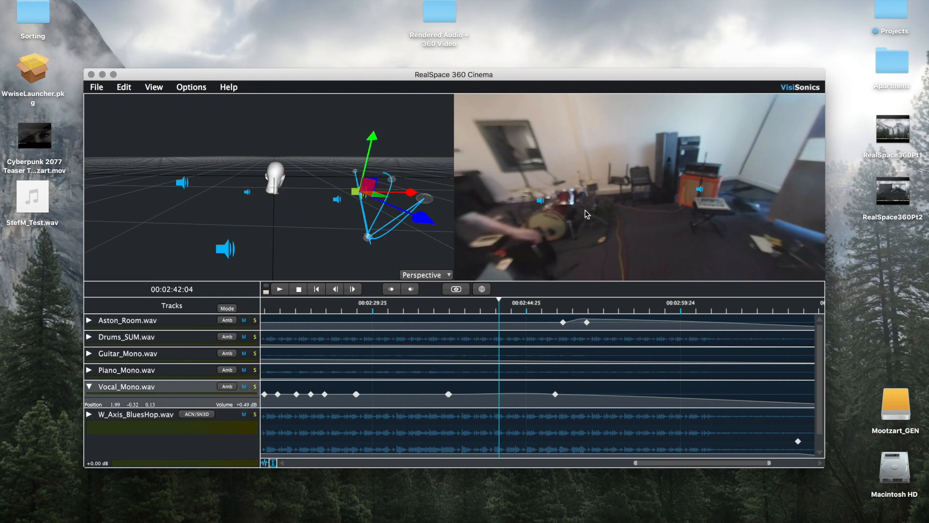
{"action": "left_click_drag", "start_coordinate": [674, 193], "coordinate": [822, 166]}
Step: Play the full mix from about 00:02:12 and turn the 360 view to follow the moving vocal source
{"action": "scroll", "coordinate": [450, 346], "scroll_direction": "left", "scroll_amount": 5}
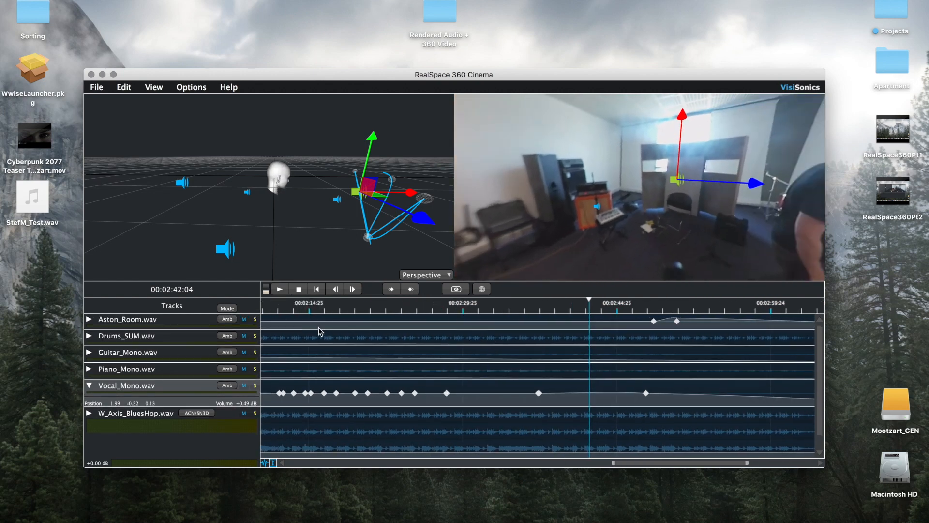
{"action": "left_click", "coordinate": [279, 310]}
{"action": "left_click", "coordinate": [280, 289]}
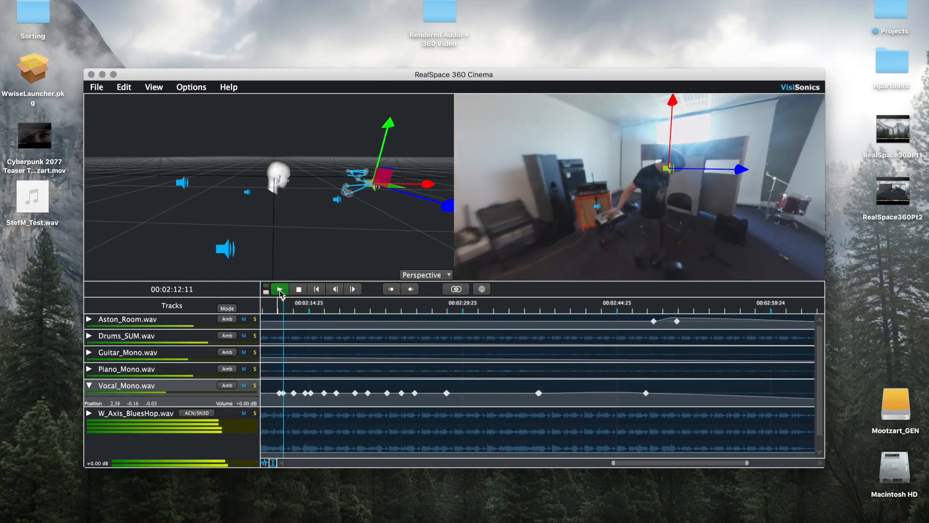
{"action": "left_click_drag", "start_coordinate": [569, 214], "coordinate": [530, 237]}
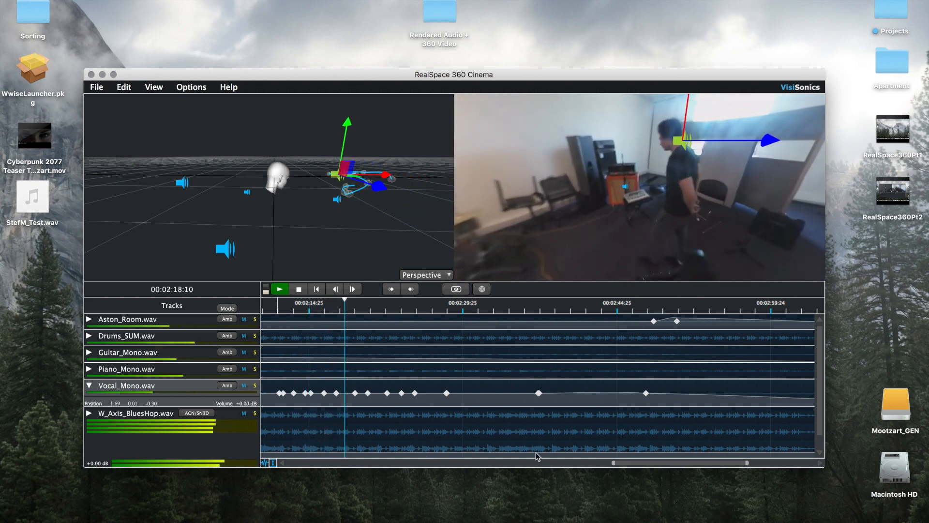
Step: Play from about 00:00:53, solo Vocal_Mono.wav while turning the 360 view from the vocalist to the drums, and stop playback
{"action": "left_click_drag", "start_coordinate": [654, 462], "coordinate": [435, 464]}
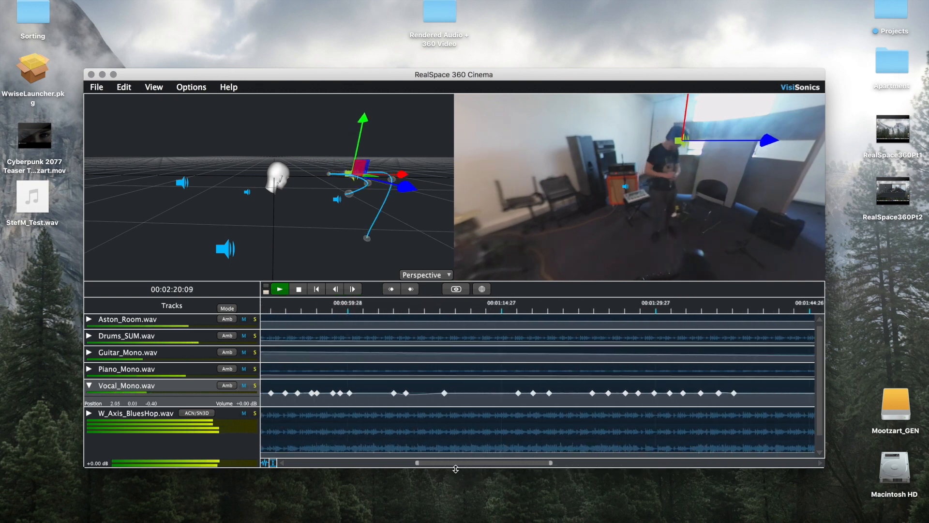
{"action": "left_click", "coordinate": [283, 309]}
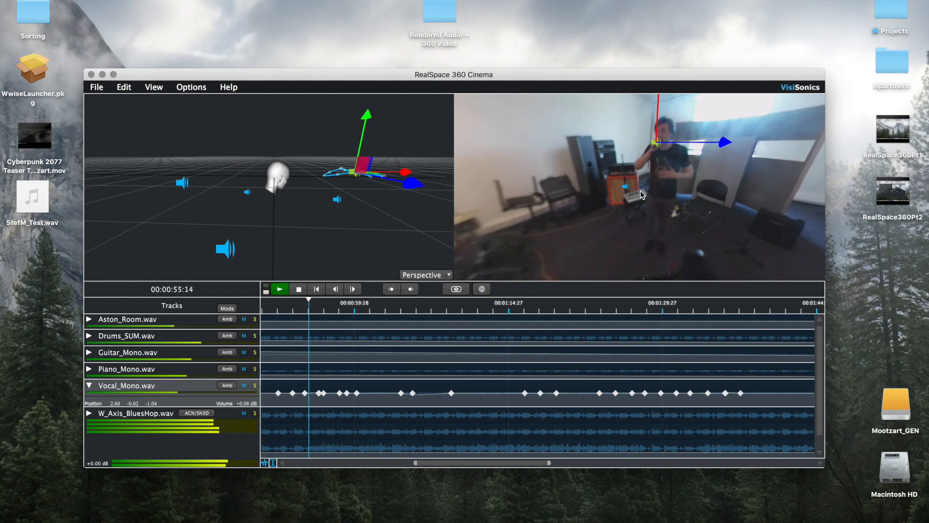
{"action": "left_click", "coordinate": [255, 385]}
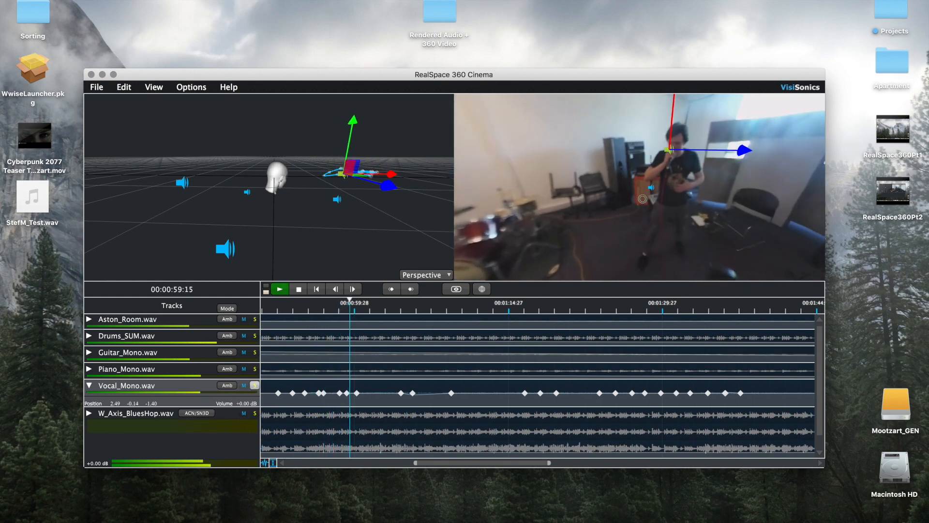
{"action": "left_click_drag", "start_coordinate": [642, 198], "coordinate": [533, 181]}
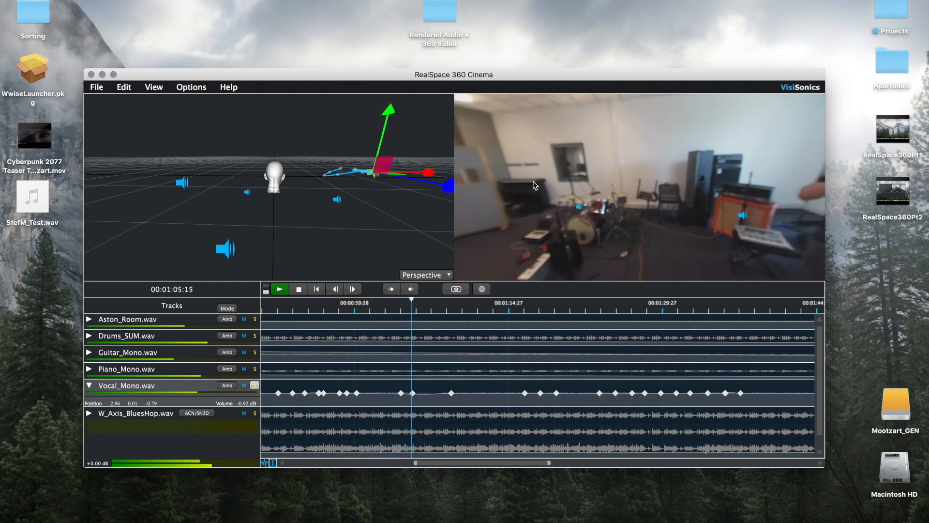
{"action": "left_click", "coordinate": [300, 290]}
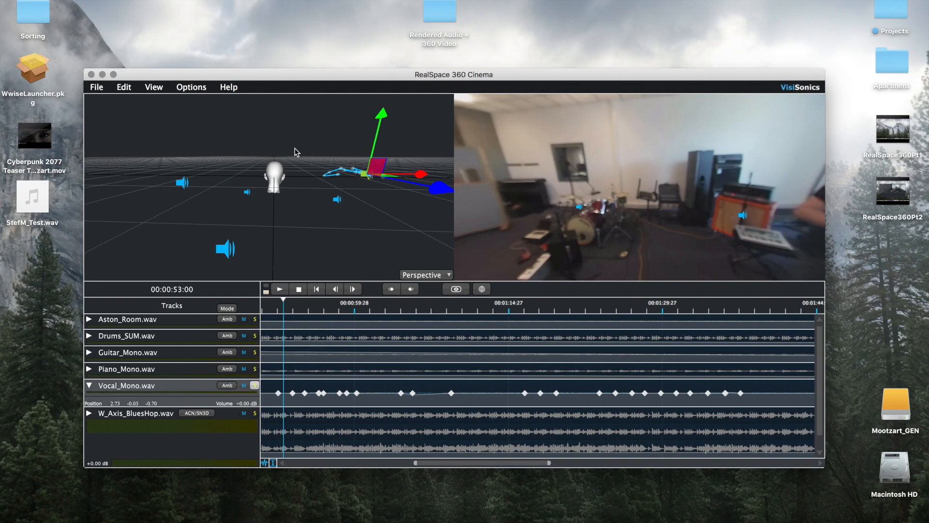
Step: Review the ambisonics export options for Facebook Video and YouTube Video, cancel the export and minimise the window
{"action": "left_click", "coordinate": [97, 87]}
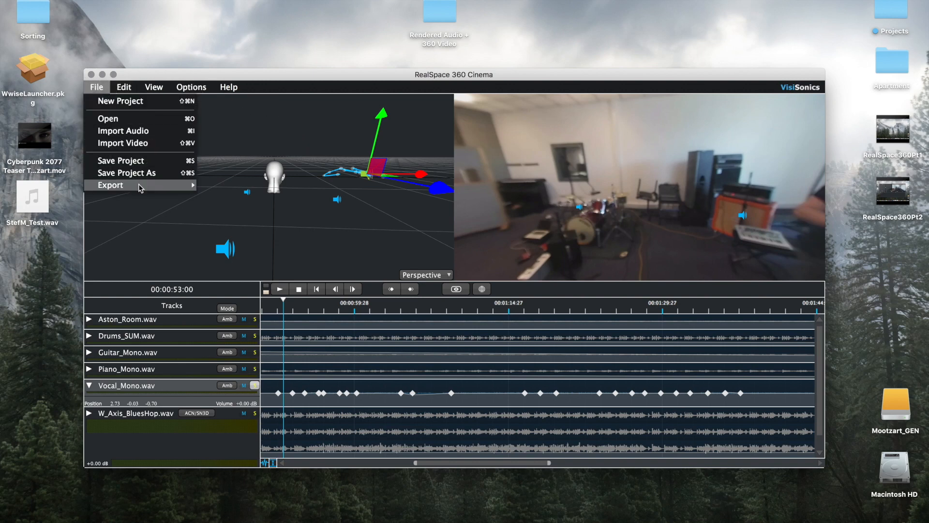
{"action": "left_click", "coordinate": [228, 190]}
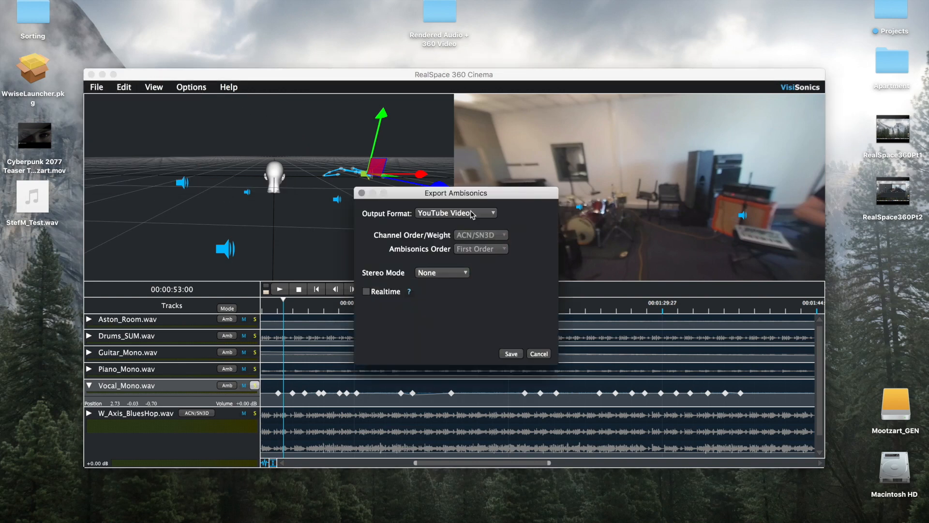
{"action": "left_click", "coordinate": [489, 214]}
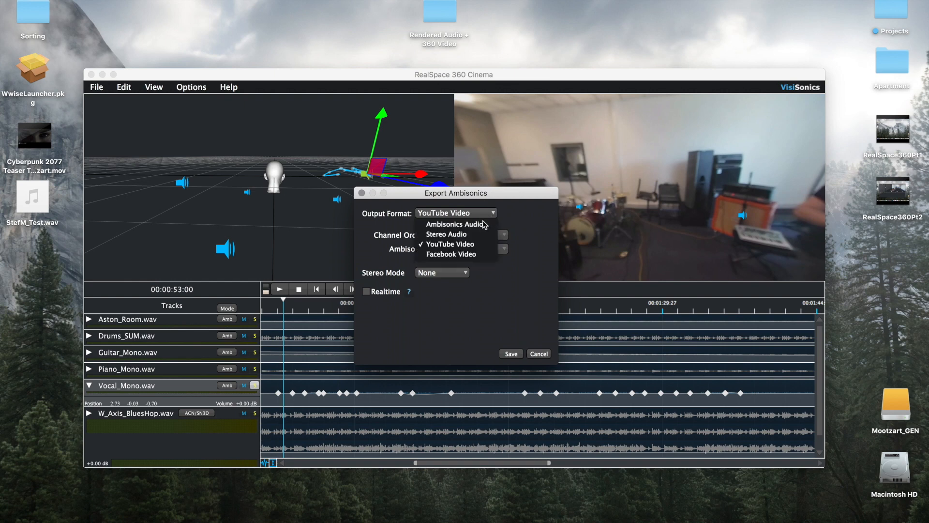
{"action": "left_click", "coordinate": [474, 255]}
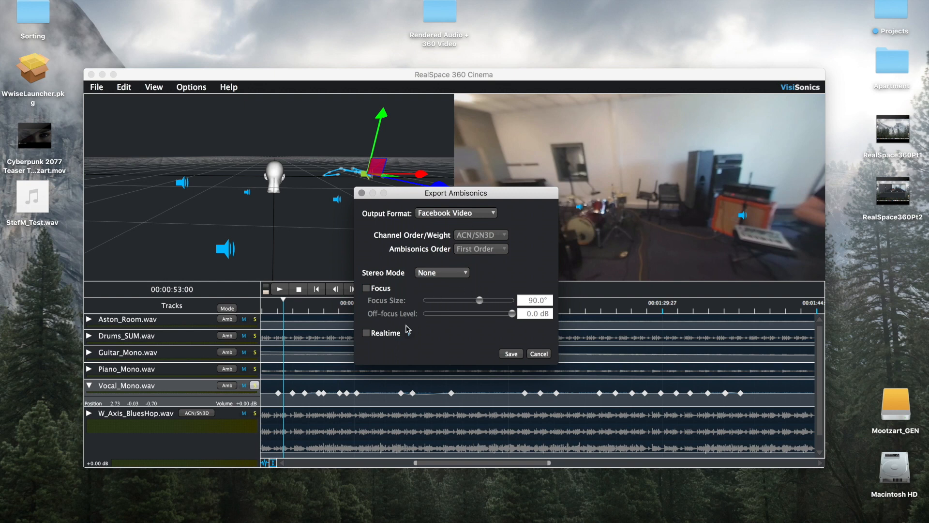
{"action": "left_click", "coordinate": [472, 216]}
{"action": "left_click", "coordinate": [459, 249]}
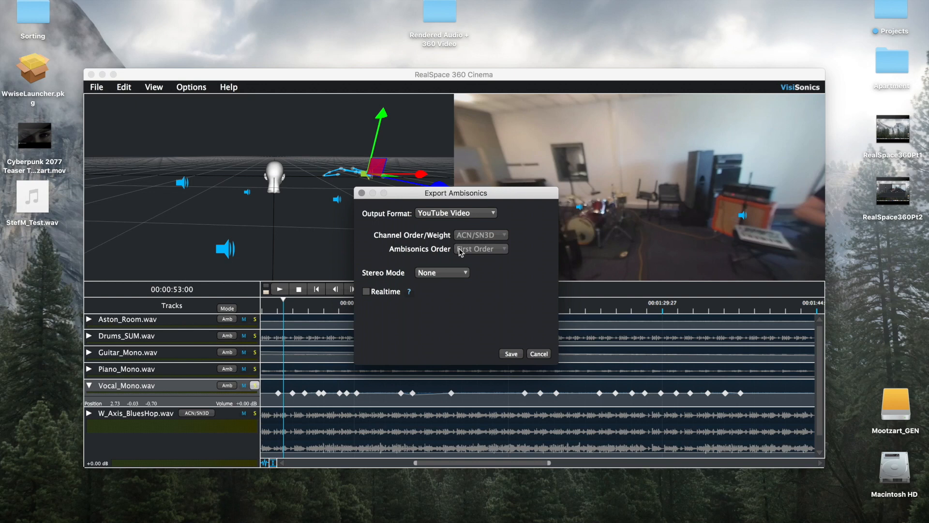
{"action": "left_click", "coordinate": [538, 354]}
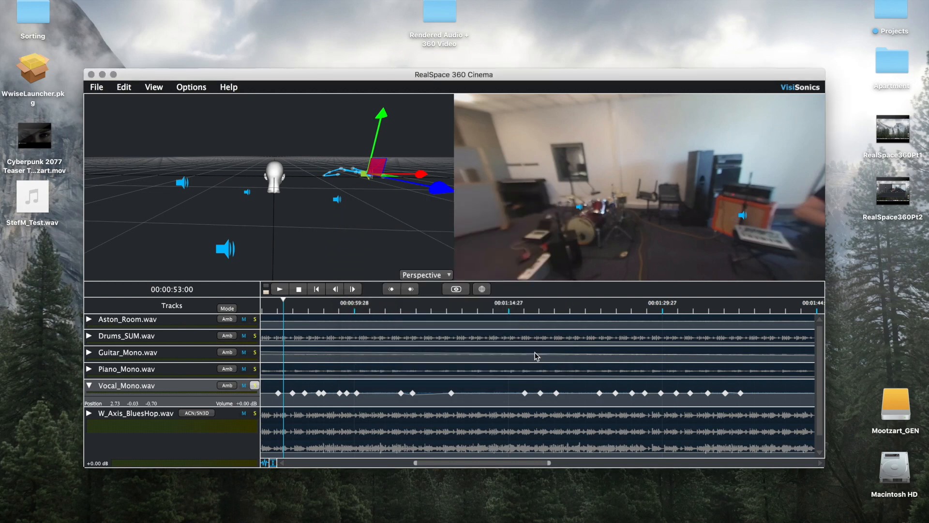
{"action": "left_click", "coordinate": [102, 75]}
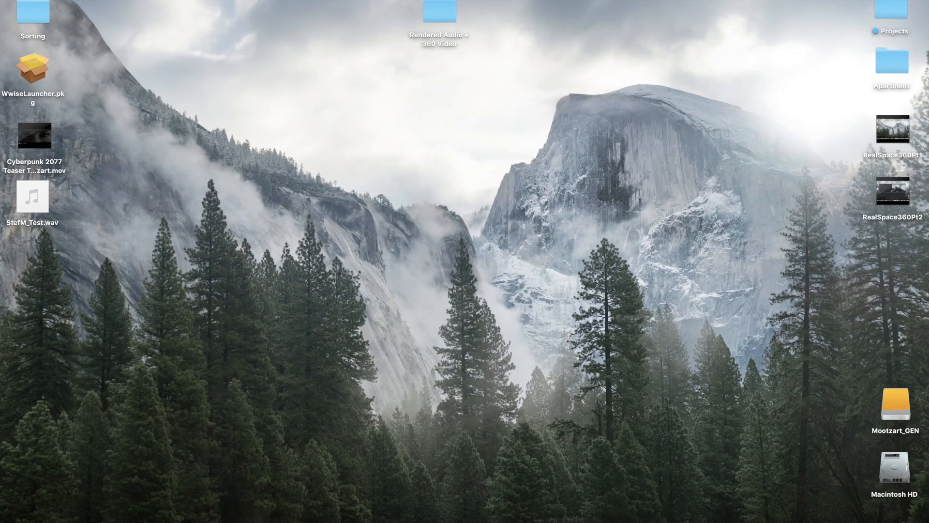